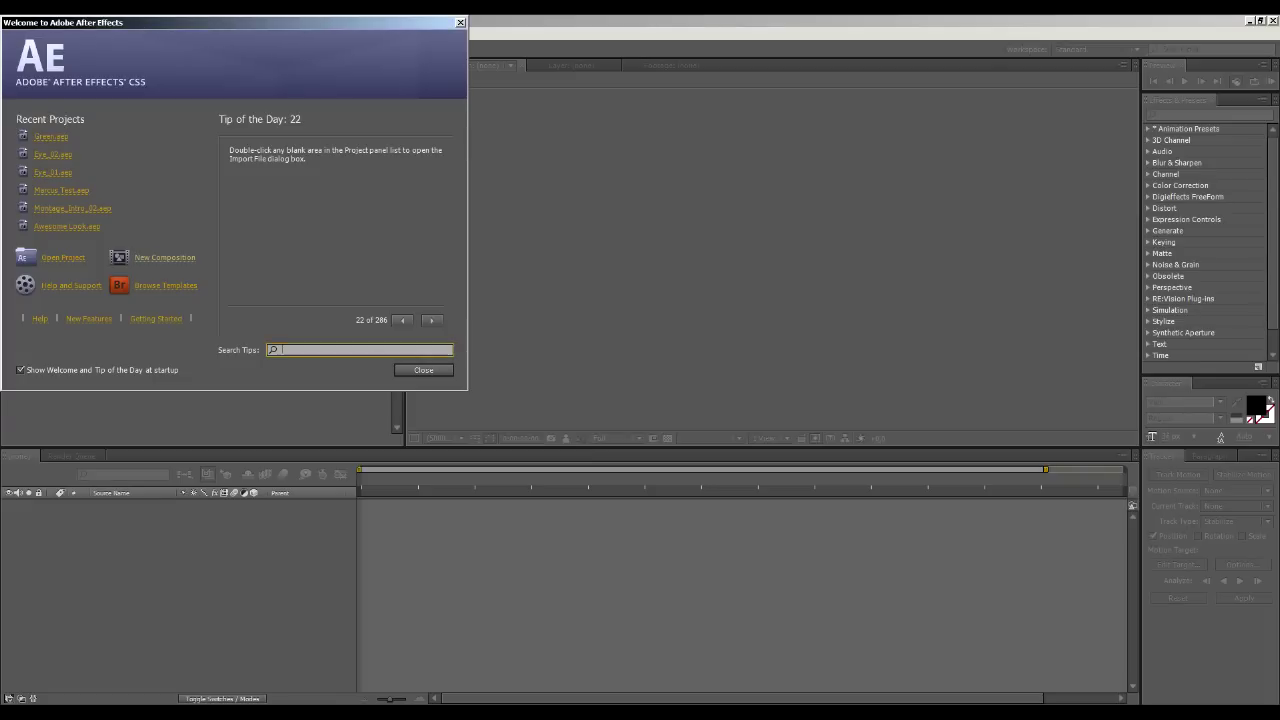
# Create a new composition named EnergyBall with the HDTV 1080 25 preset at 25 frames per second.
pyautogui.click(165, 257)
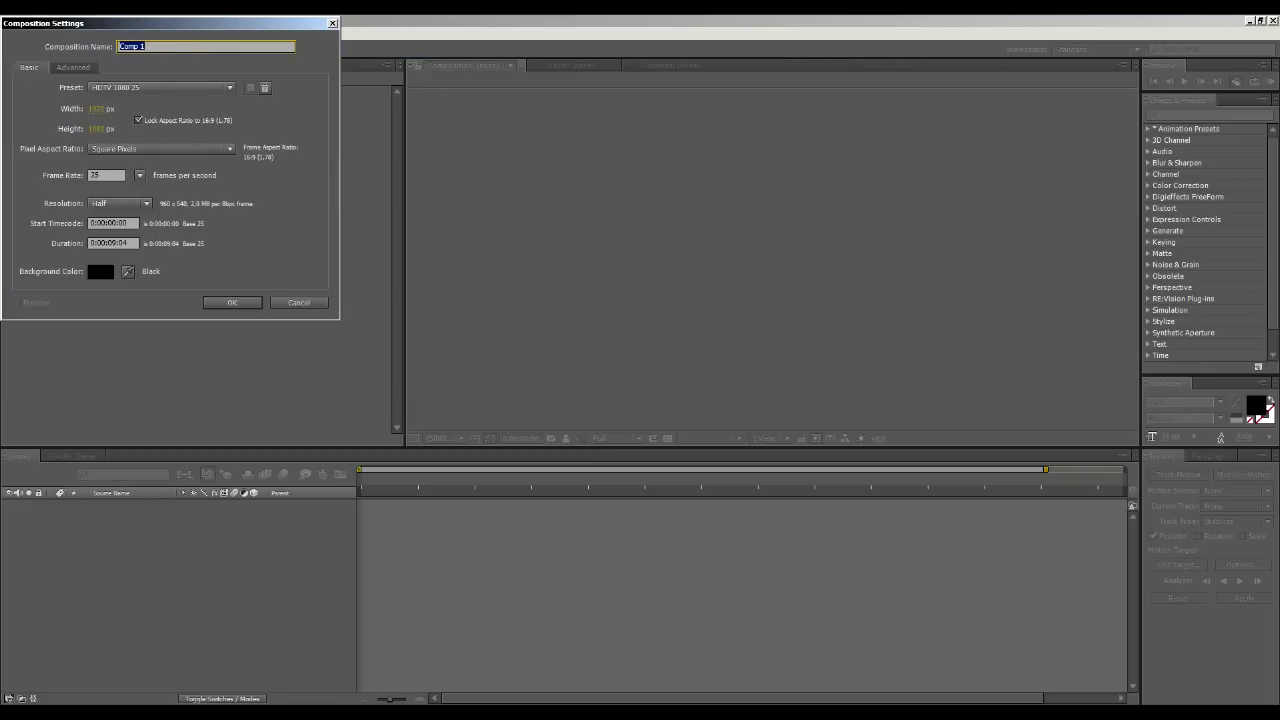
pyautogui.press('BackSpace')
pyautogui.write('EnergyBall')
pyautogui.click(160, 87)
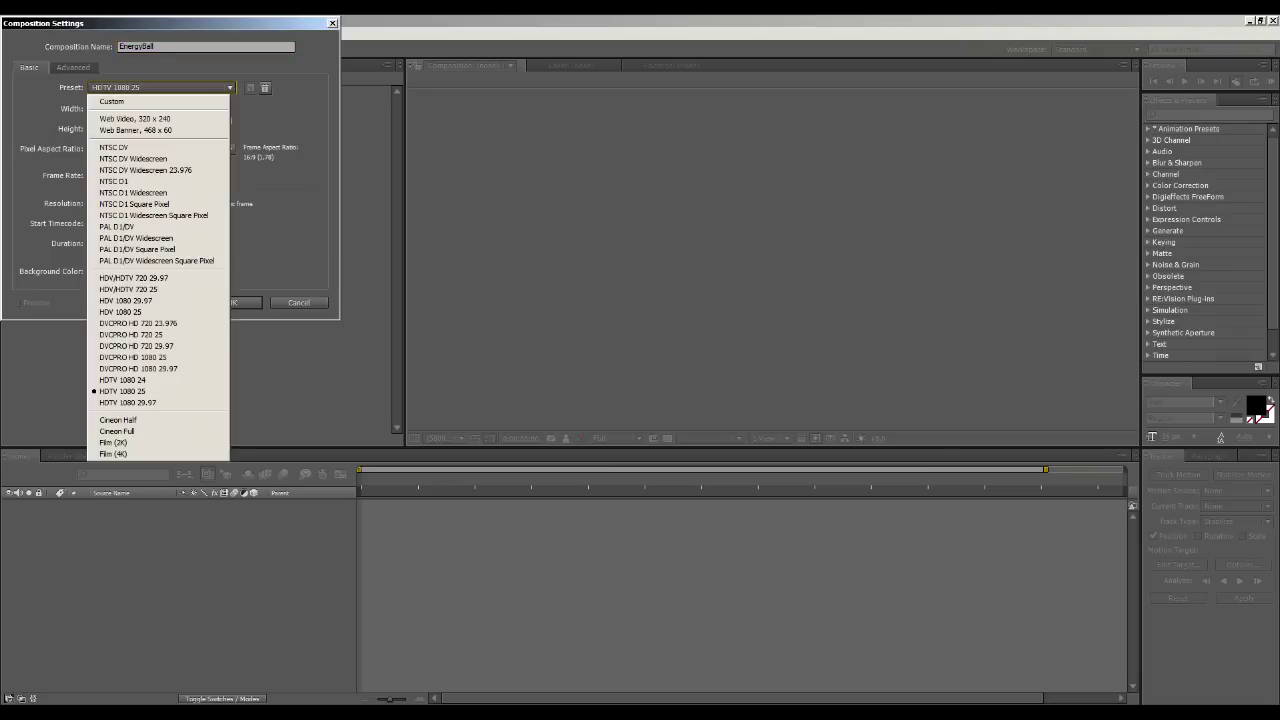
pyautogui.press('Escape')
pyautogui.press('Tab')
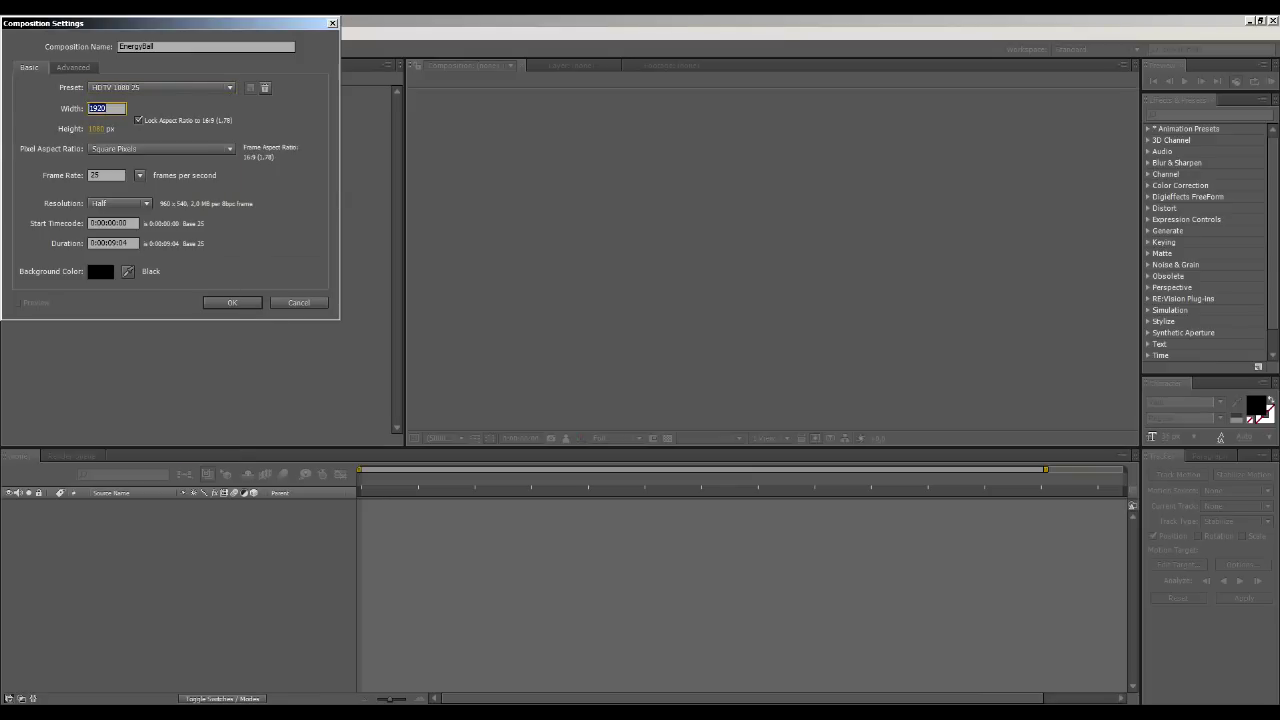
pyautogui.press('Return')
pyautogui.doubleClick(95, 175)
pyautogui.press('Return')
pyautogui.press('Return')
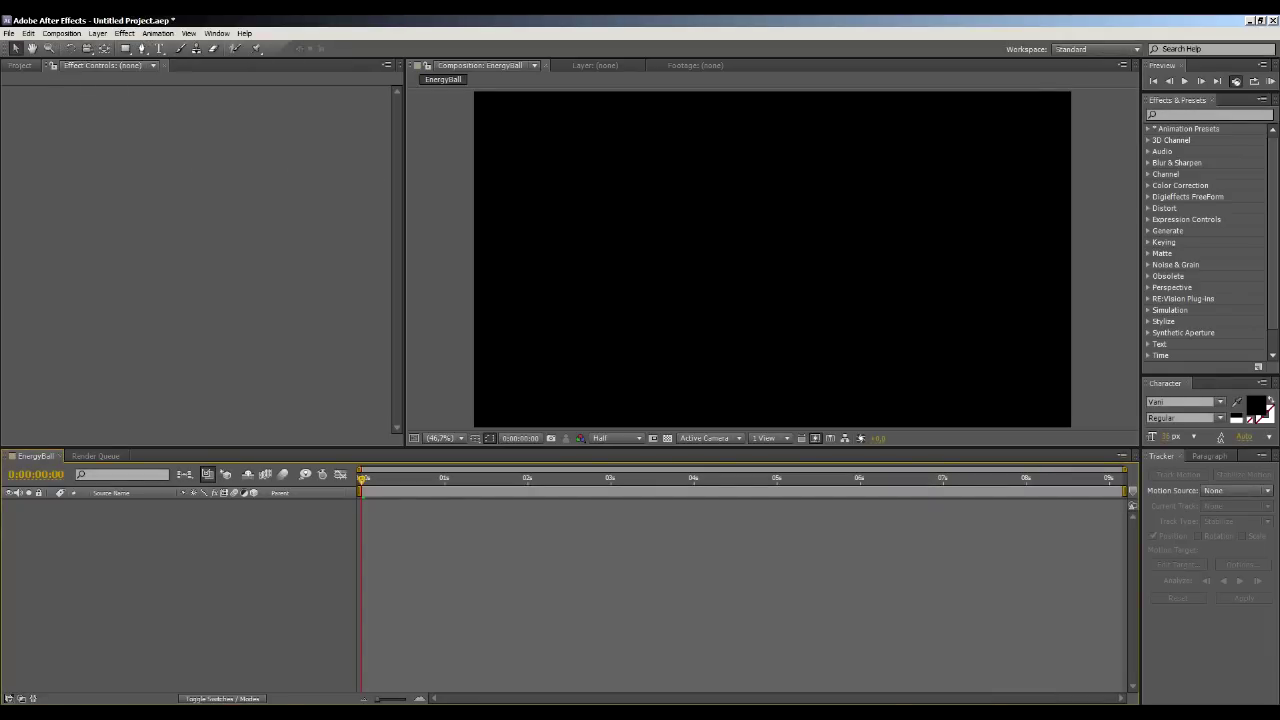
# Import the green-screen clip 002 from the 2010-12-29 videos folder into the project.
pyautogui.click(20, 65)
pyautogui.hotkey('alt', 'Tab')
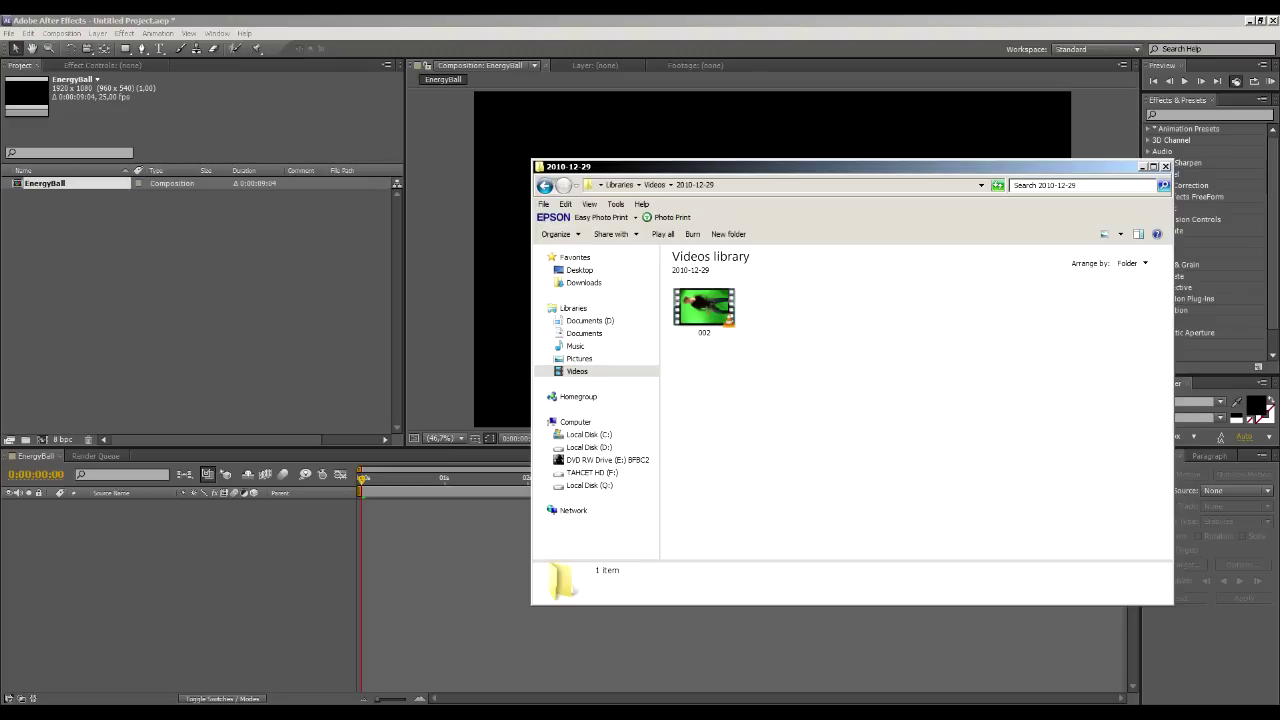
pyautogui.click(704, 311)
pyautogui.moveTo(704, 311); pyautogui.dragTo(200, 260)
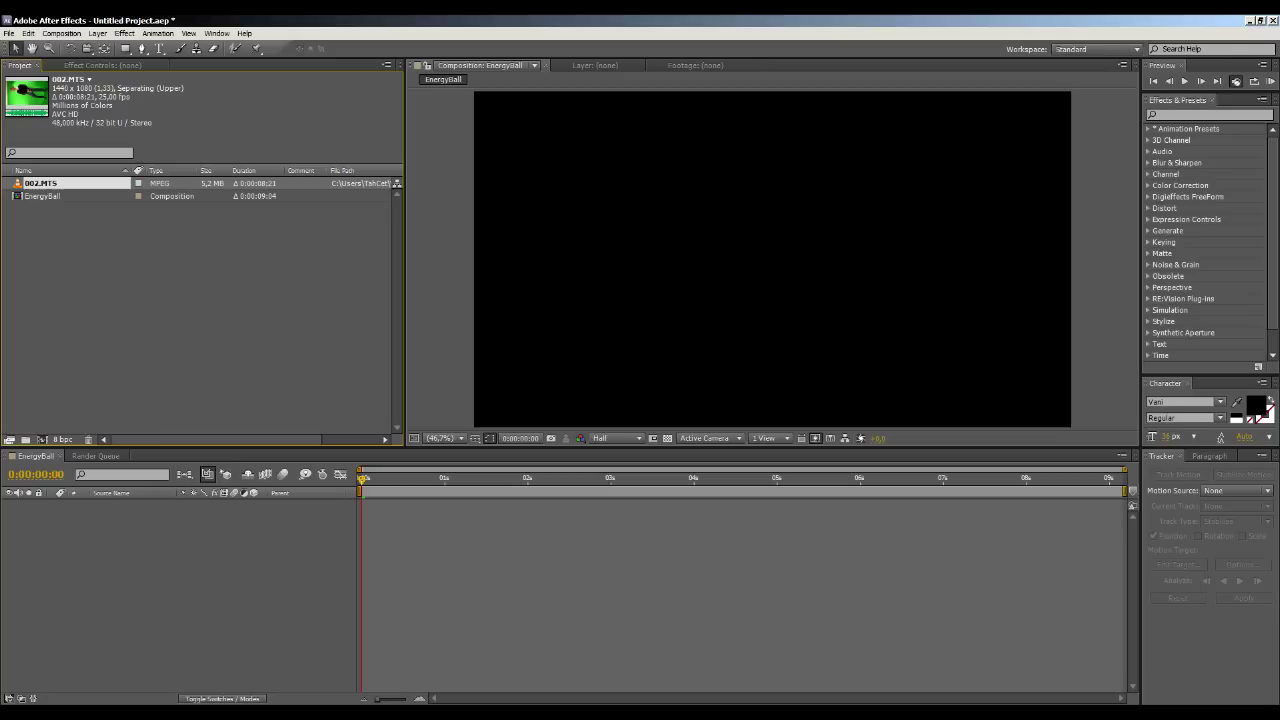
# Trim the source footage 002.MTS to an in point of 0:00:03:19 and an out point of 0:00:05:07.
pyautogui.doubleClick(41, 183)
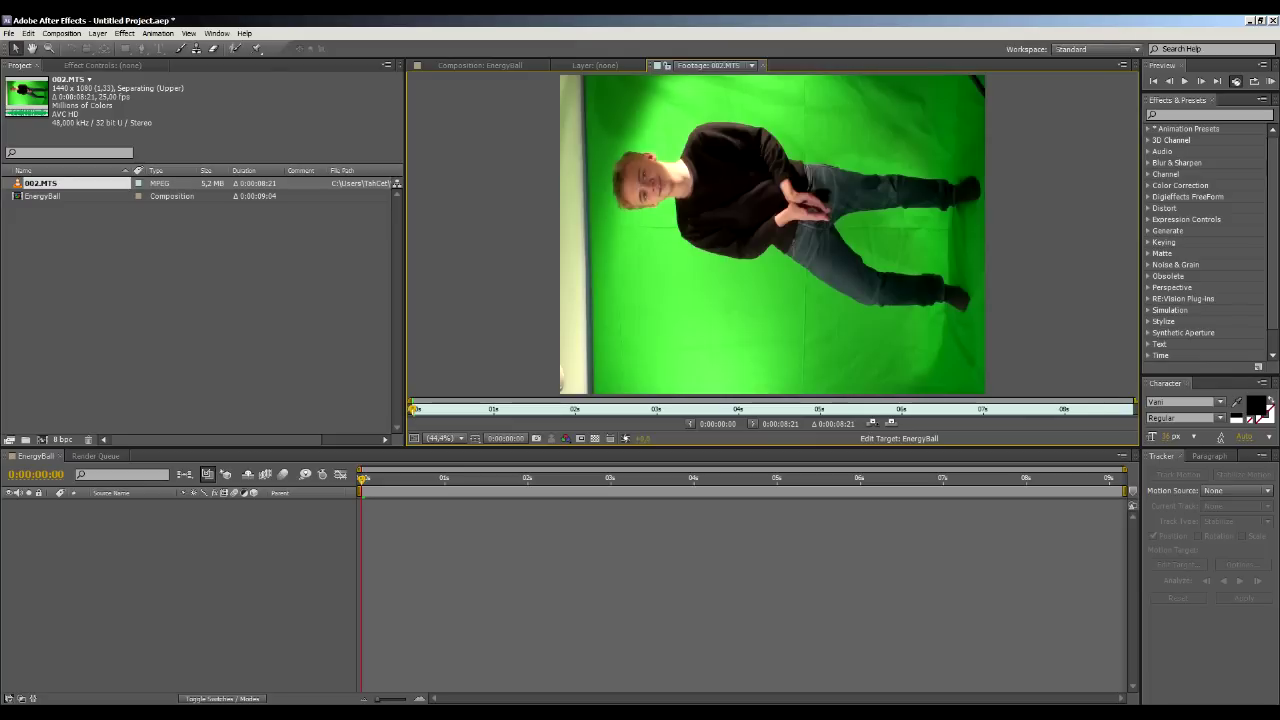
pyautogui.press('space')
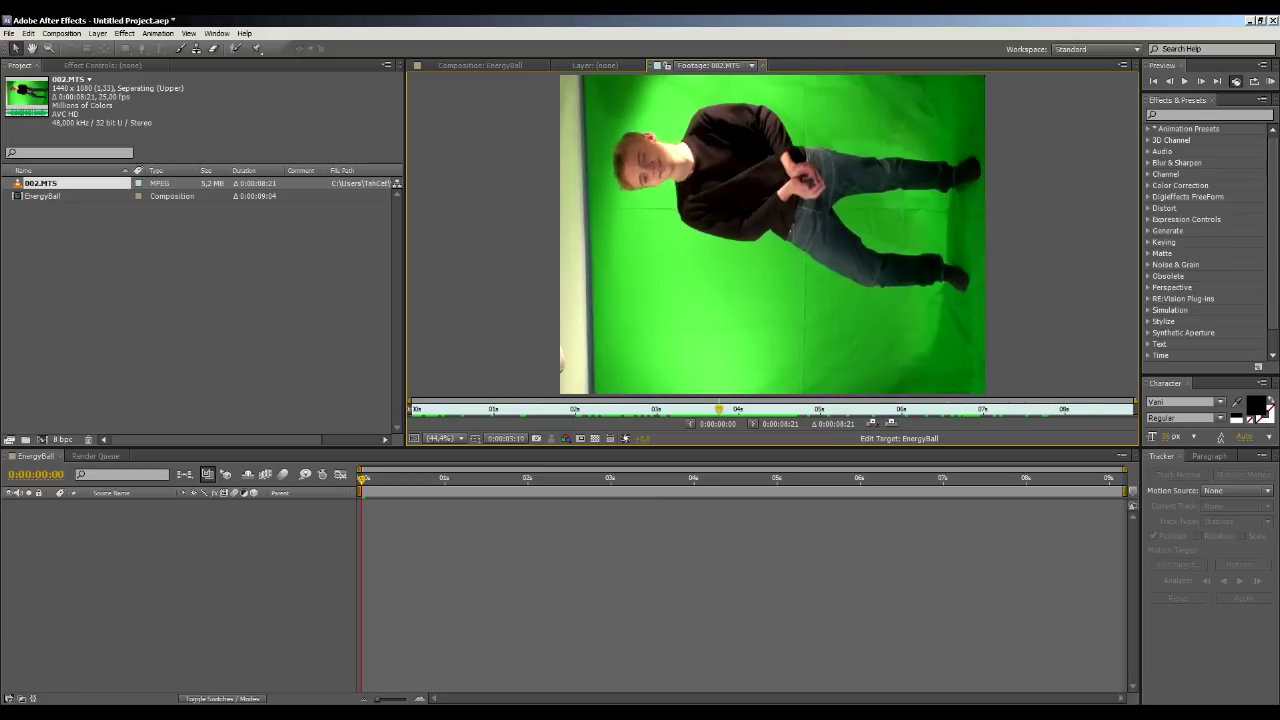
pyautogui.moveTo(411, 409); pyautogui.dragTo(719, 409)
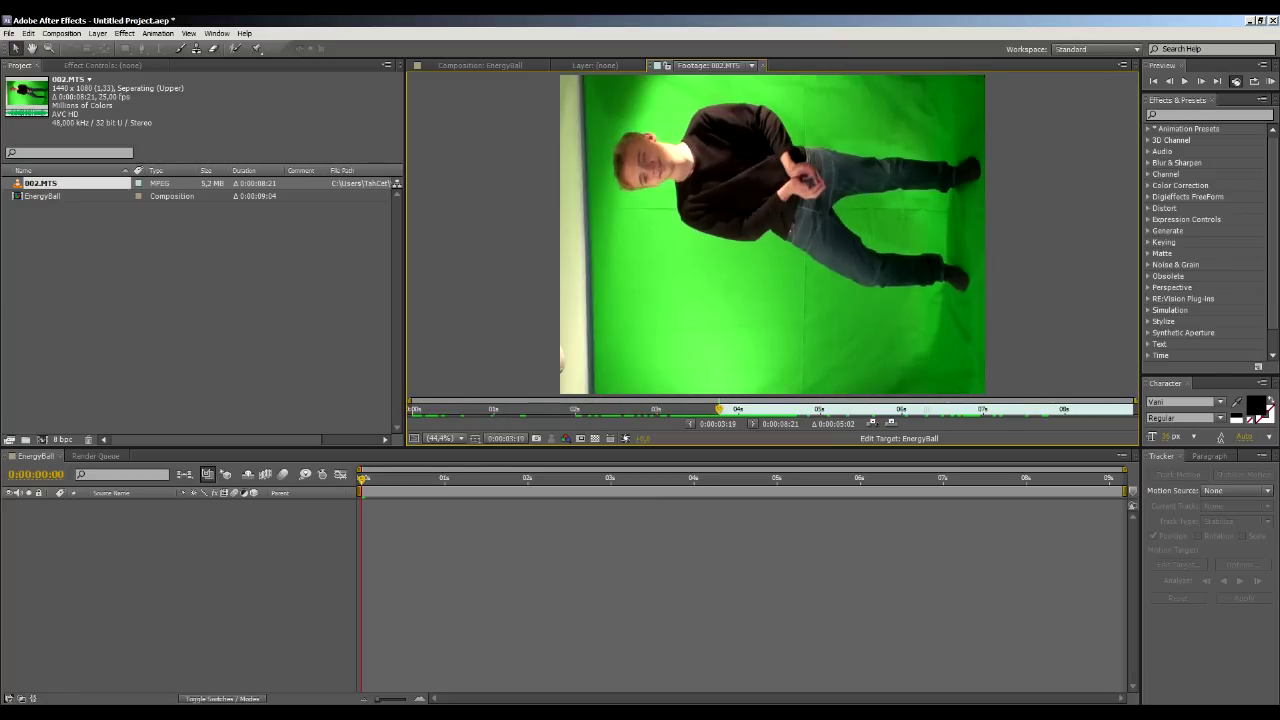
pyautogui.press('space')
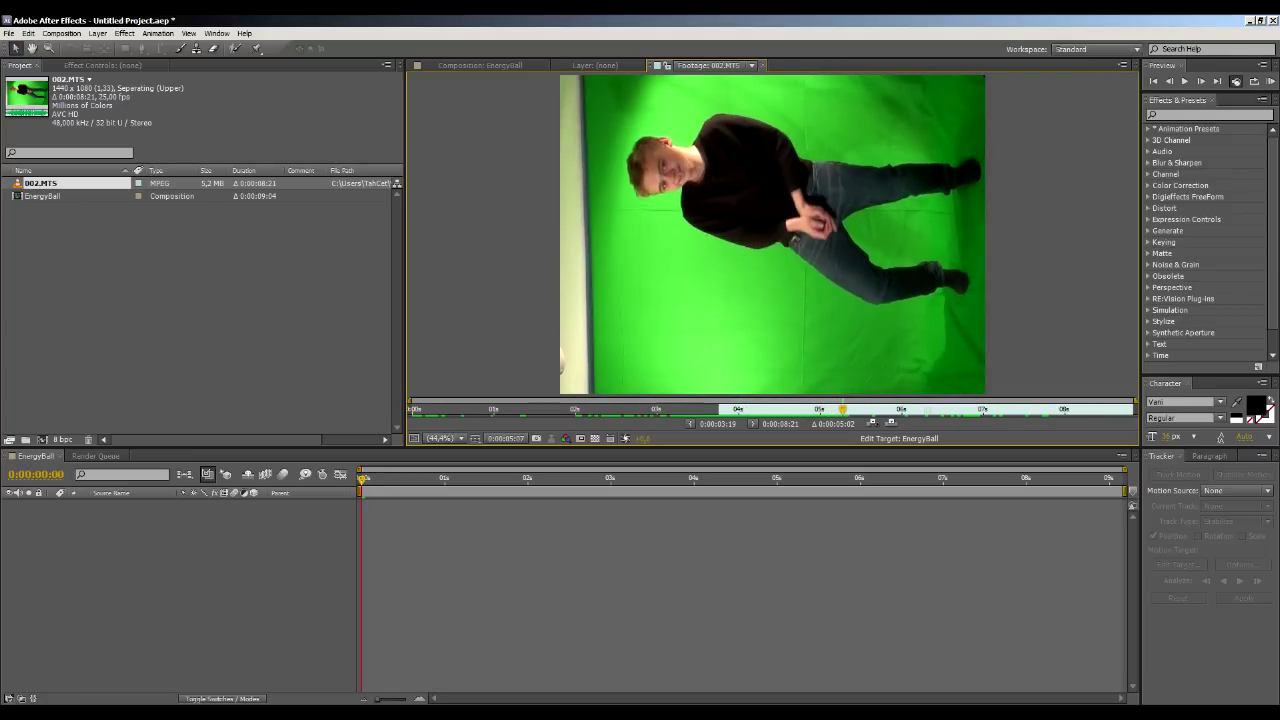
pyautogui.hotkey('alt', ']')
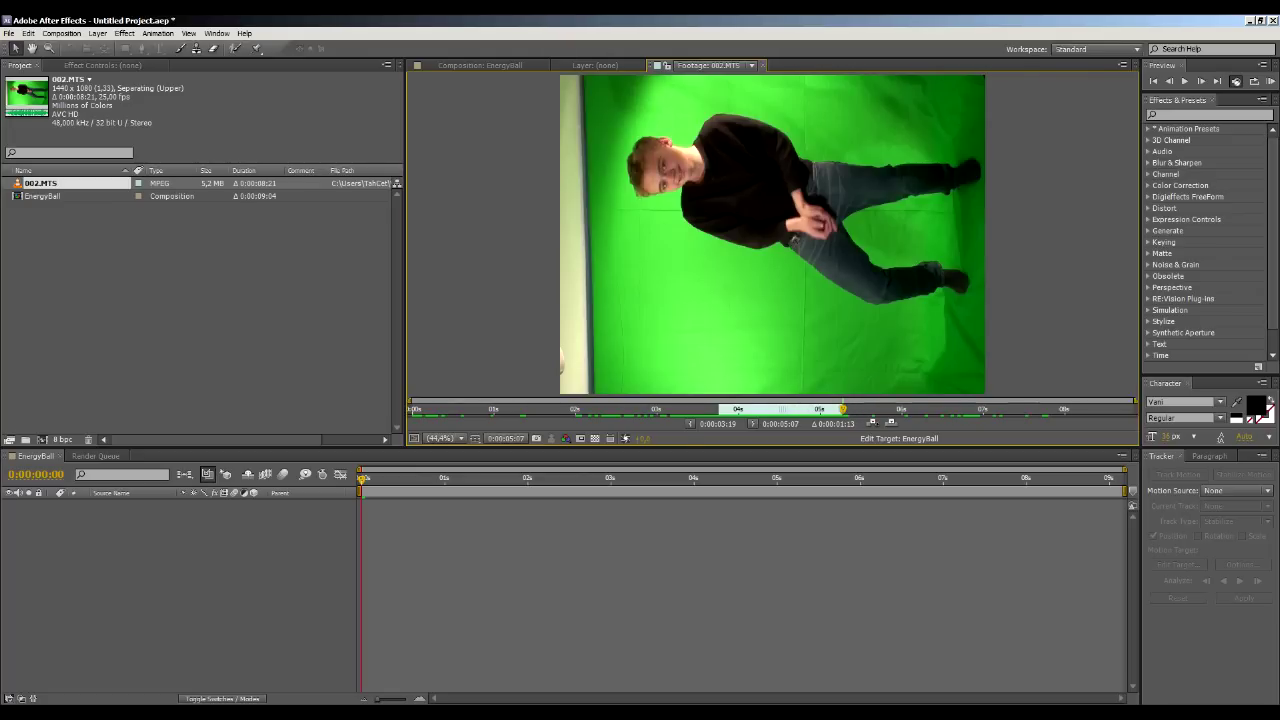
# Add the trimmed 002.MTS clip to the EnergyBall composition and trim the composition to a work area matching the clip's length.
pyautogui.hotkey('ctrl', '/')
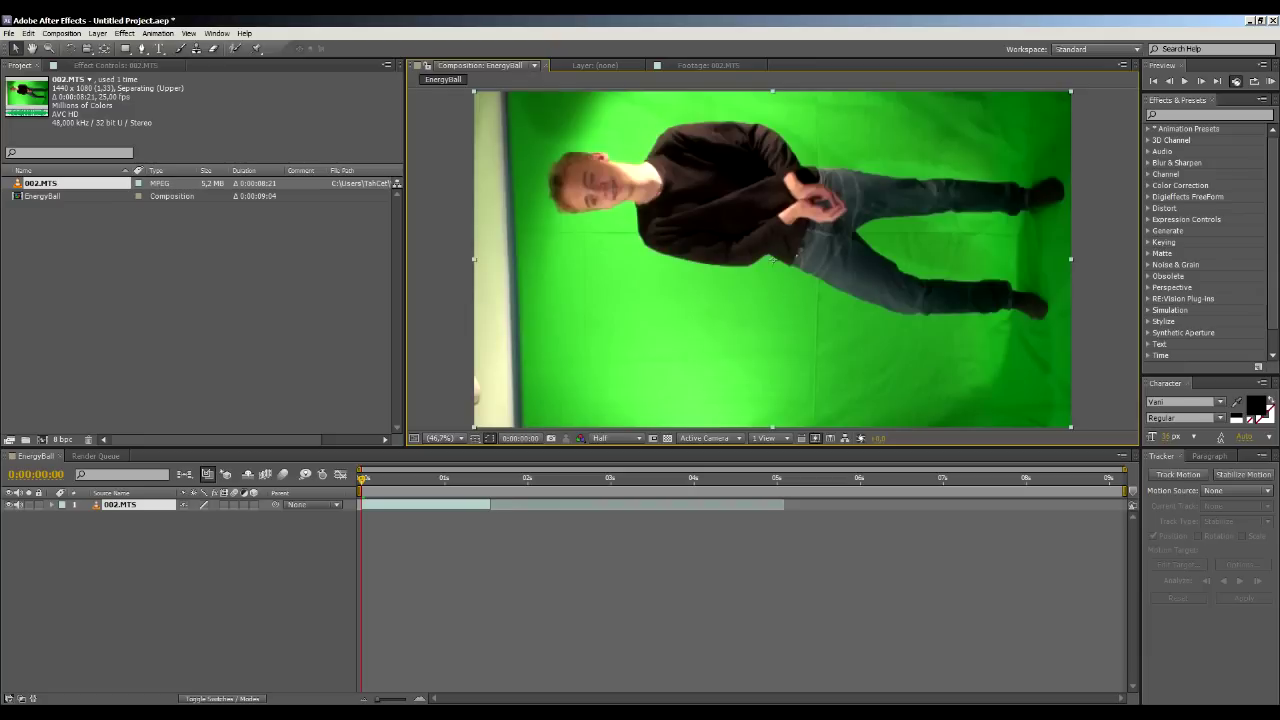
pyautogui.moveTo(1123, 491); pyautogui.dragTo(491, 490)
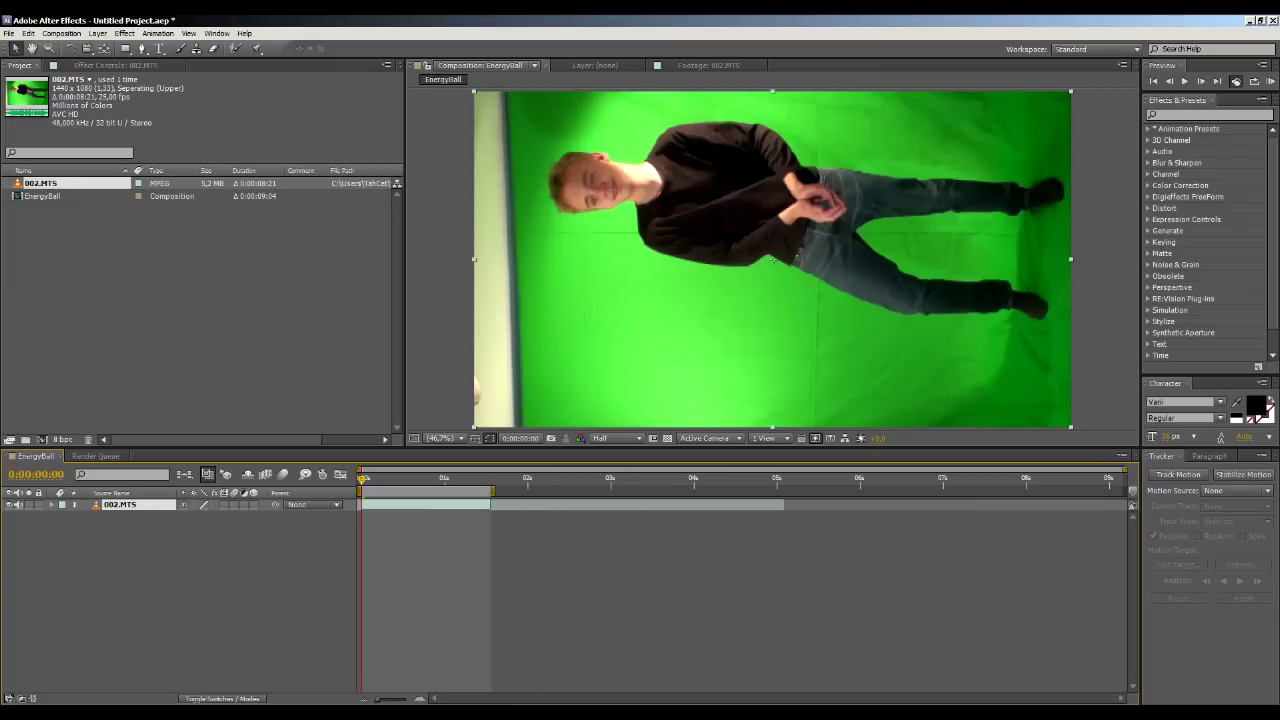
pyautogui.rightClick(467, 490)
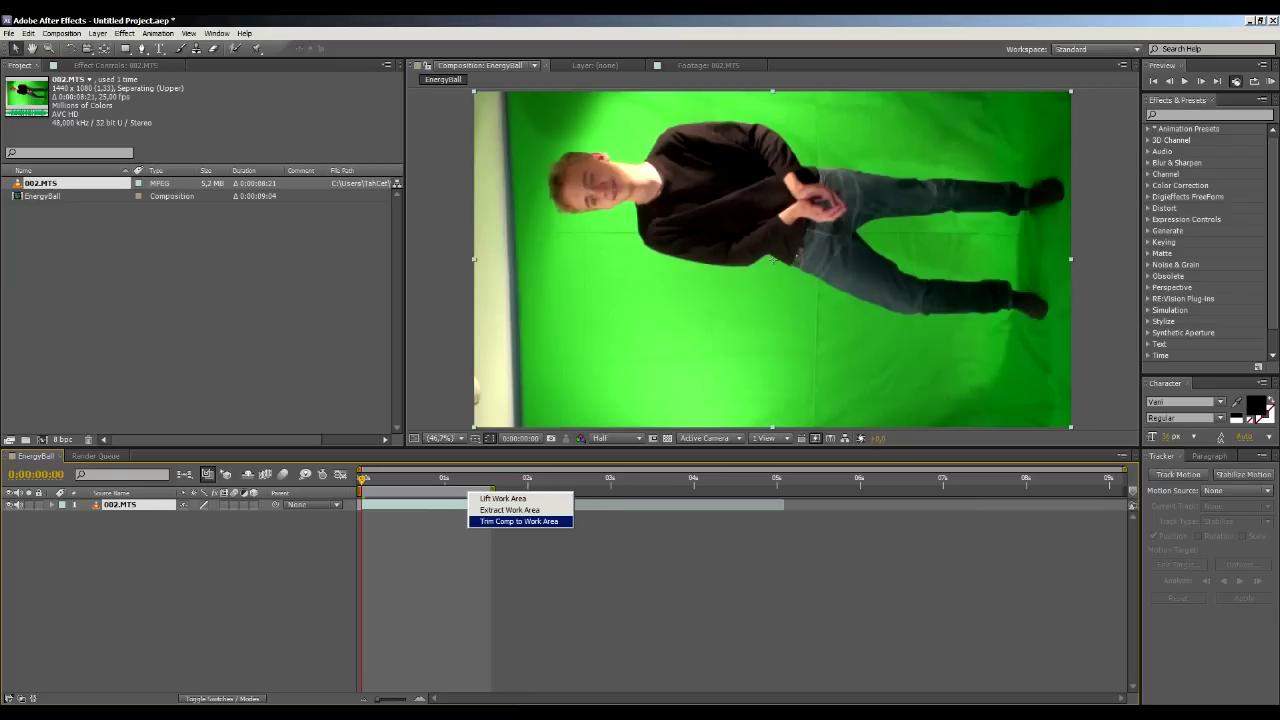
pyautogui.click(519, 521)
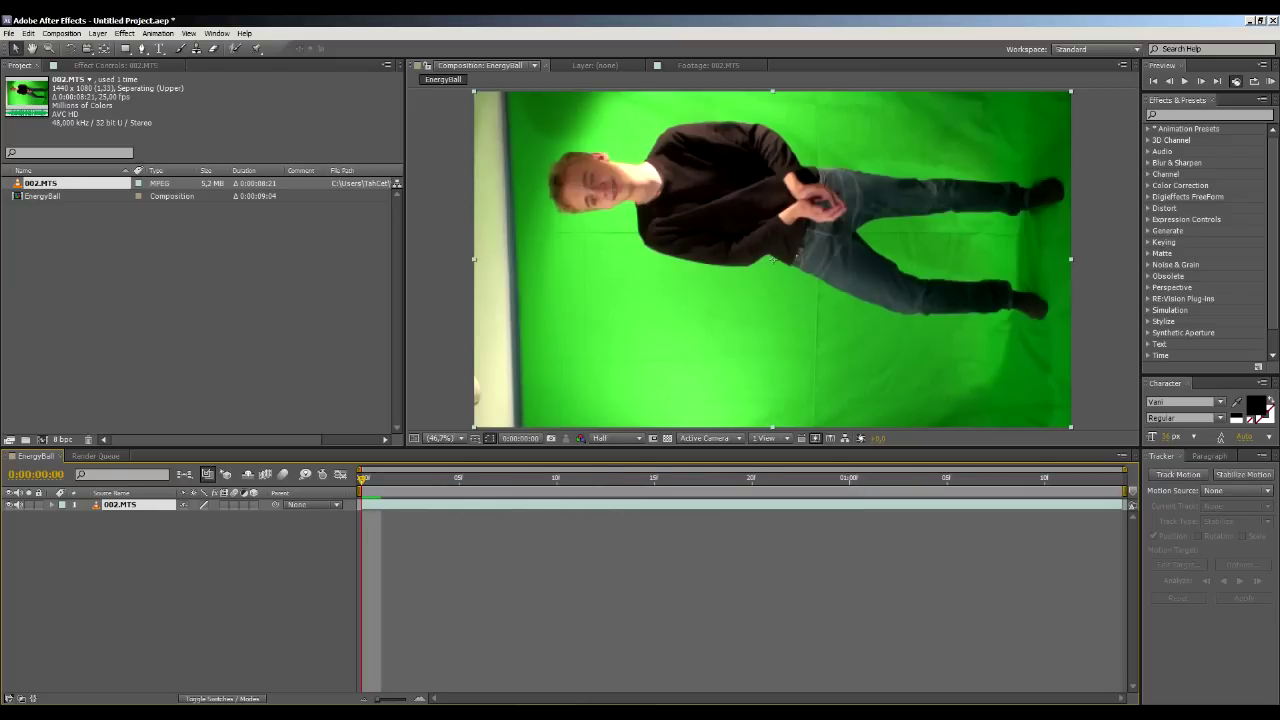
pyautogui.press('space')
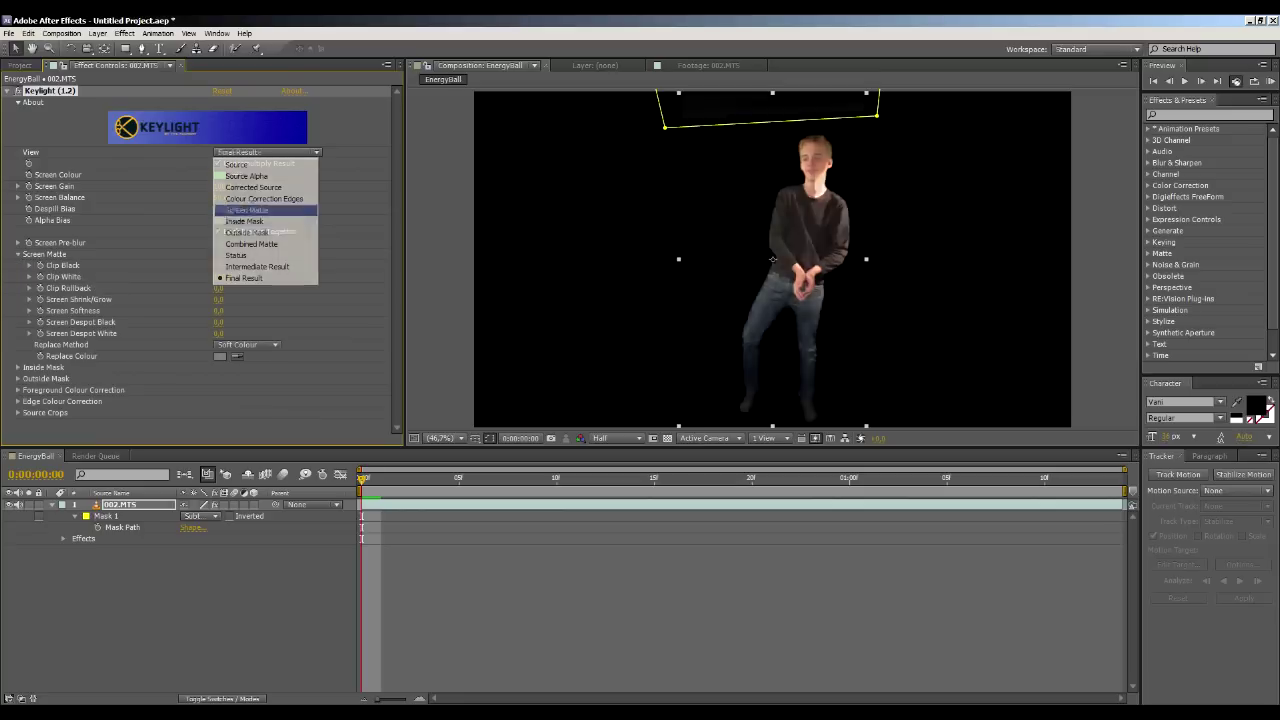
# Refine the Keylight matte in Screen Matte view with Clip Black 48, Clip White 72 and Hard Colour replacement, and return to Final Result view.
pyautogui.click(245, 206)
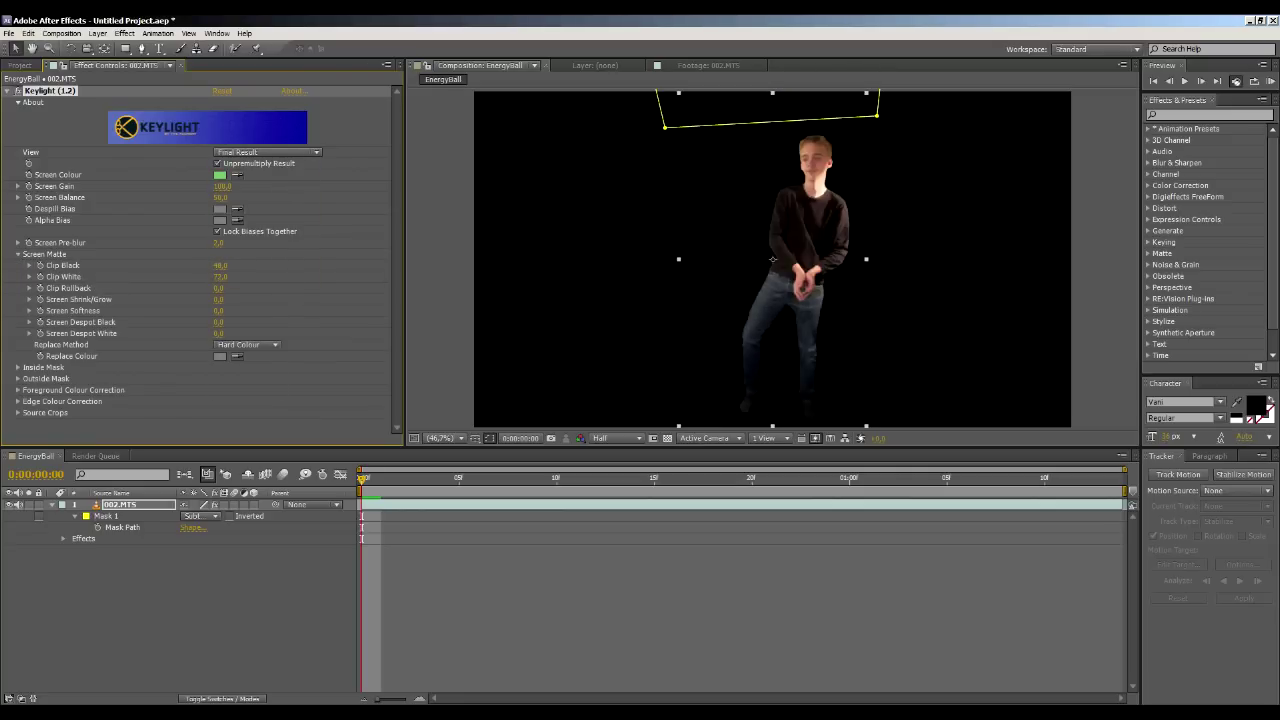
pyautogui.click(268, 152)
pyautogui.click(245, 281)
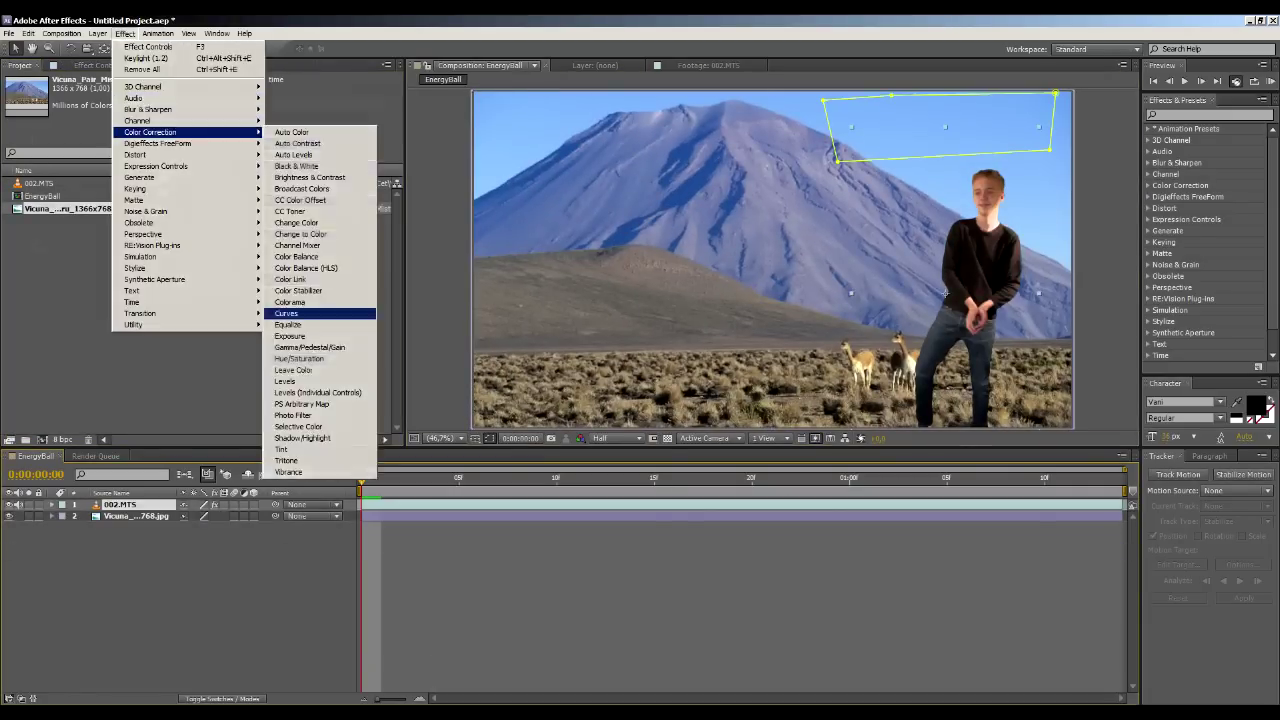
# Apply Curves to the 002.MTS layer, adjust the blue channel curve, and shift the keyed man slightly downward in the frame.
pyautogui.click(300, 314)
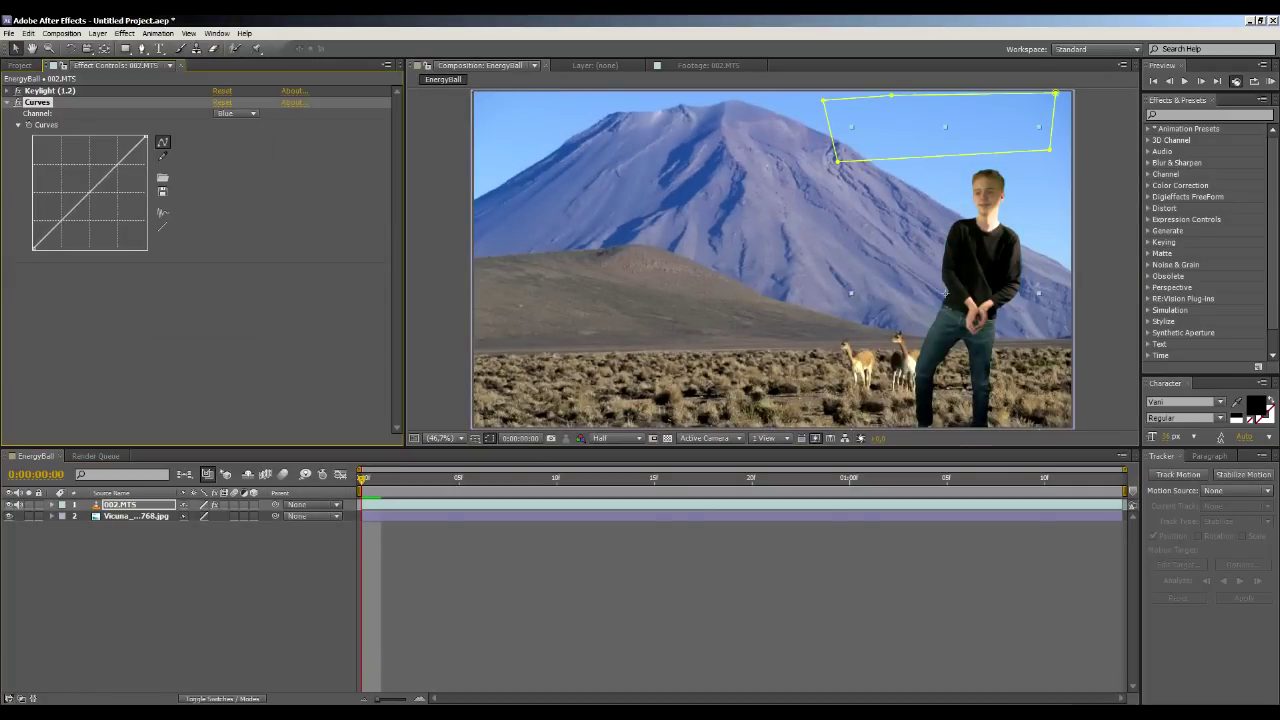
pyautogui.moveTo(89, 192); pyautogui.dragTo(83, 178)
pyautogui.moveTo(975, 260); pyautogui.dragTo(975, 271)
# Raise the RGB curve slightly on the 002.MTS layer and add a partial black-to-white Tint effect.
pyautogui.click(236, 113)
pyautogui.click(226, 125)
pyautogui.moveTo(89, 192); pyautogui.dragTo(89, 188)
pyautogui.click(124, 33)
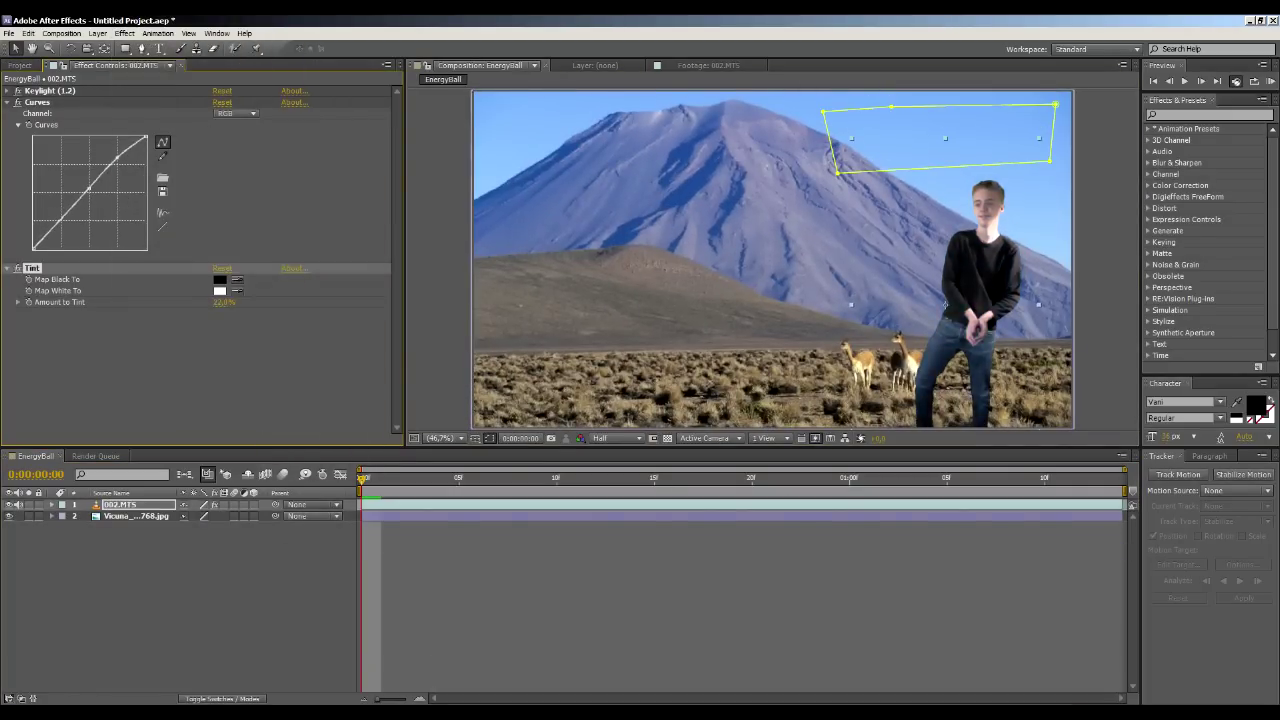
# Preview the keyed man's throwing motion over the volcano background across the timeline.
pyautogui.press('space')
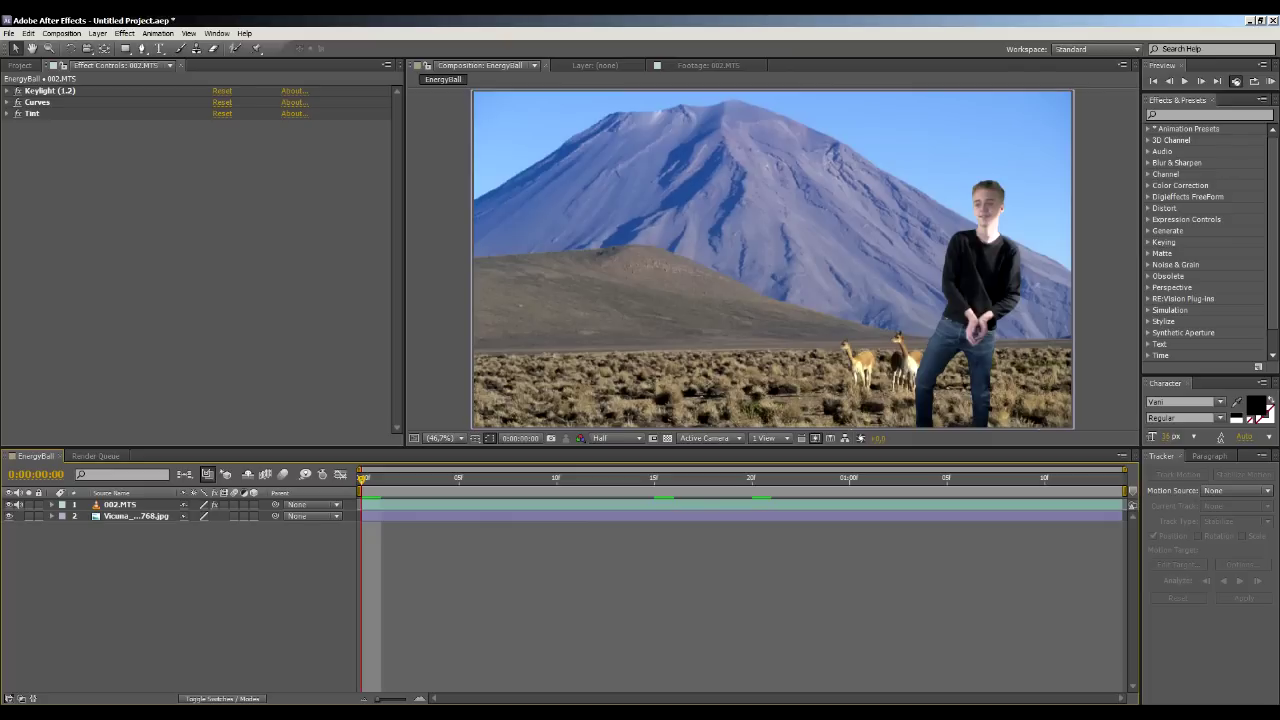
pyautogui.press('space')
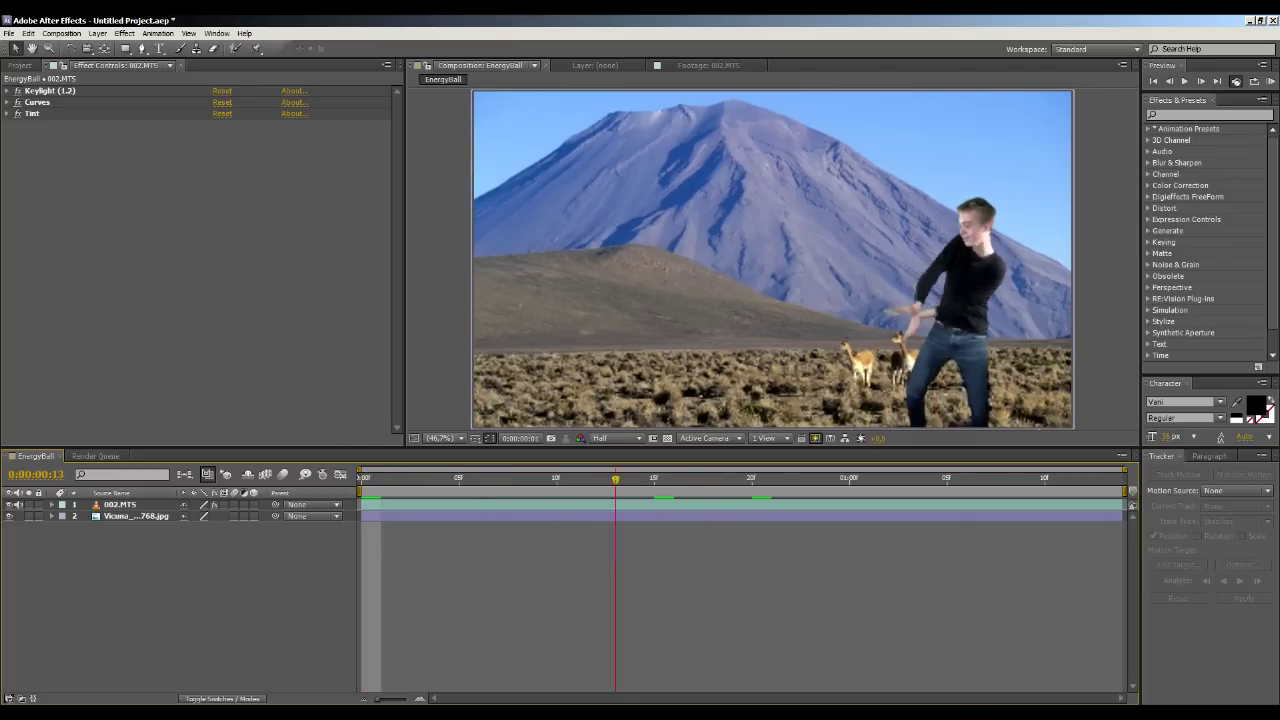
pyautogui.moveTo(615, 479); pyautogui.dragTo(517, 479)
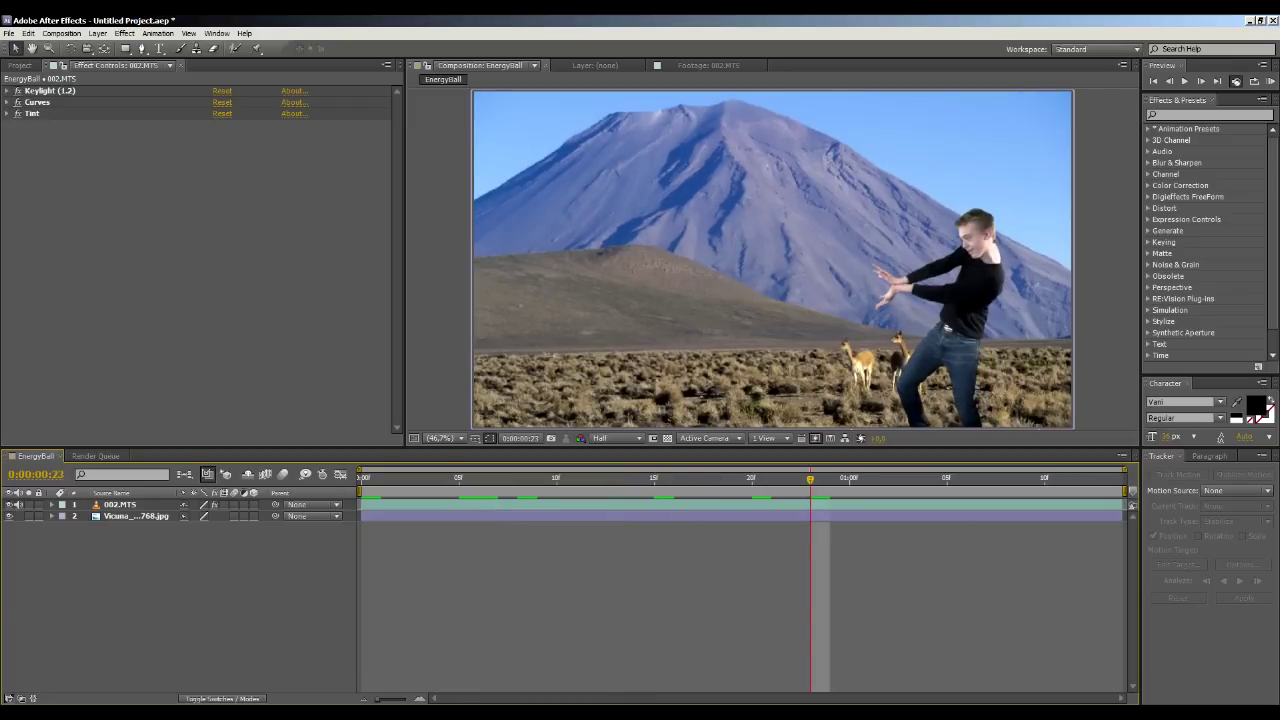
pyautogui.click(773, 259)
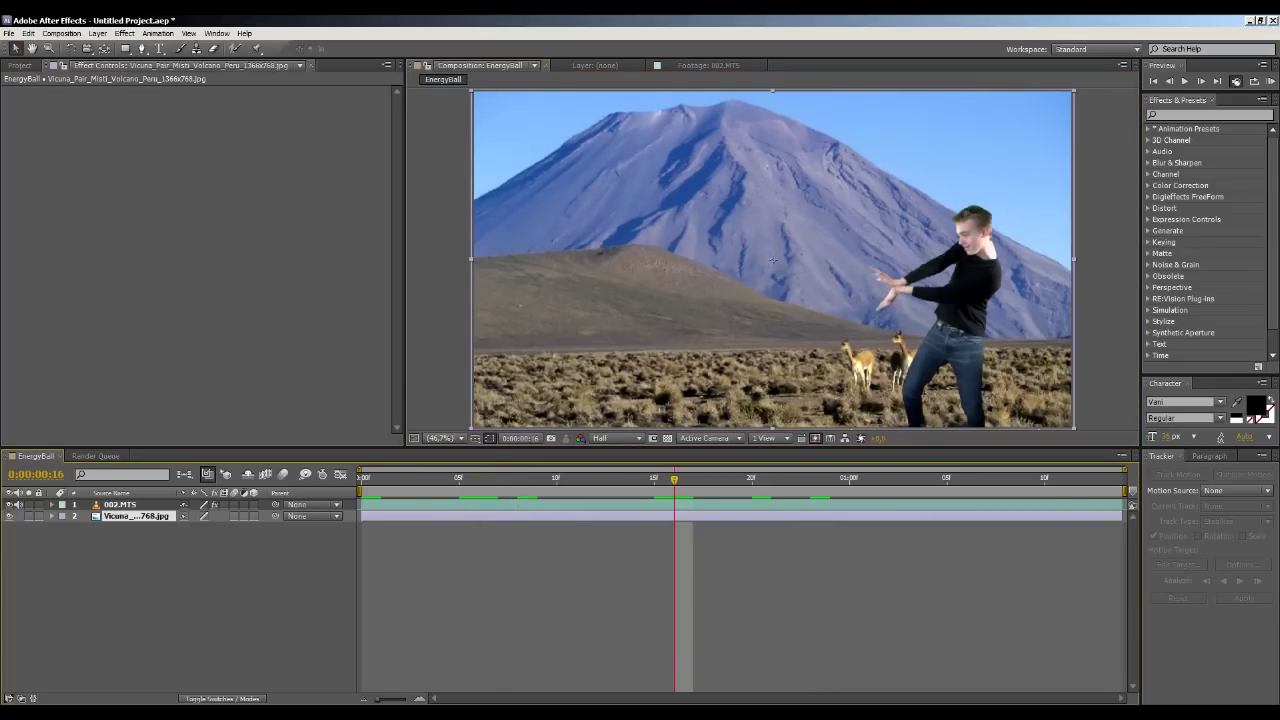
pyautogui.hotkey('ctrl', 'shift', 'a')
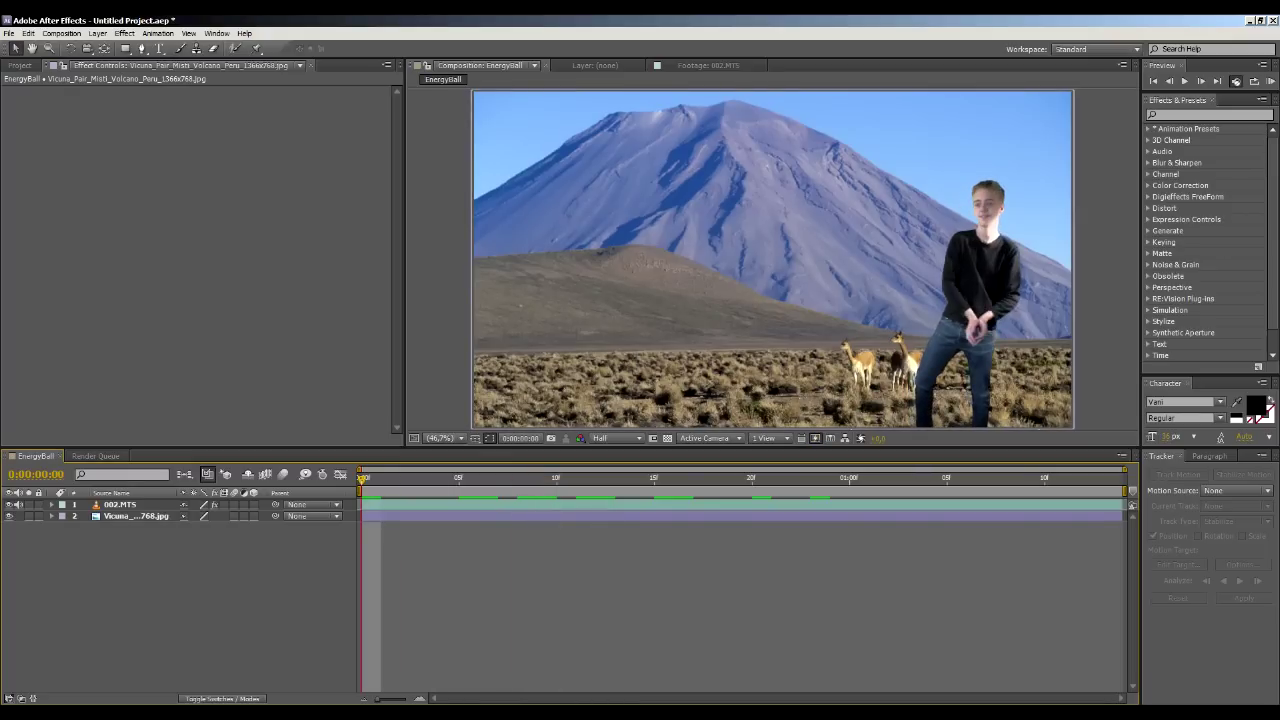
# Rename the 002.MTS layer to Footage and the volcano picture layer to BG.
pyautogui.click(120, 504)
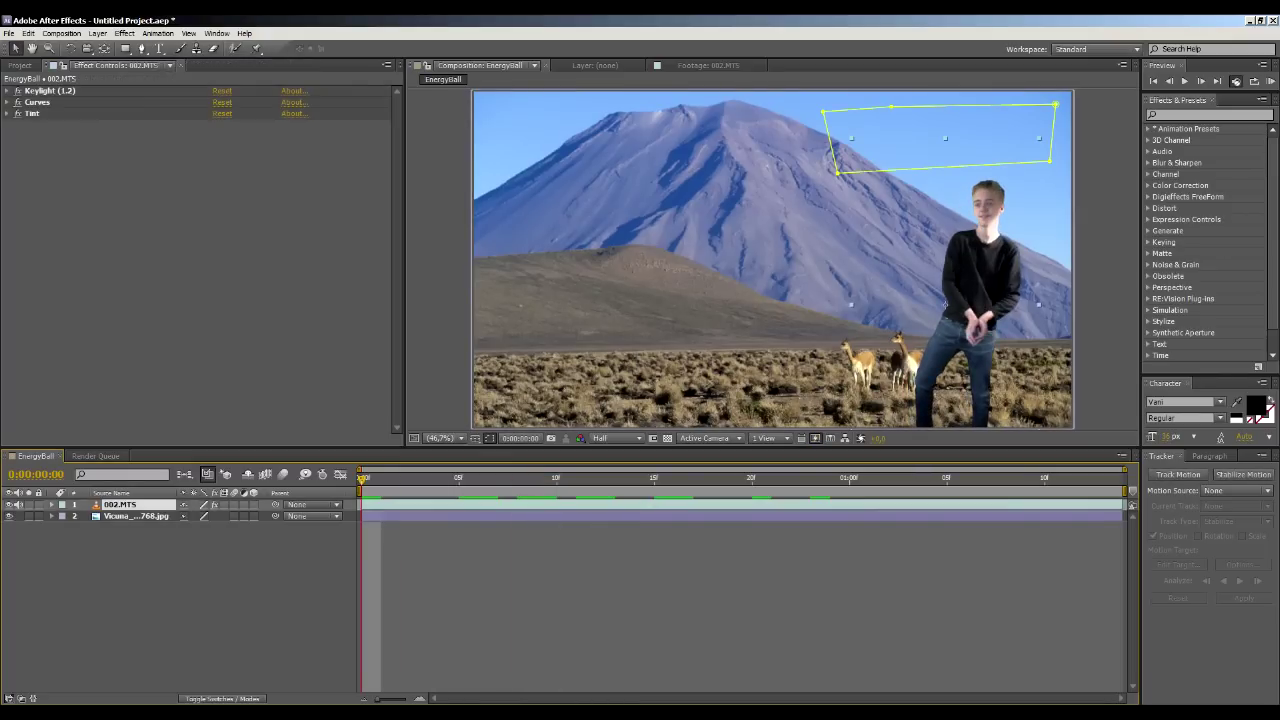
pyautogui.press('Return')
pyautogui.press('BackSpace')
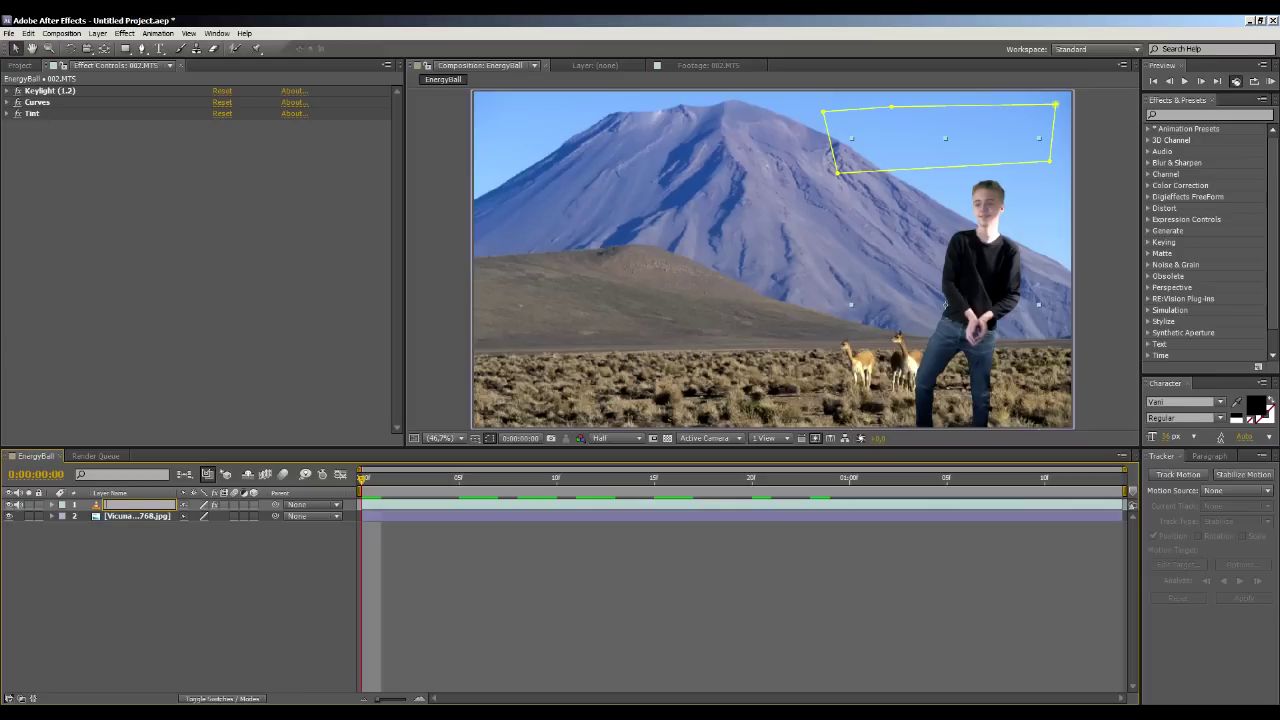
pyautogui.write('Footage')
pyautogui.press('Return')
pyautogui.click(137, 516)
pyautogui.press('Return')
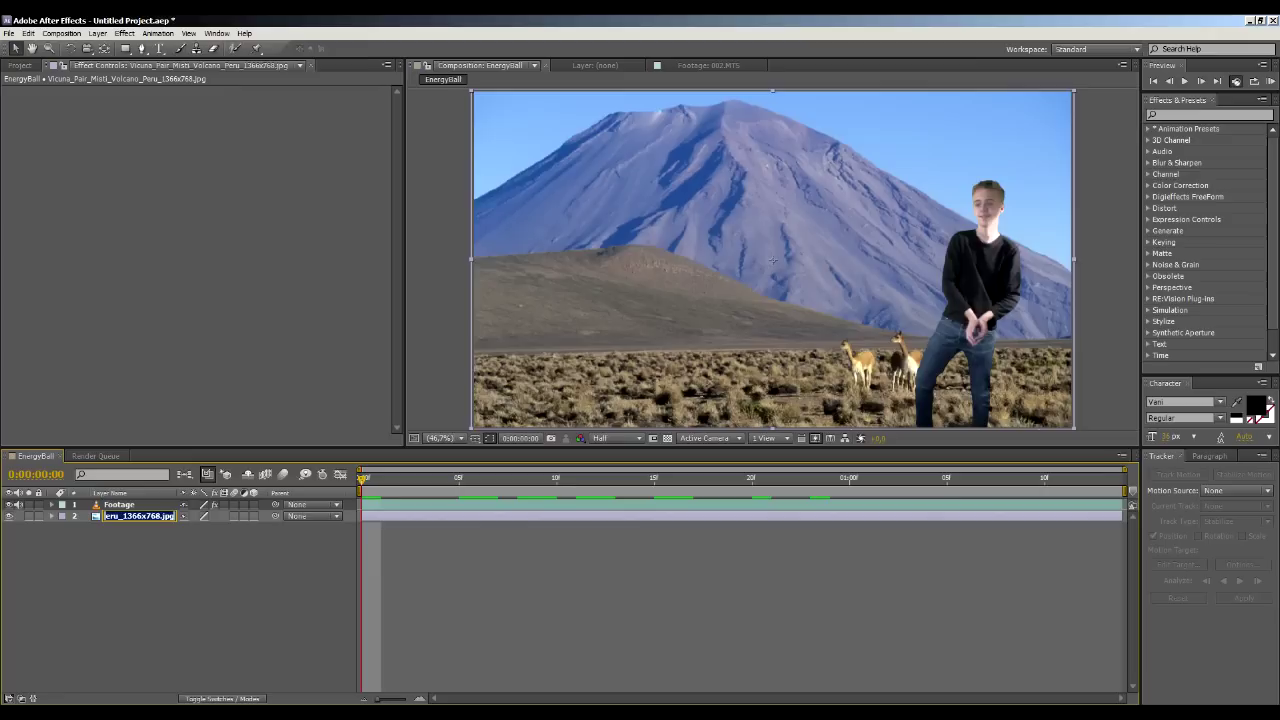
pyautogui.write('BG')
pyautogui.press('Return')
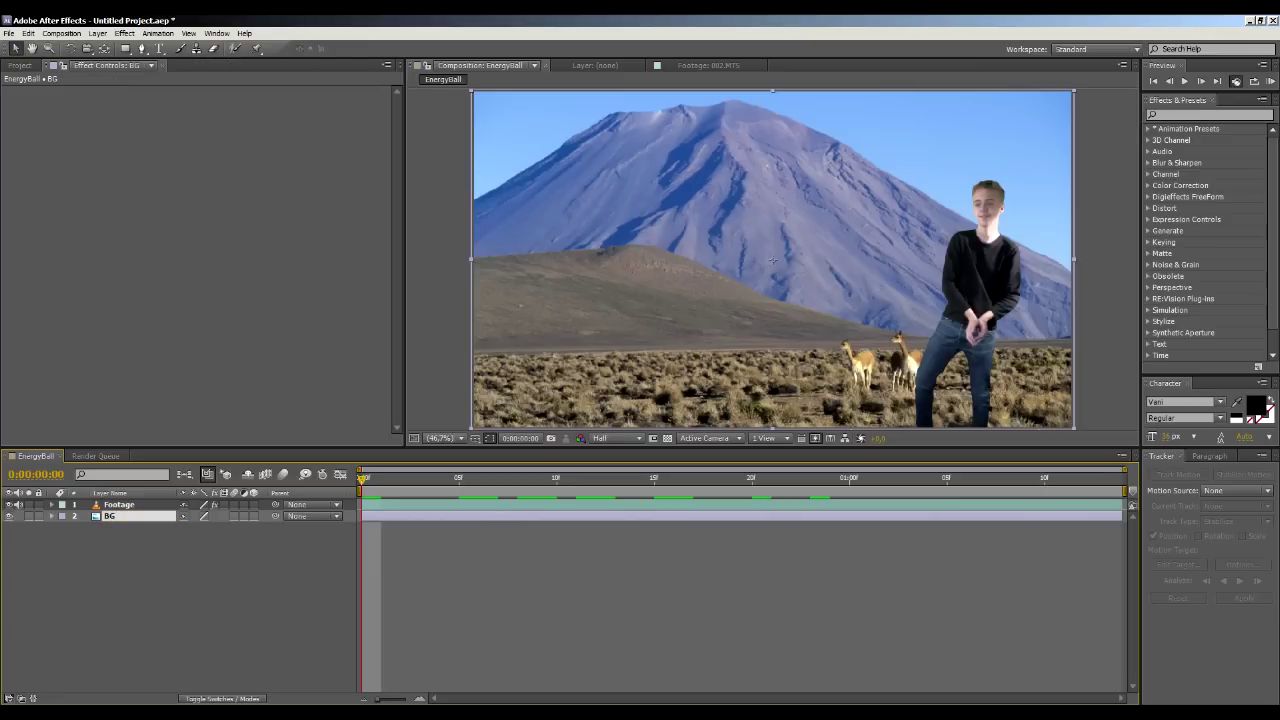
pyautogui.hotkey('ctrl', 'shift', 'a')
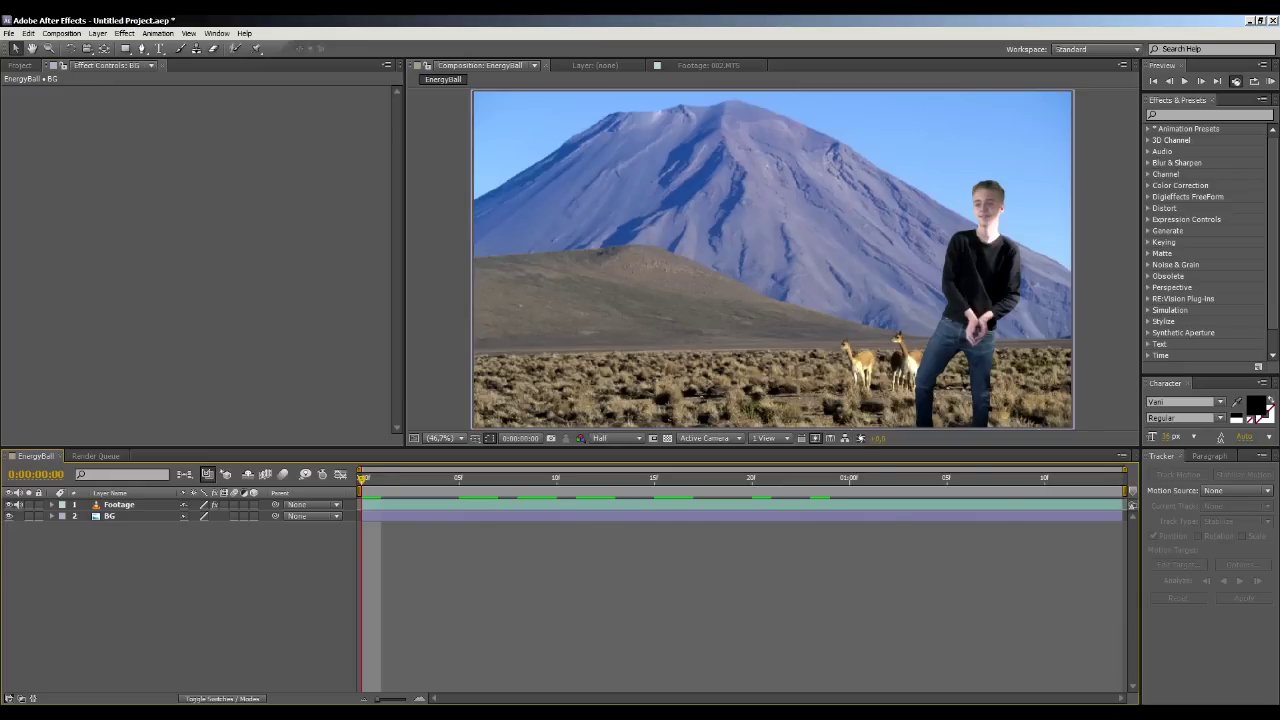
# Check the start of the man's throwing motion and enable time remapping on the Footage layer.
pyautogui.press('space')
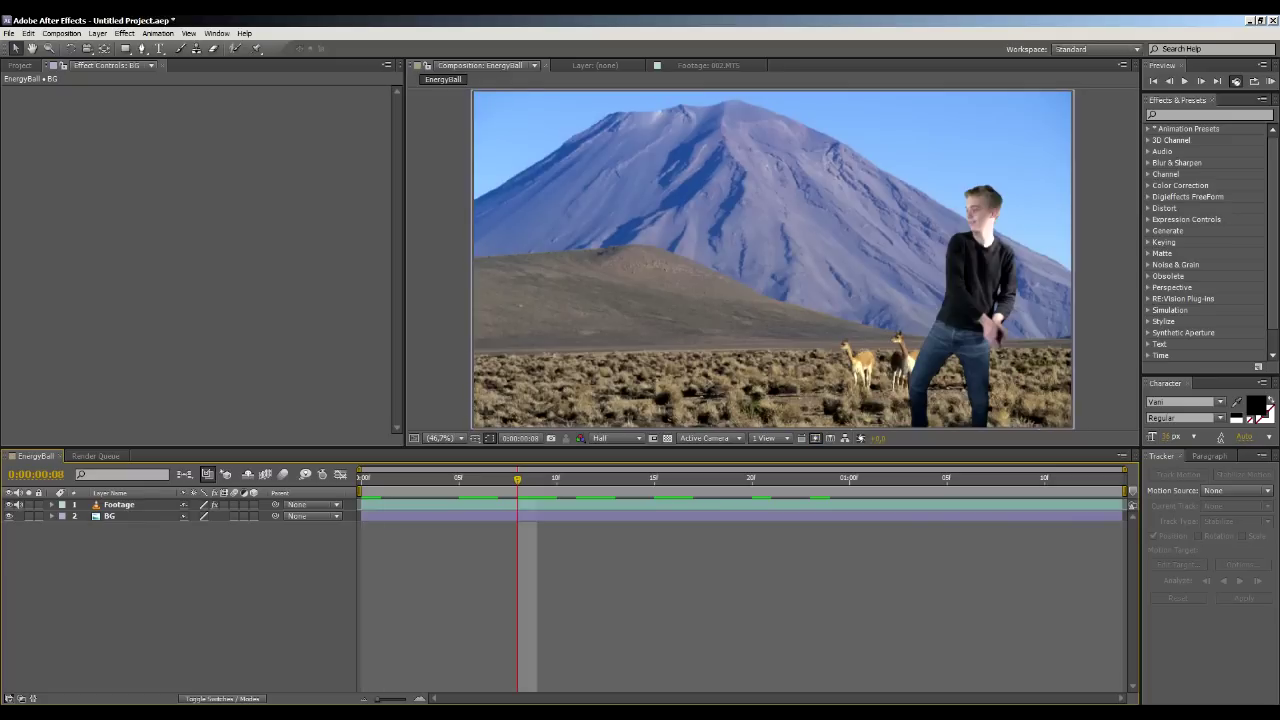
pyautogui.press('space')
pyautogui.rightClick(541, 157)
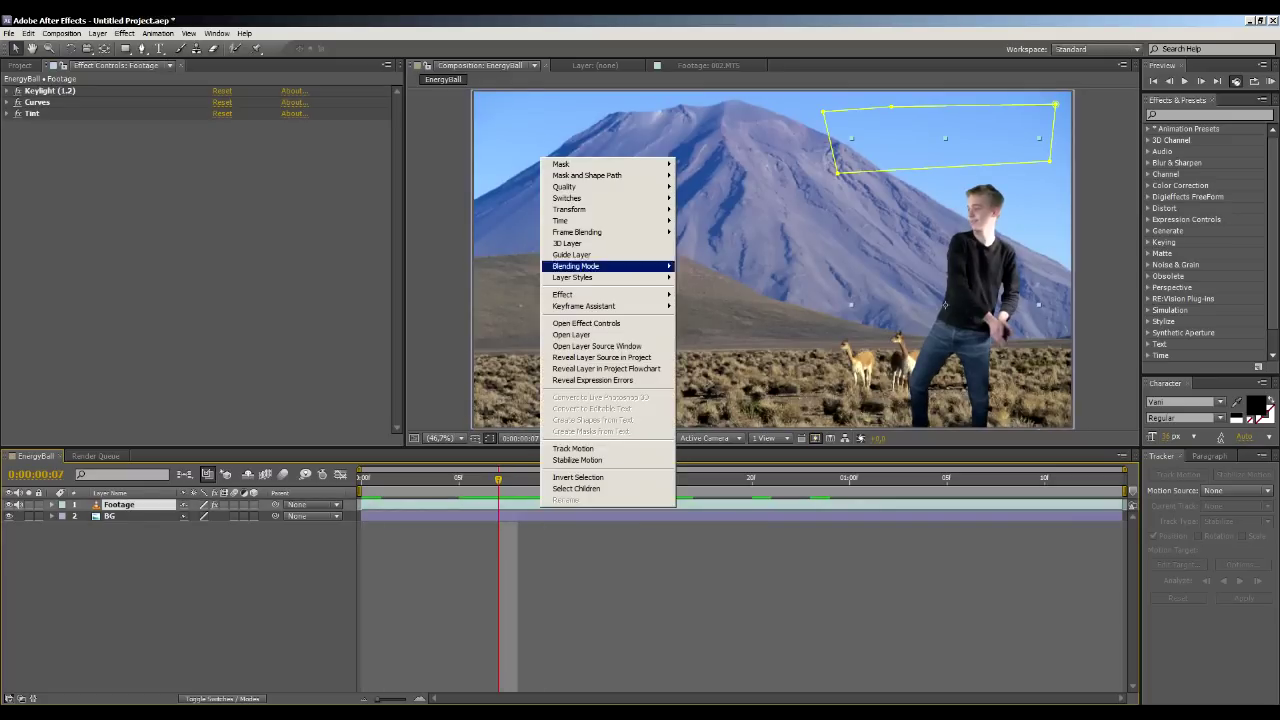
pyautogui.moveTo(600, 220)
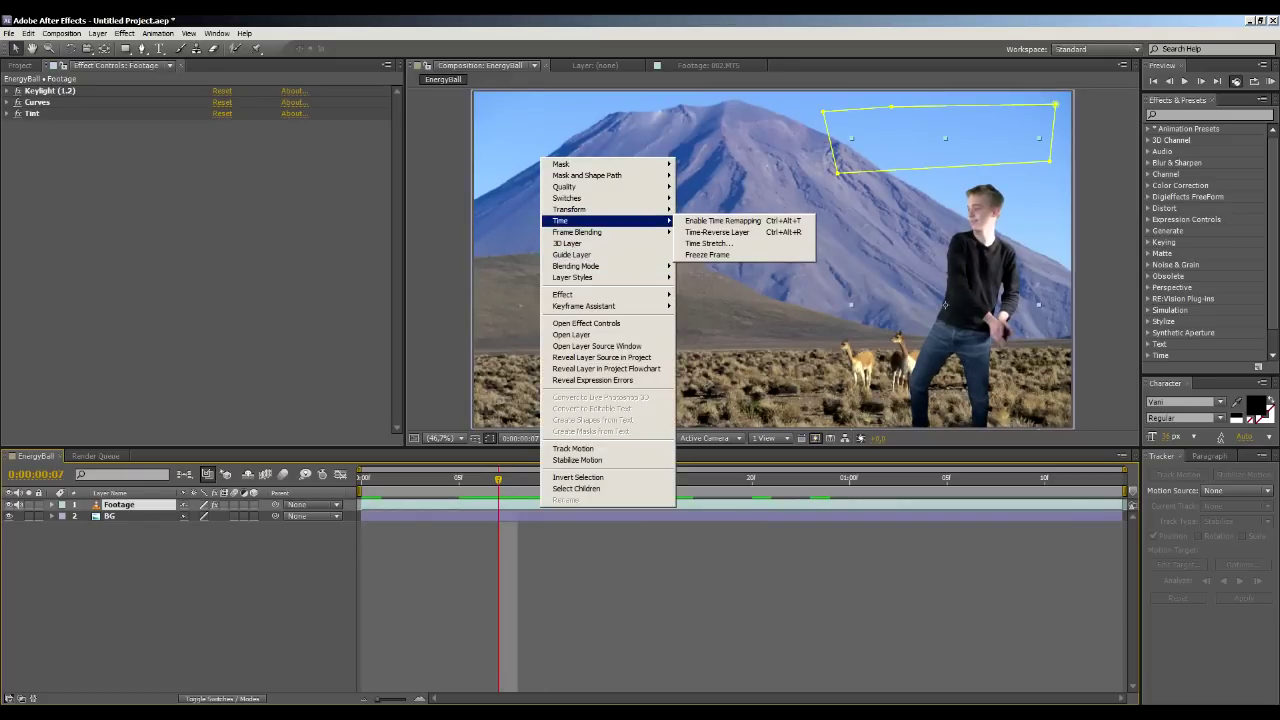
pyautogui.press('Escape')
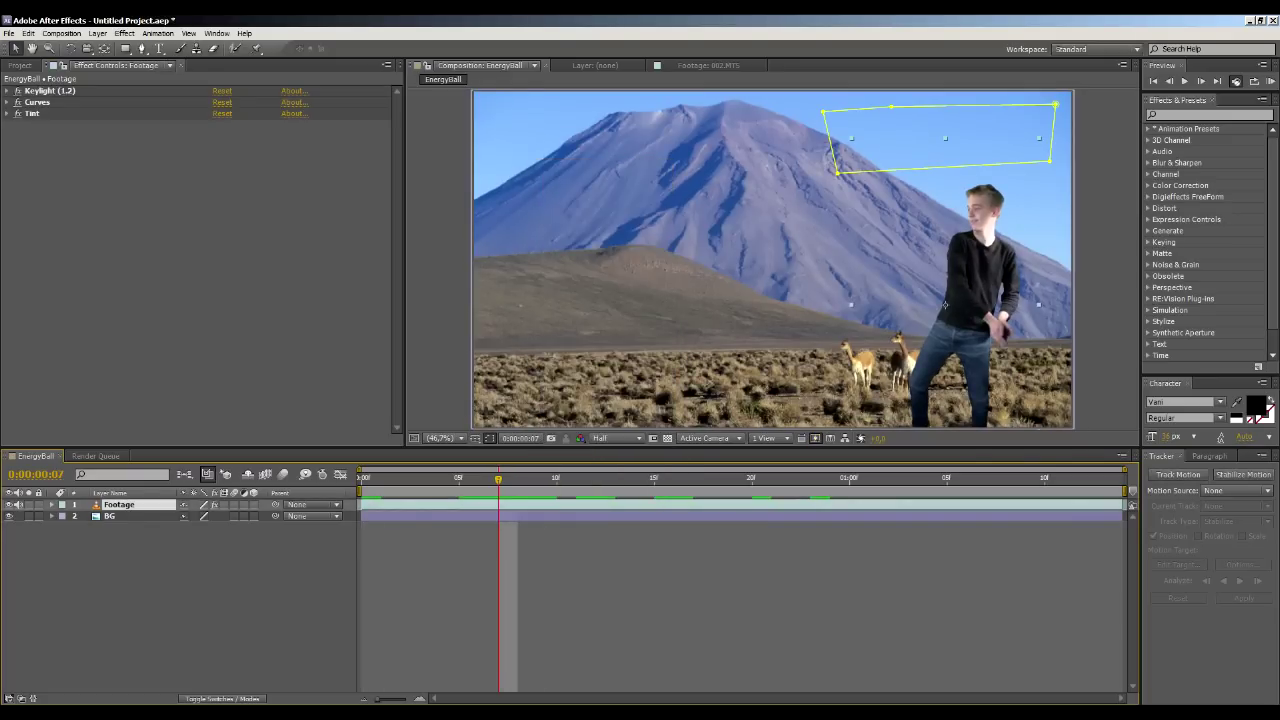
pyautogui.rightClick(535, 157)
pyautogui.moveTo(600, 218)
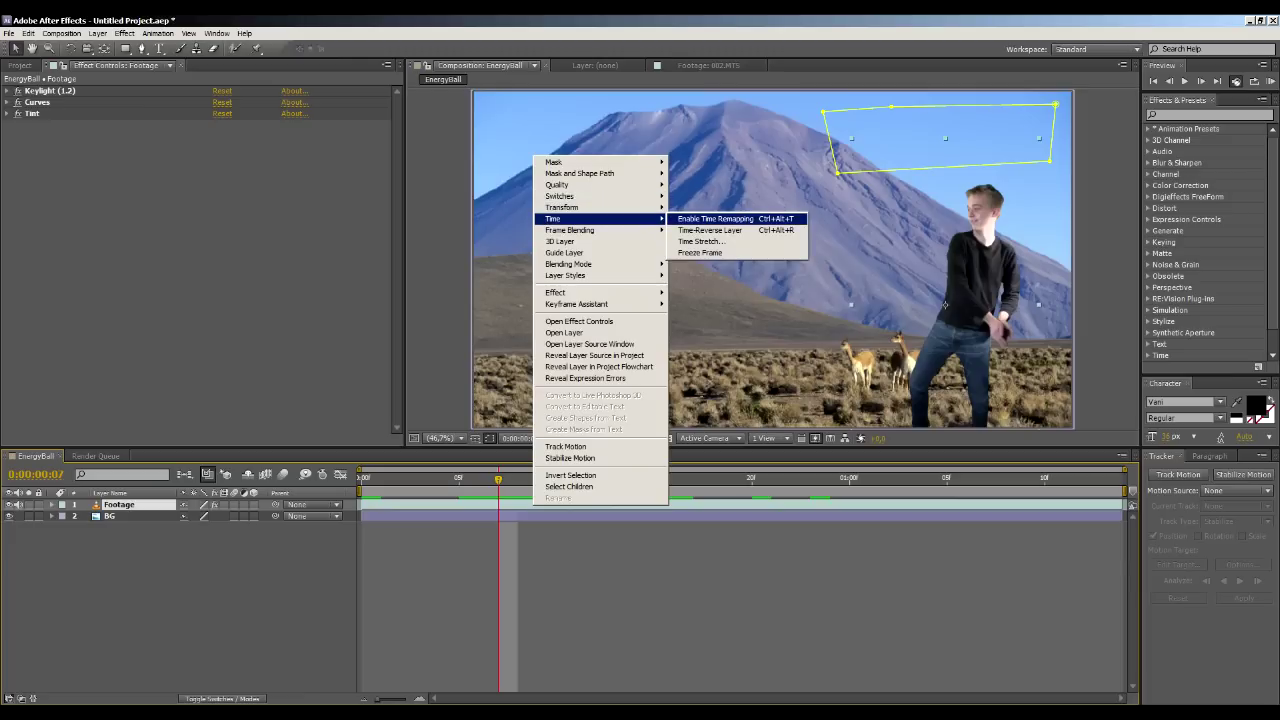
pyautogui.click(715, 218)
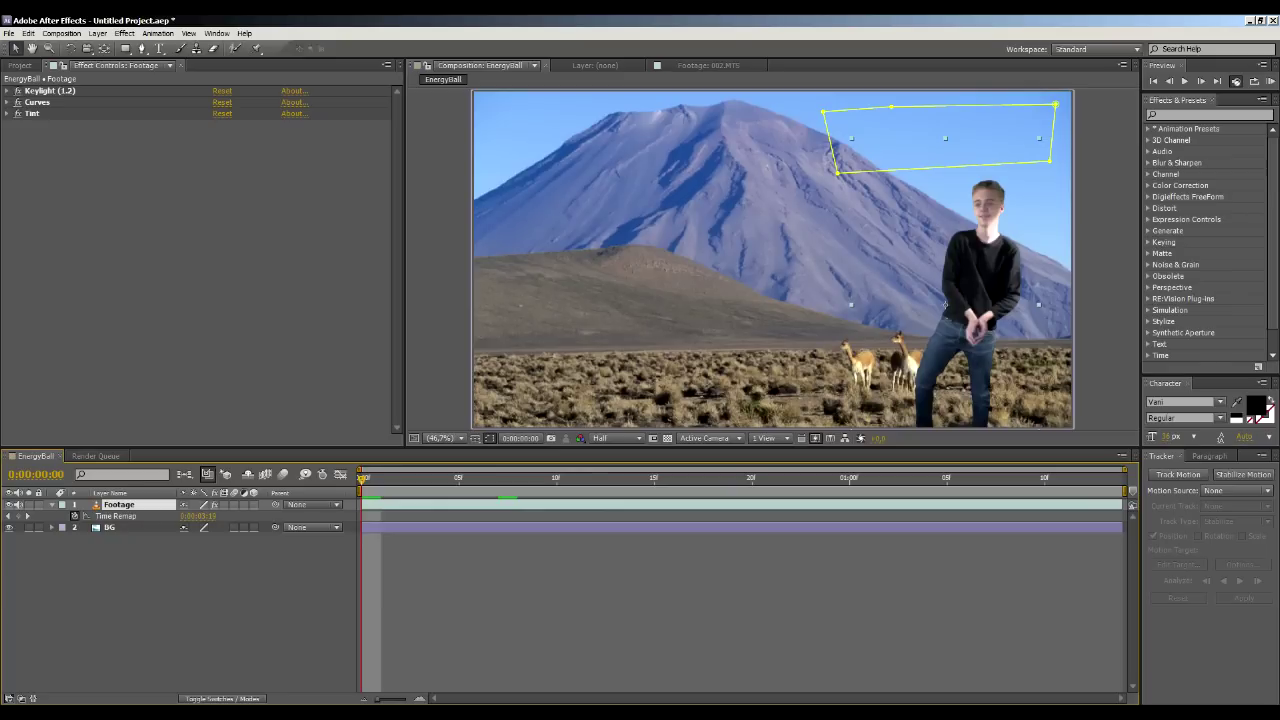
# Add Time Remap keyframes to the Footage layer at its first and last frames, at 0:00:00:10 and at 0:00:00:17.
pyautogui.click(18, 516)
pyautogui.press('End')
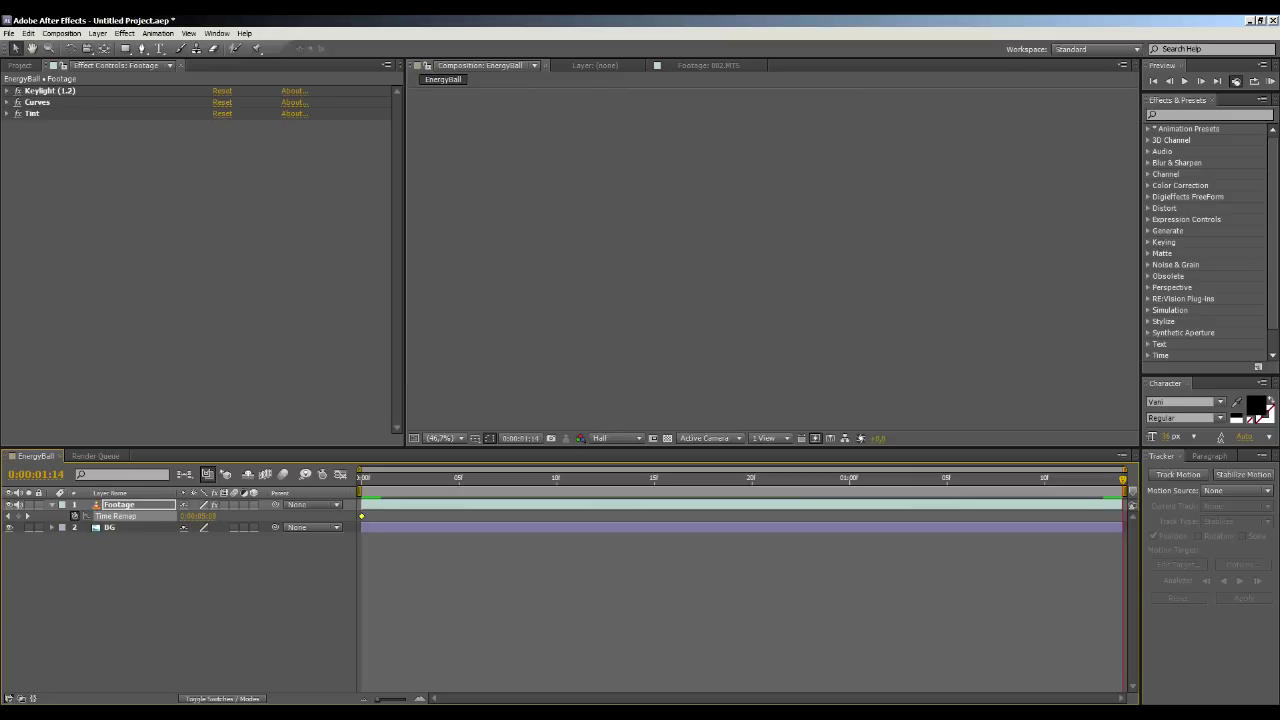
pyautogui.click(18, 516)
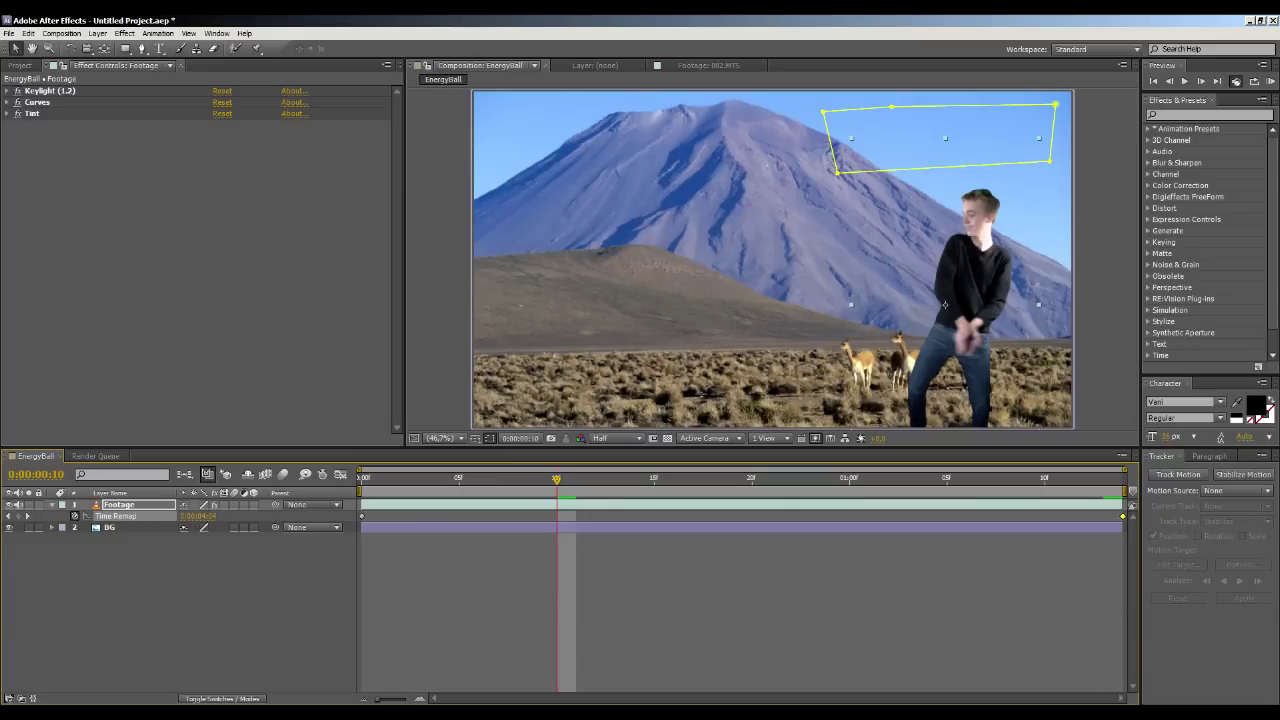
pyautogui.click(18, 516)
pyautogui.press('space')
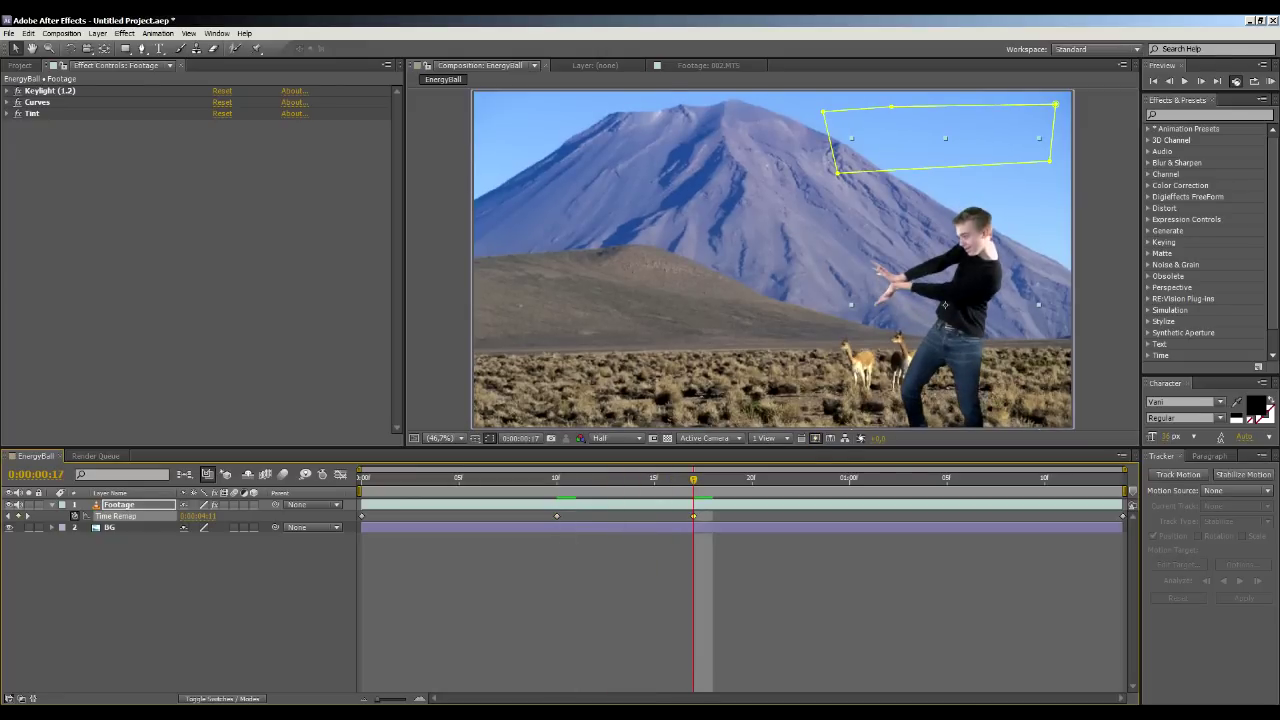
# Move the last two Time Remap keyframes six frames earlier, placing the first of them at 0:00:00:11.
pyautogui.moveTo(670, 510); pyautogui.dragTo(1128, 524)
pyautogui.hotkey('alt', 'Left')
pyautogui.hotkey('alt', 'Left')
pyautogui.hotkey('alt', 'Left')
pyautogui.hotkey('alt', 'Left')
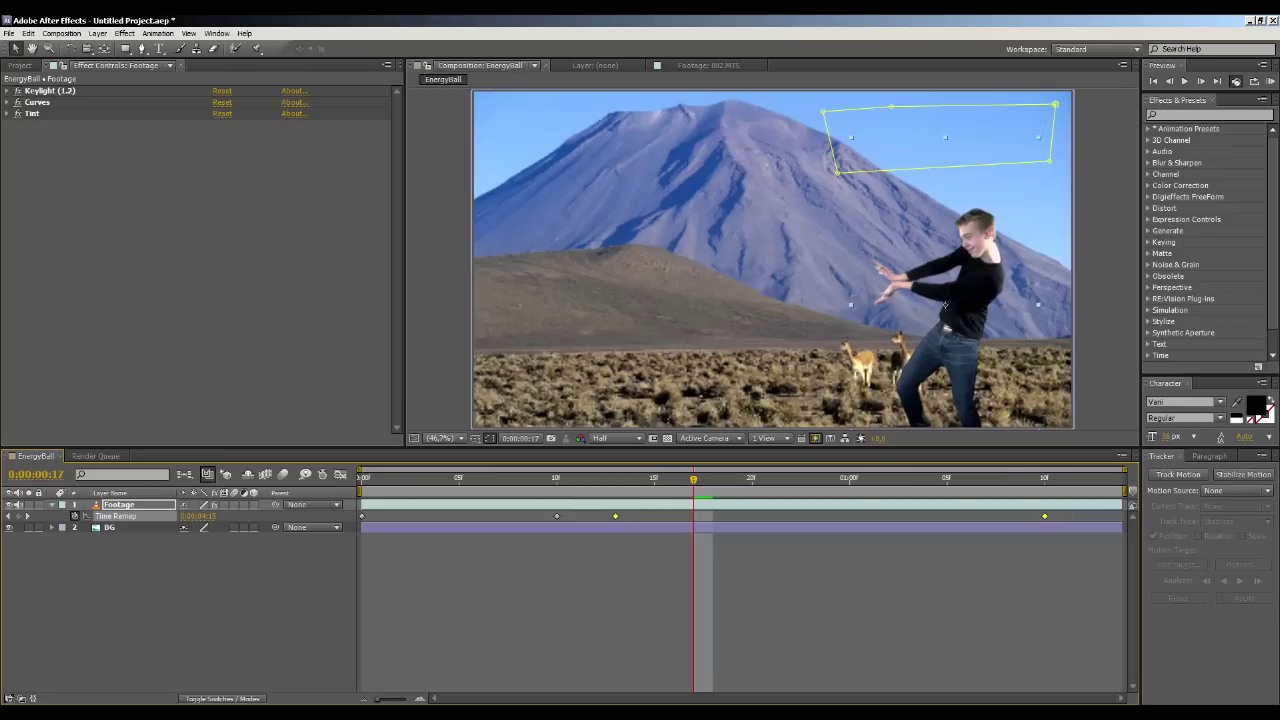
pyautogui.hotkey('alt', 'Left')
pyautogui.hotkey('alt', 'Left')
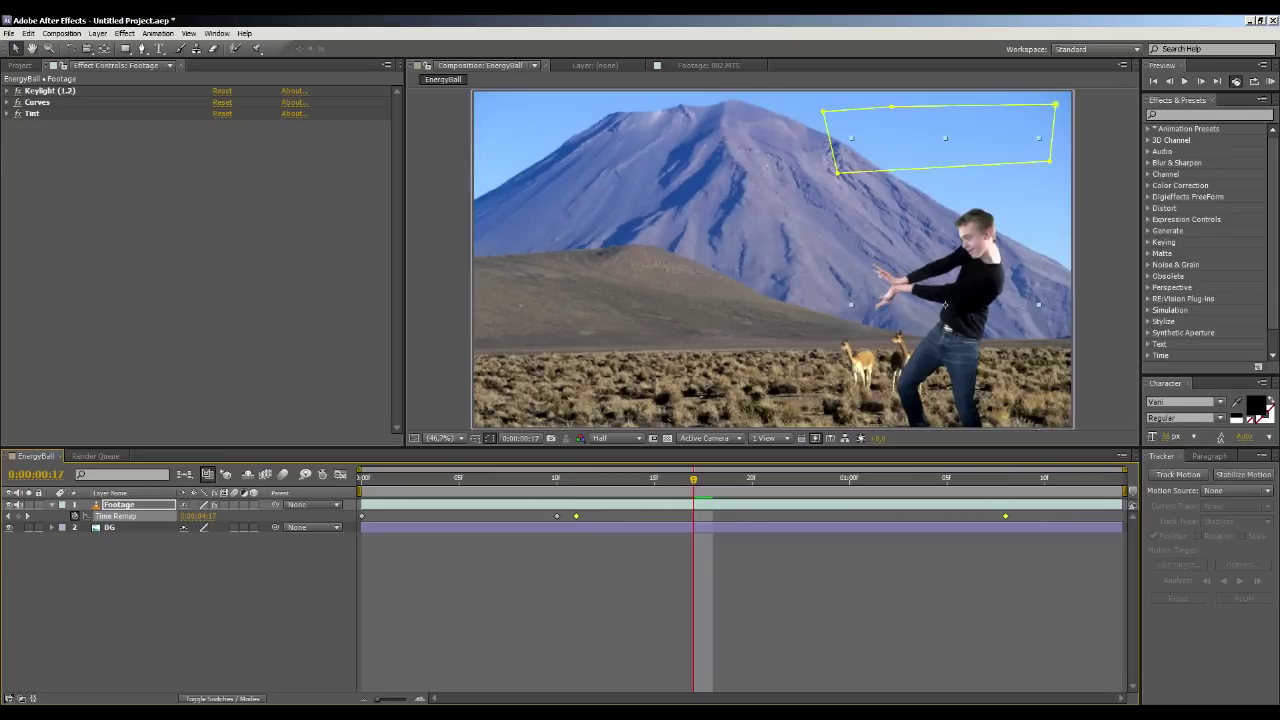
# Compare the poses at neighbouring Time Remap keyframes and shift the last two keyframes one frame later, the first to 0:00:00:12.
pyautogui.press('j')
pyautogui.press('j')
pyautogui.press('k')
pyautogui.press('j')
pyautogui.press('k')
pyautogui.press('j')
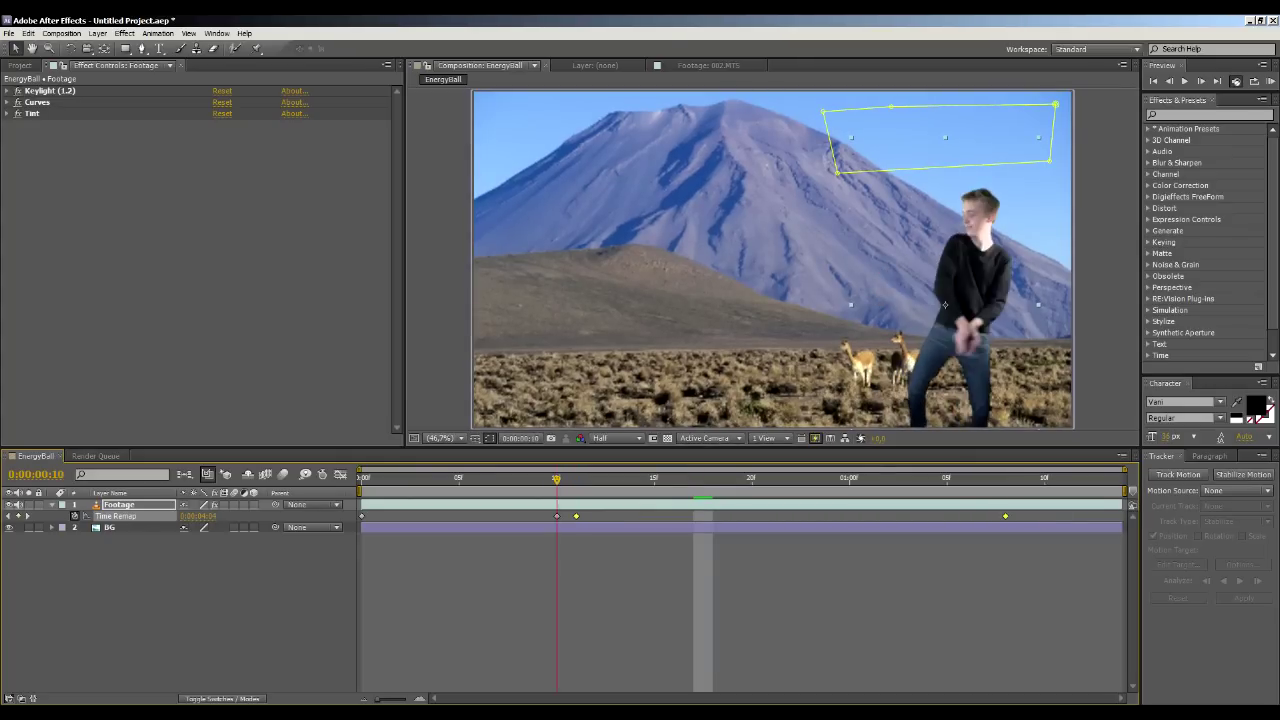
pyautogui.press('k')
pyautogui.hotkey('alt', 'Right')
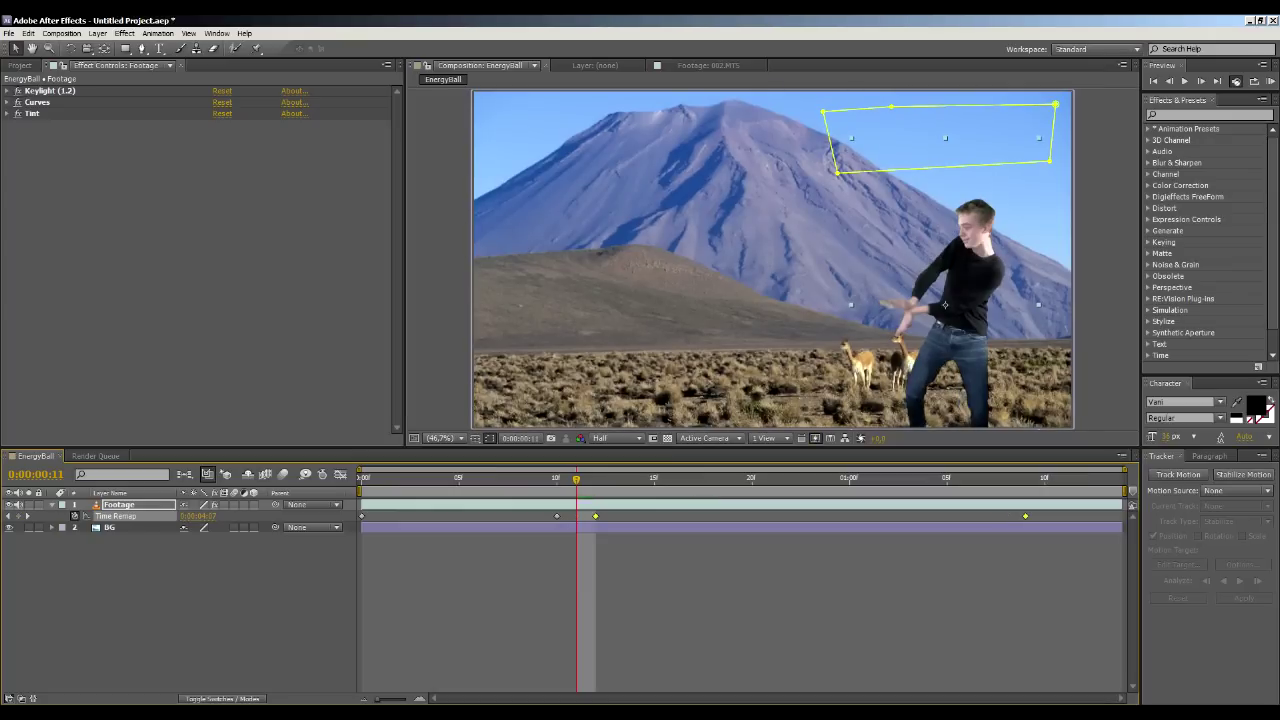
pyautogui.press('j')
pyautogui.press('k')
# Preview the retimed throw from the start and shift the last two Time Remap keyframes one more frame later, the first to 0:00:00:13.
pyautogui.moveTo(595, 479); pyautogui.dragTo(361, 479)
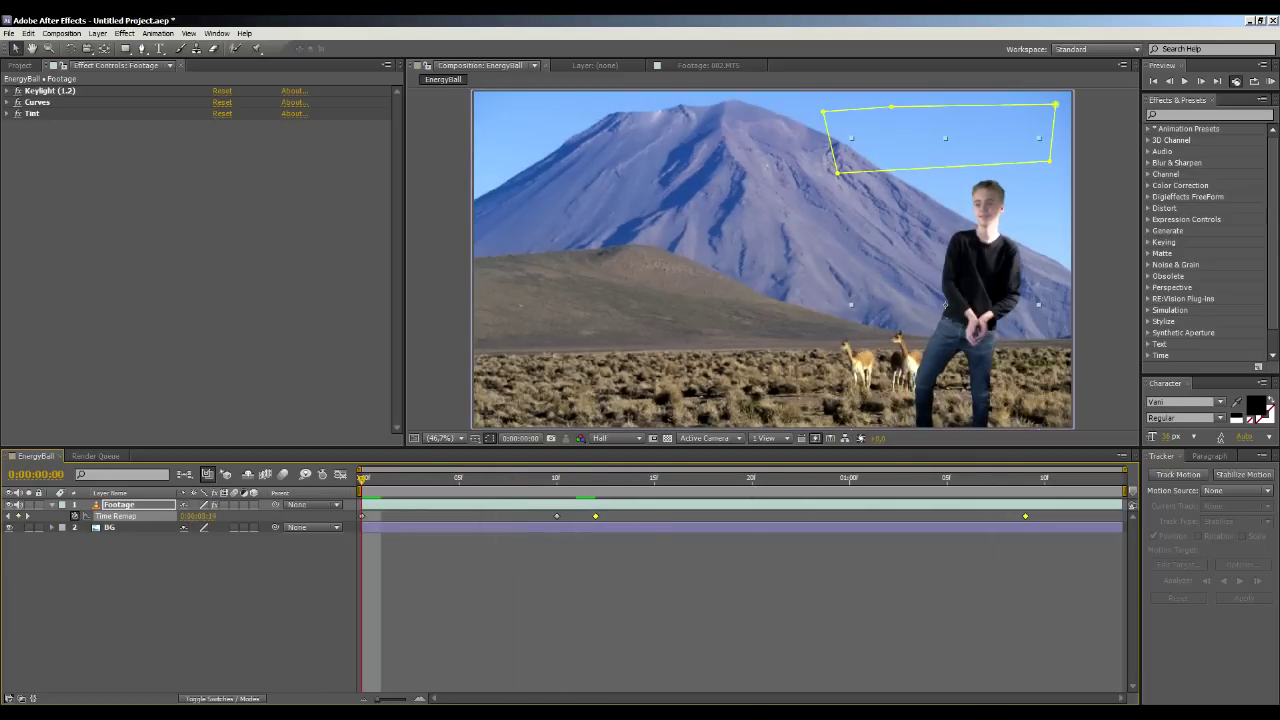
pyautogui.press('KP_0')
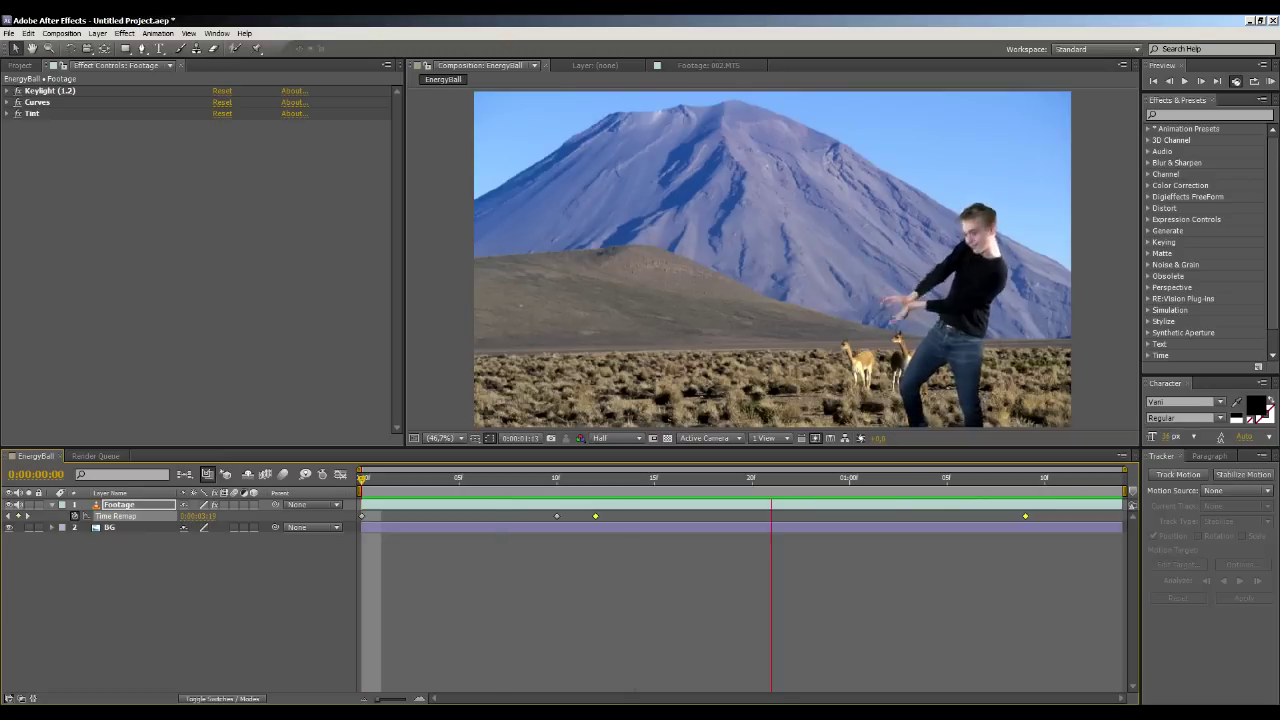
pyautogui.press('space')
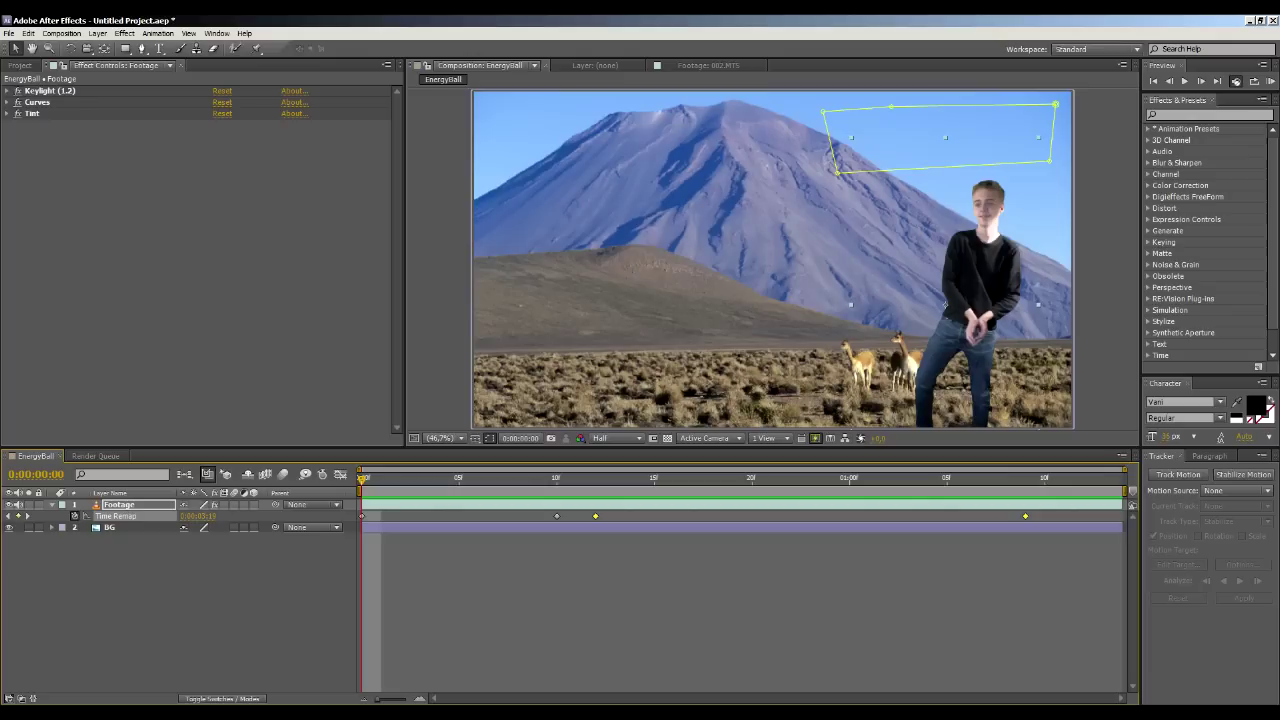
pyautogui.press('space')
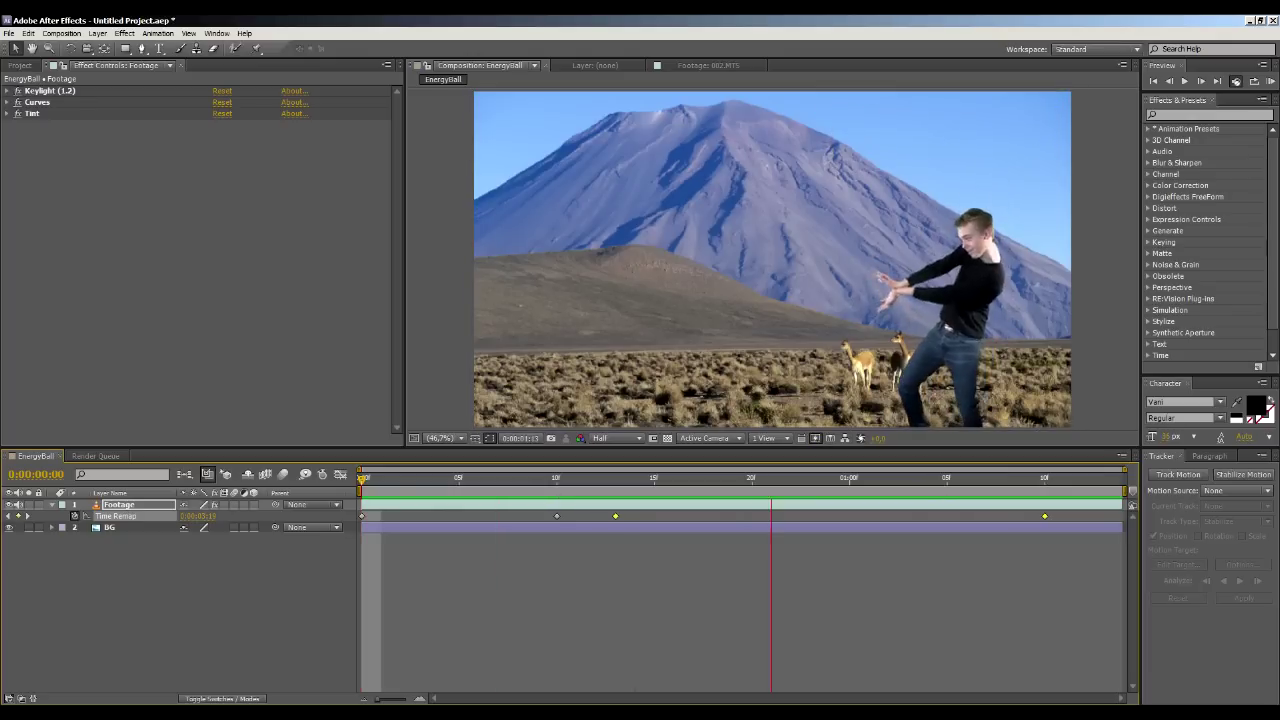
pyautogui.press('space')
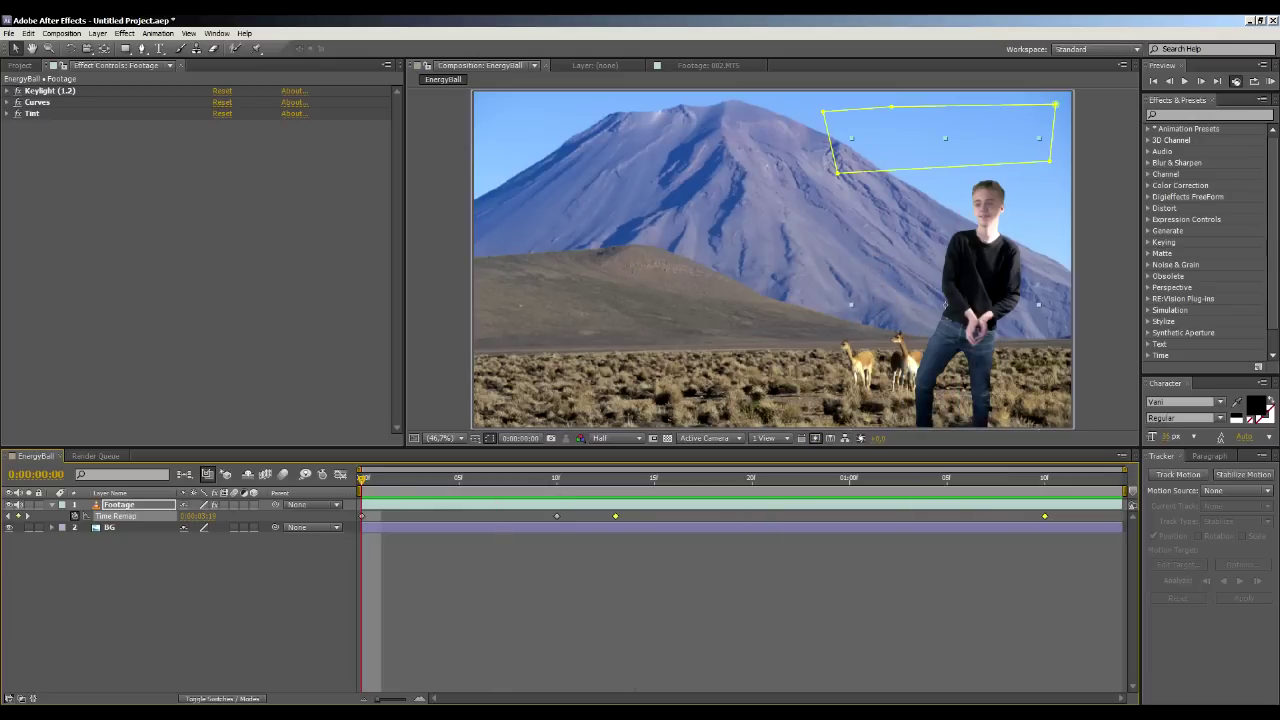
pyautogui.press('space')
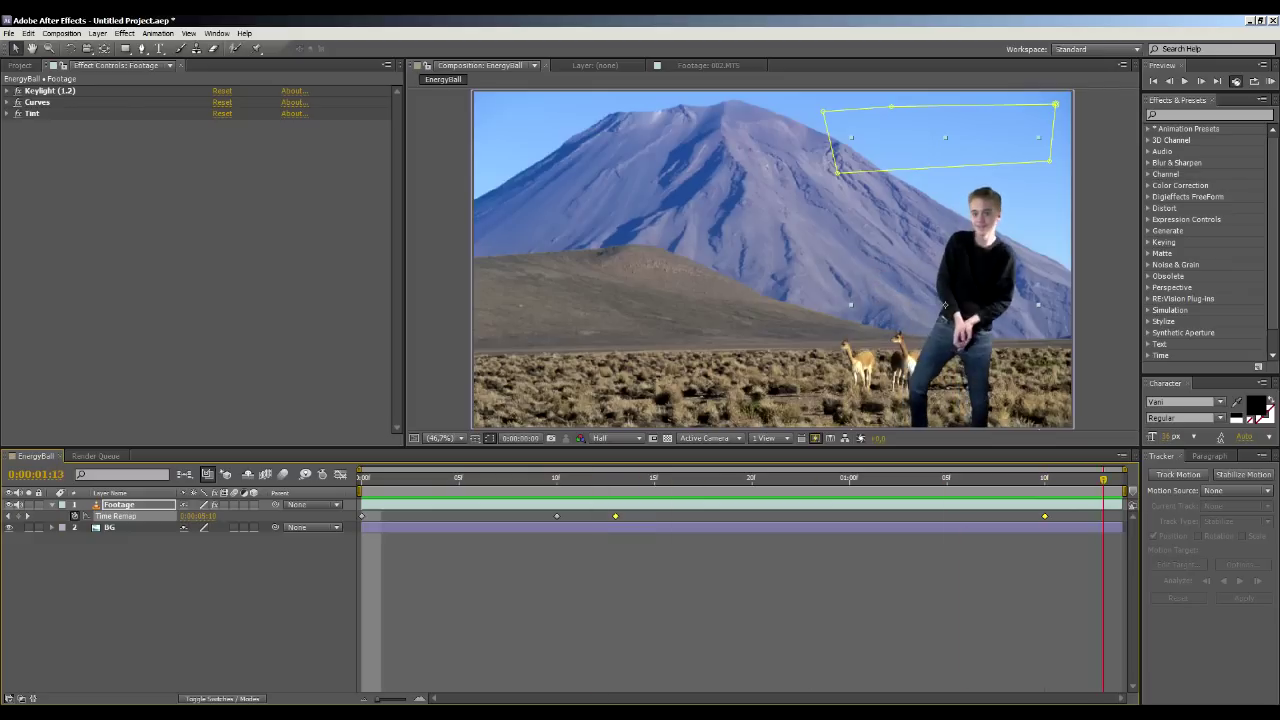
# Go to 0:00:00:13, deselect the Footage layer and start a new comp-sized solid named Ball.
pyautogui.moveTo(498, 478); pyautogui.dragTo(615, 478)
pyautogui.press('F2')
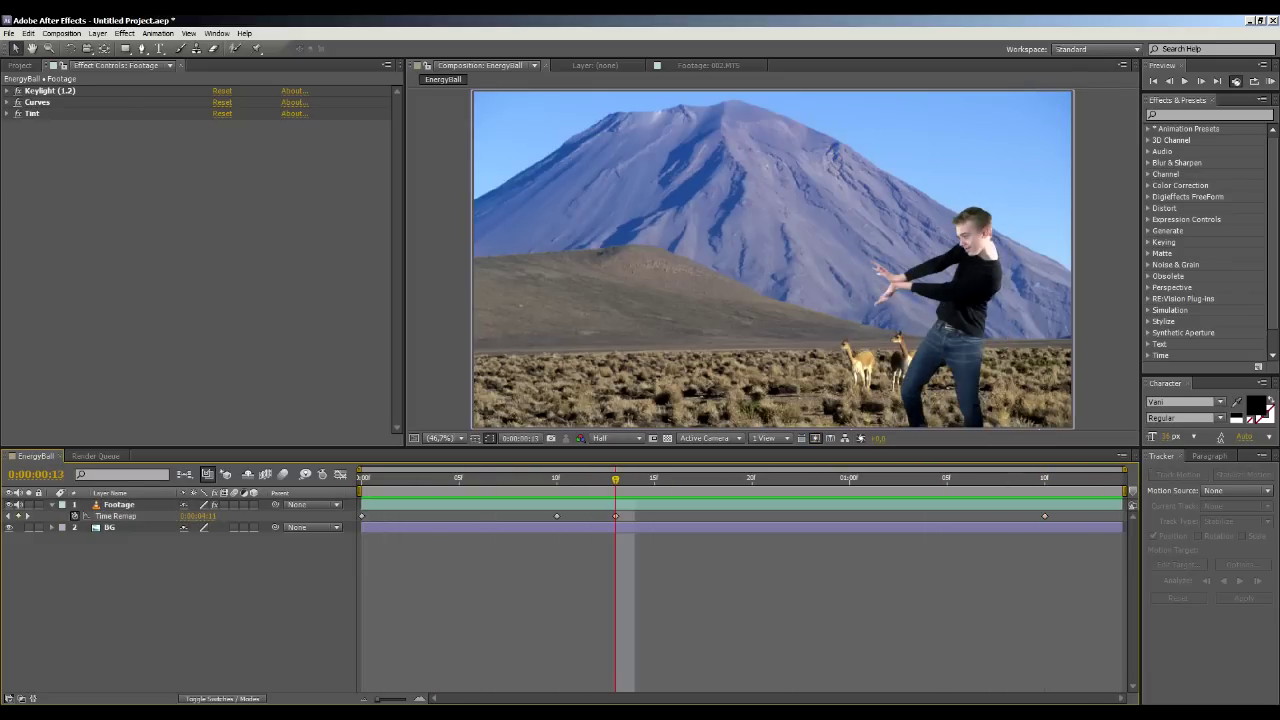
pyautogui.rightClick(182, 566)
pyautogui.moveTo(290, 571)
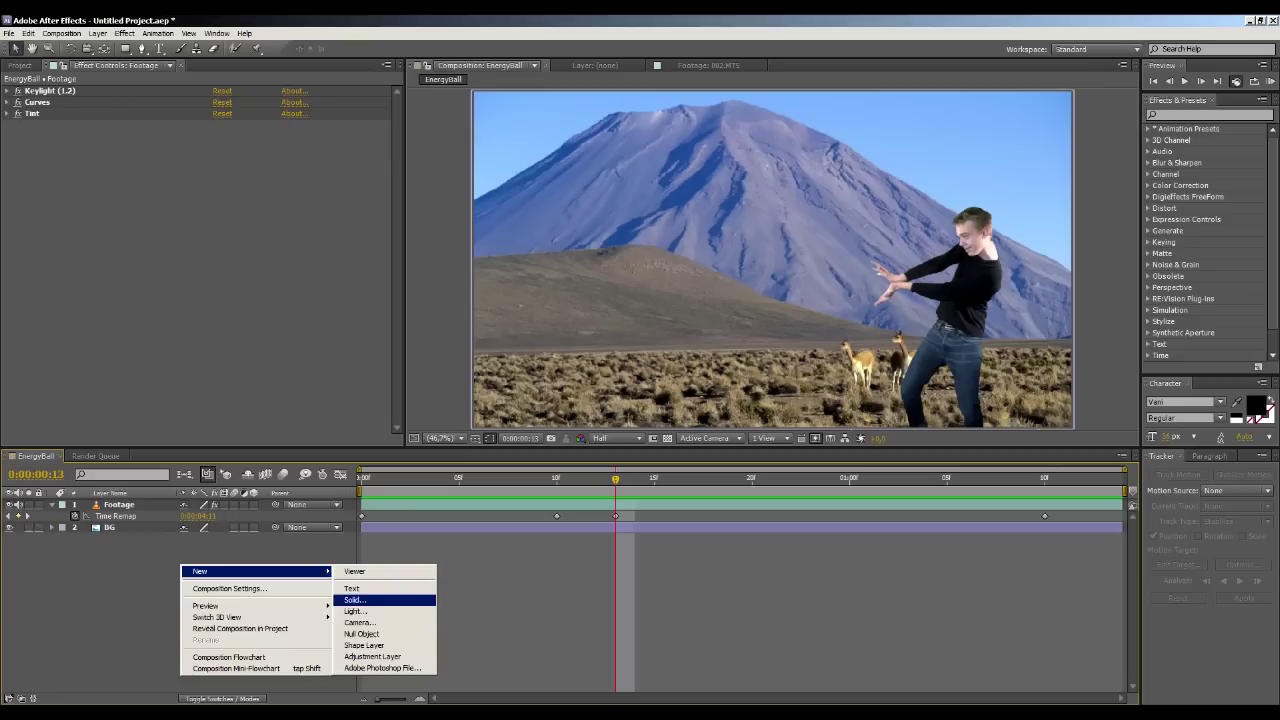
pyautogui.rightClick(129, 567)
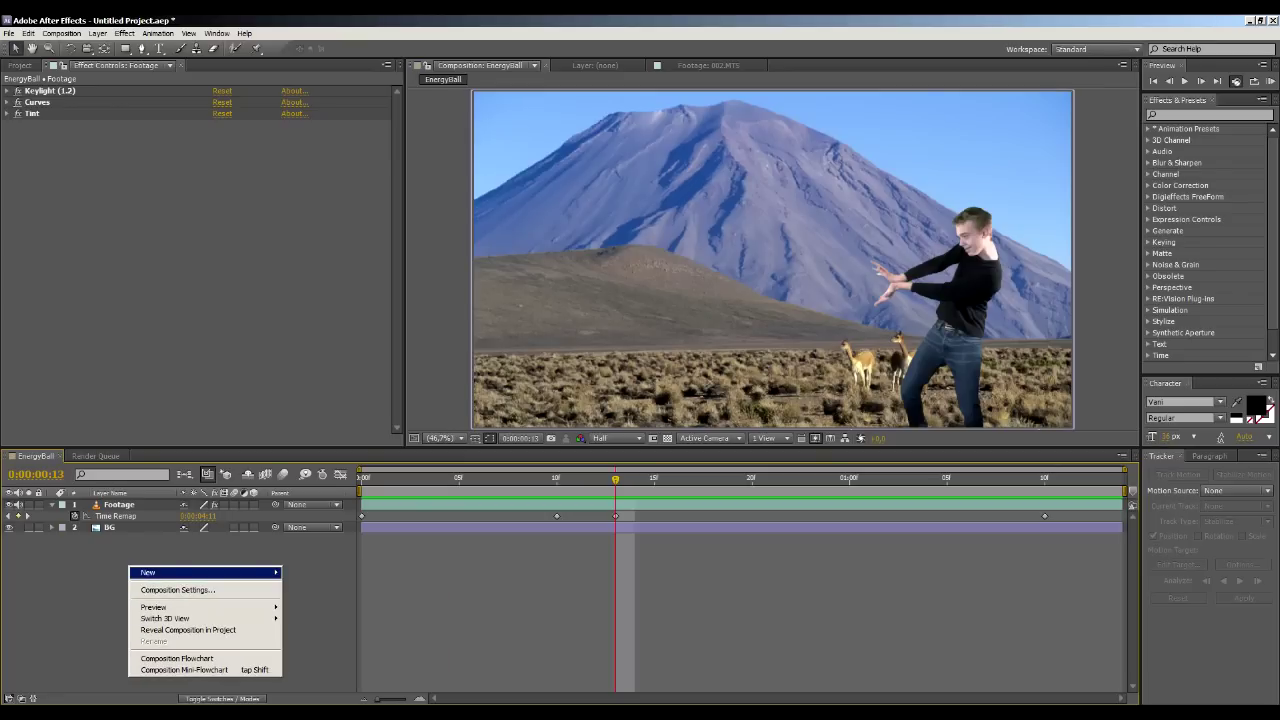
pyautogui.moveTo(240, 572)
pyautogui.click(302, 601)
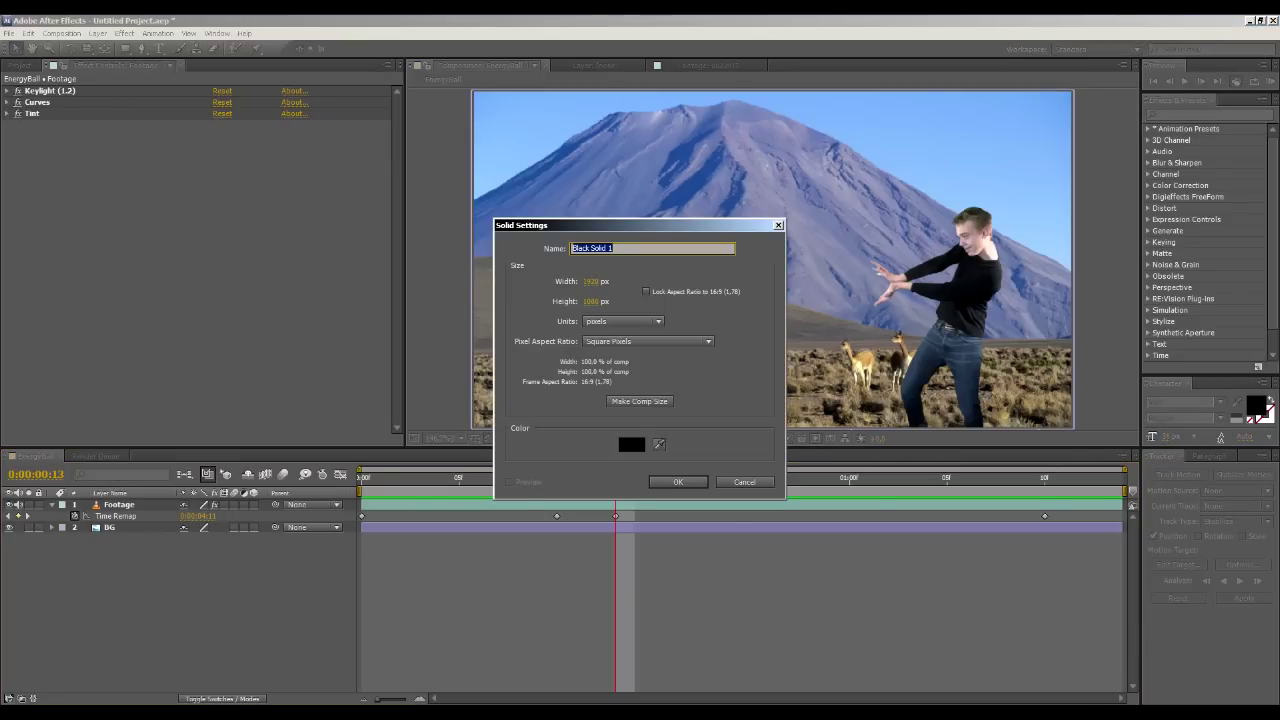
pyautogui.press('BackSpace')
pyautogui.write('Ball')
# Set the Ball solid's color to dark orange BA7600 and create the solid.
pyautogui.click(631, 444)
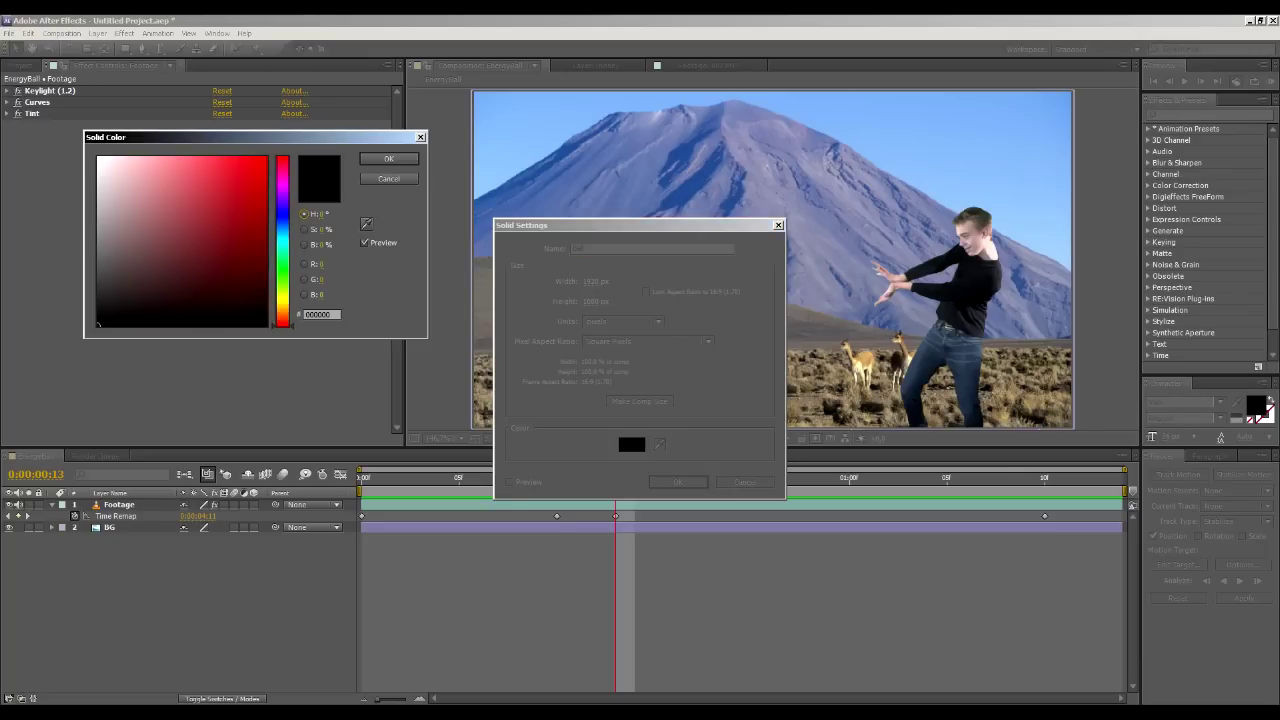
pyautogui.moveTo(282, 200); pyautogui.dragTo(282, 296)
pyautogui.click(263, 194)
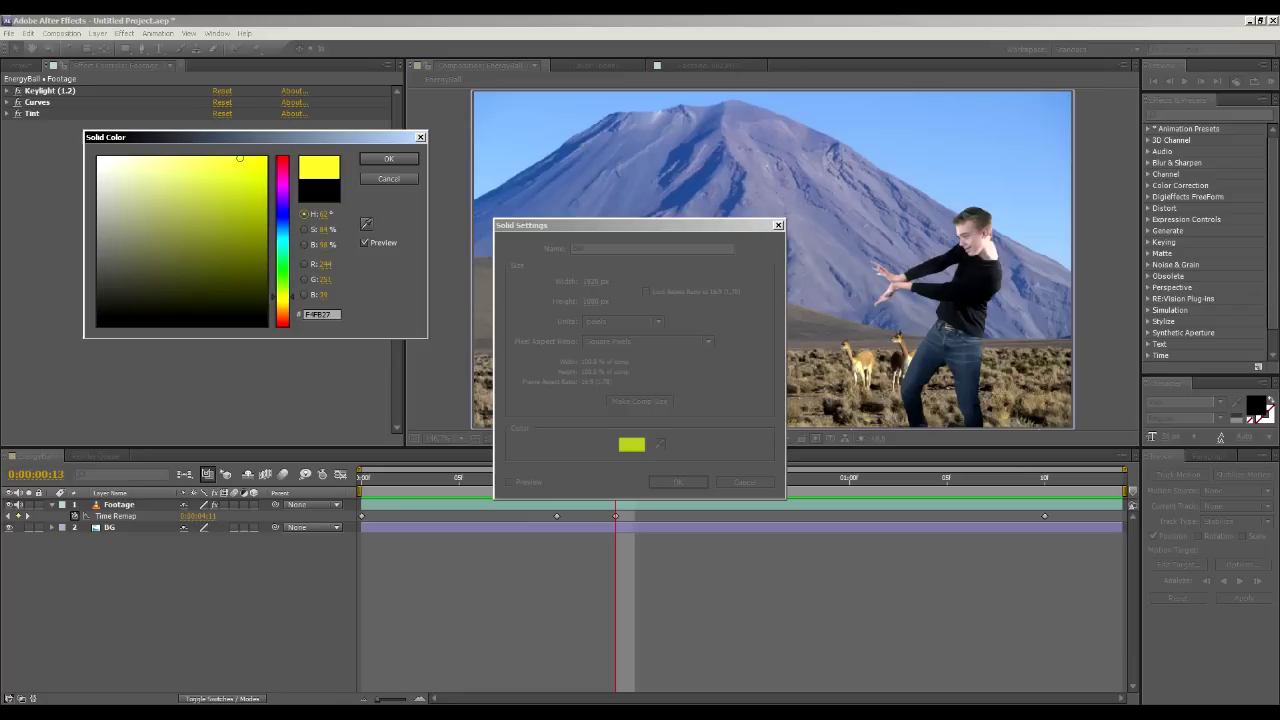
pyautogui.moveTo(282, 296); pyautogui.dragTo(282, 308)
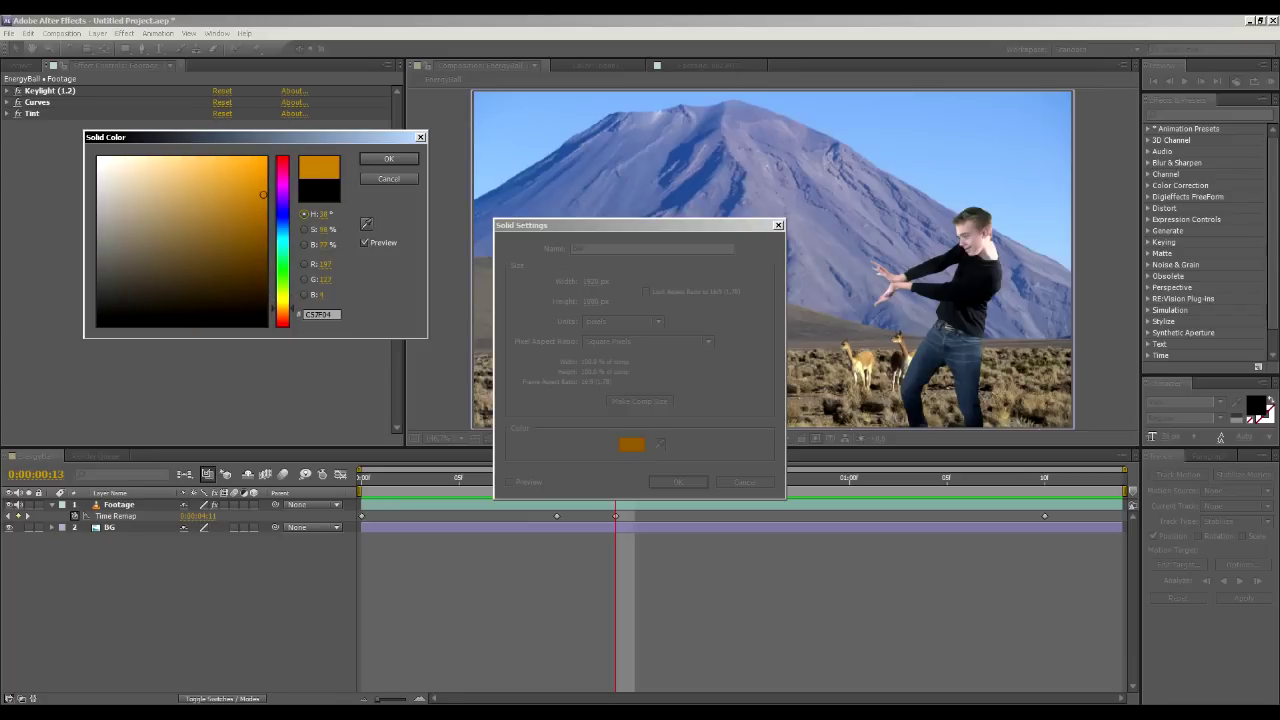
pyautogui.moveTo(256, 184); pyautogui.dragTo(265, 202)
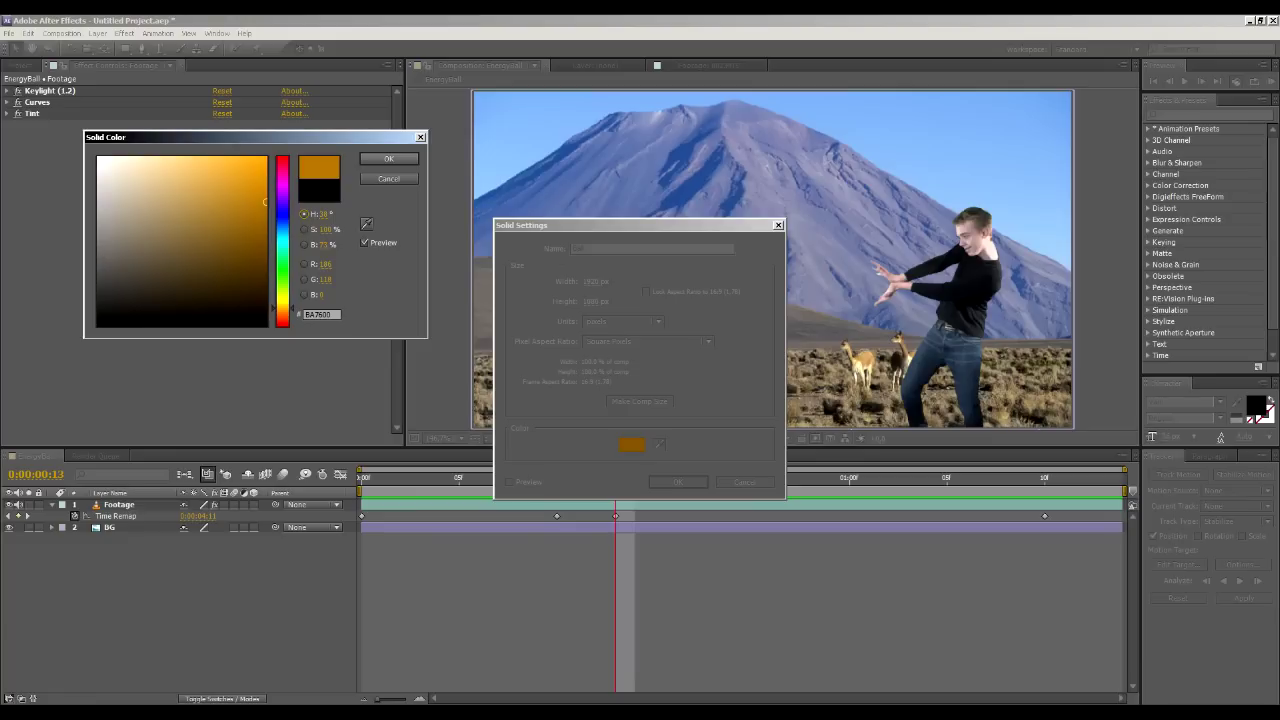
pyautogui.press('Return')
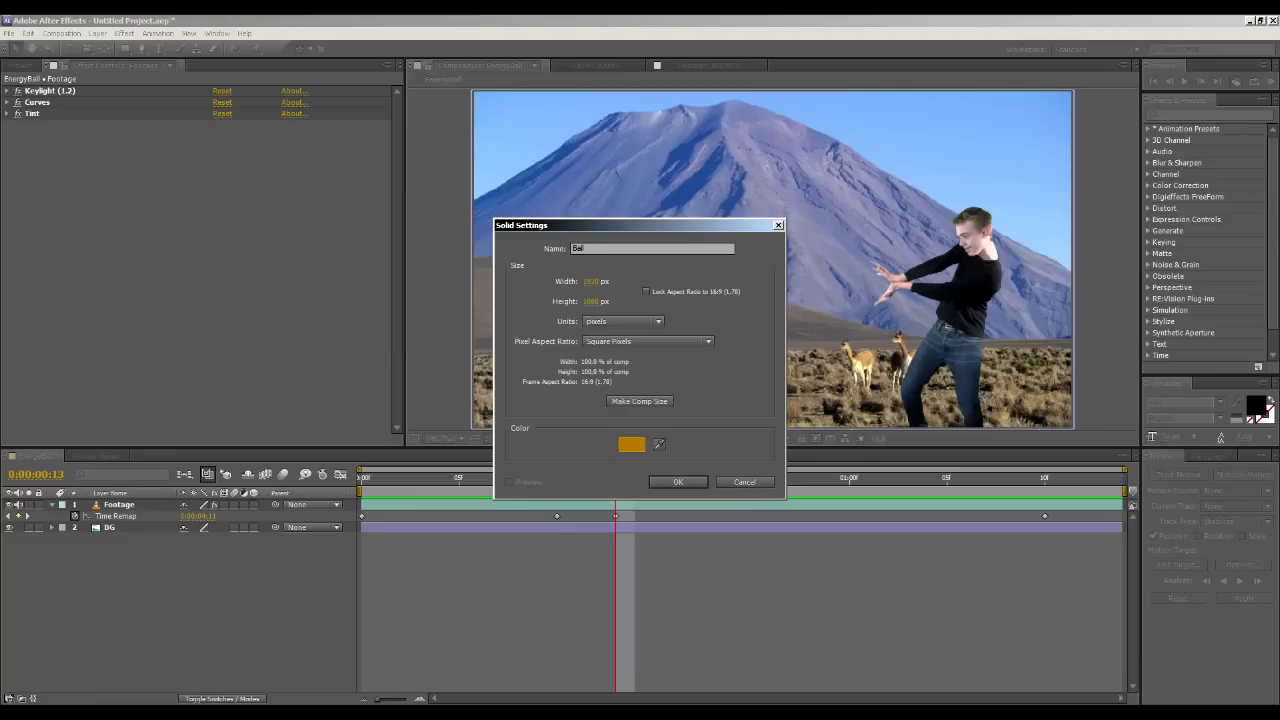
pyautogui.press('Return')
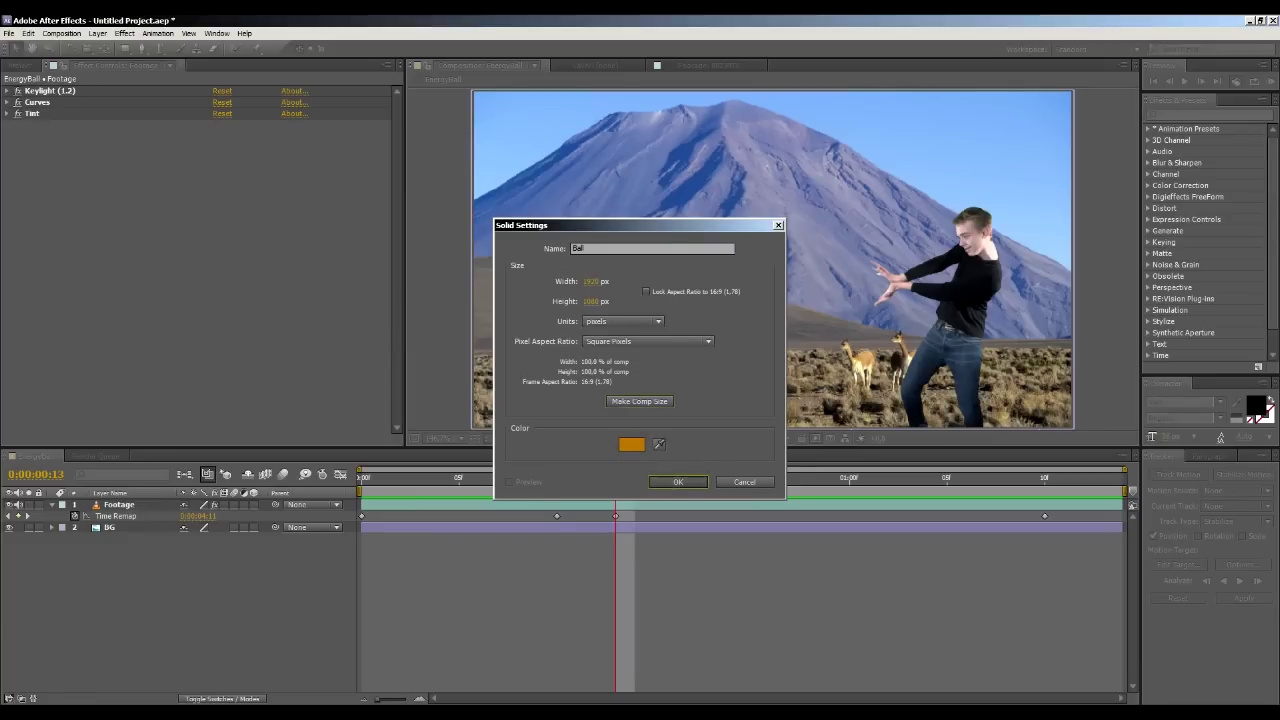
# At 0:00:00:09, draw a circular mask on the Ball solid with the Ellipse Tool, near the mountain's foot beside the man.
pyautogui.moveTo(615, 479); pyautogui.dragTo(537, 479)
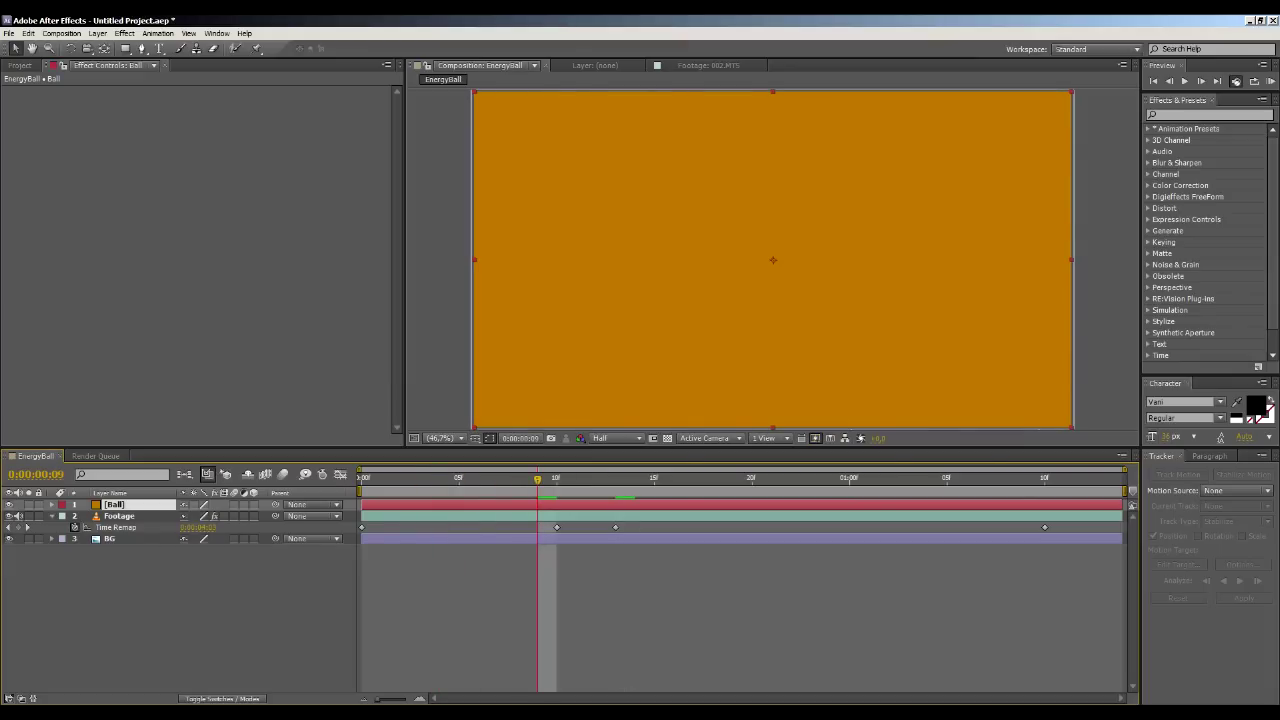
pyautogui.press('q')
pyautogui.click(125, 48)
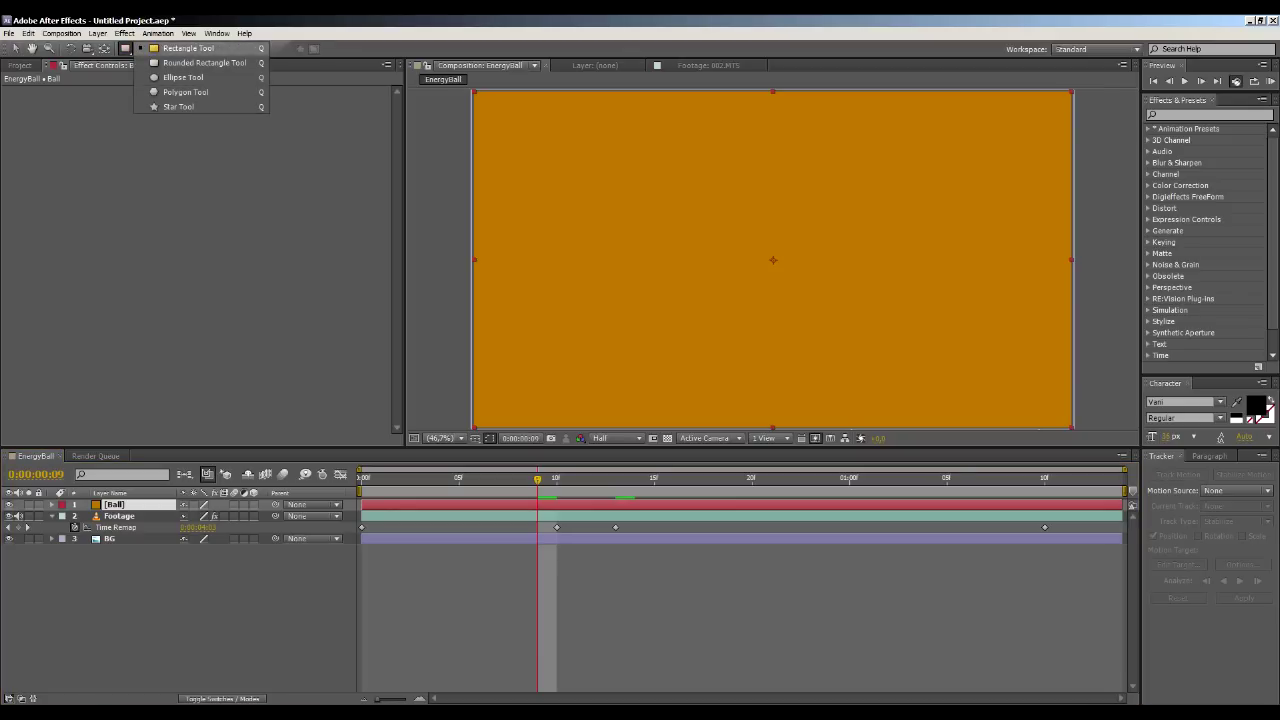
pyautogui.click(183, 77)
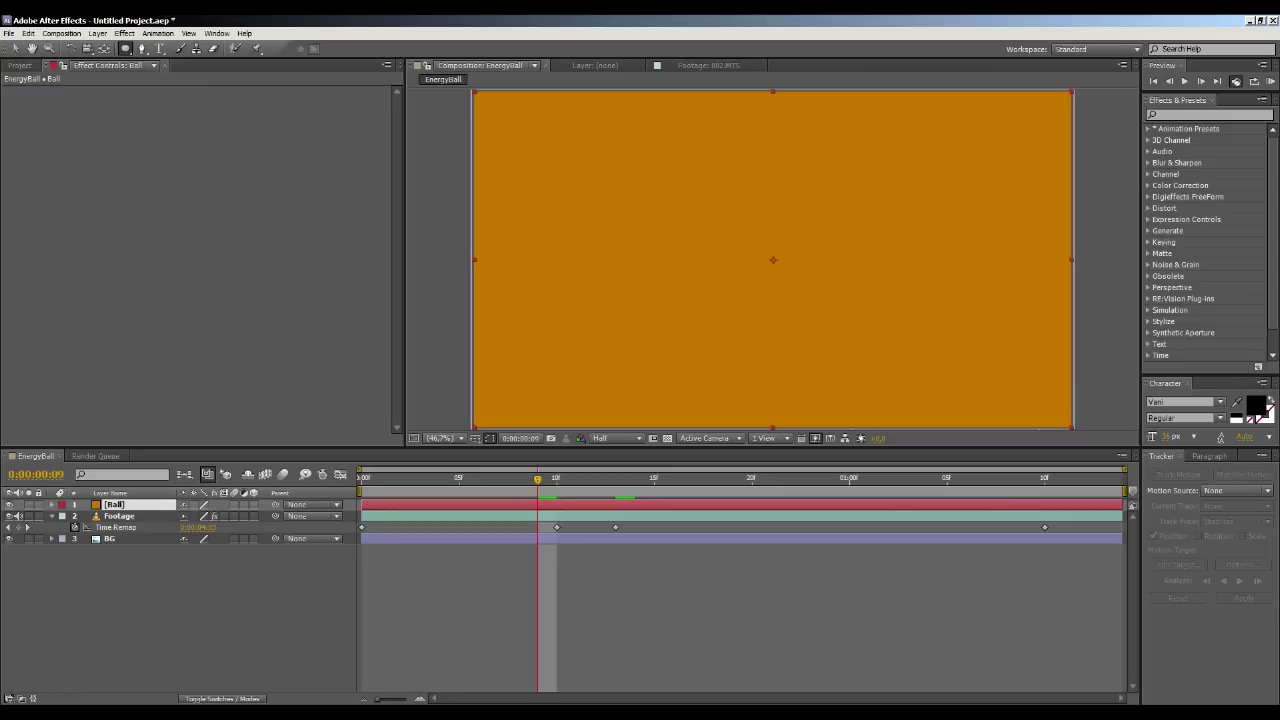
pyautogui.moveTo(752, 240); pyautogui.dragTo(946, 391)
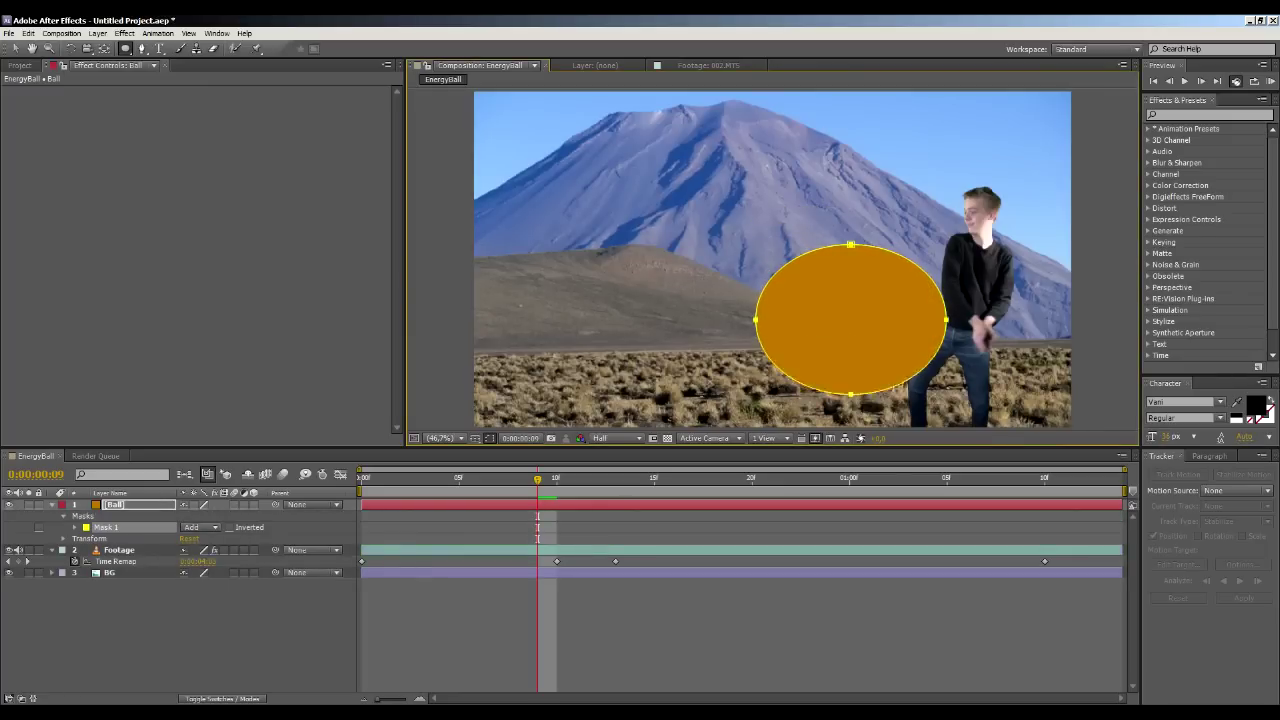
pyautogui.hotkey('ctrl', 'z')
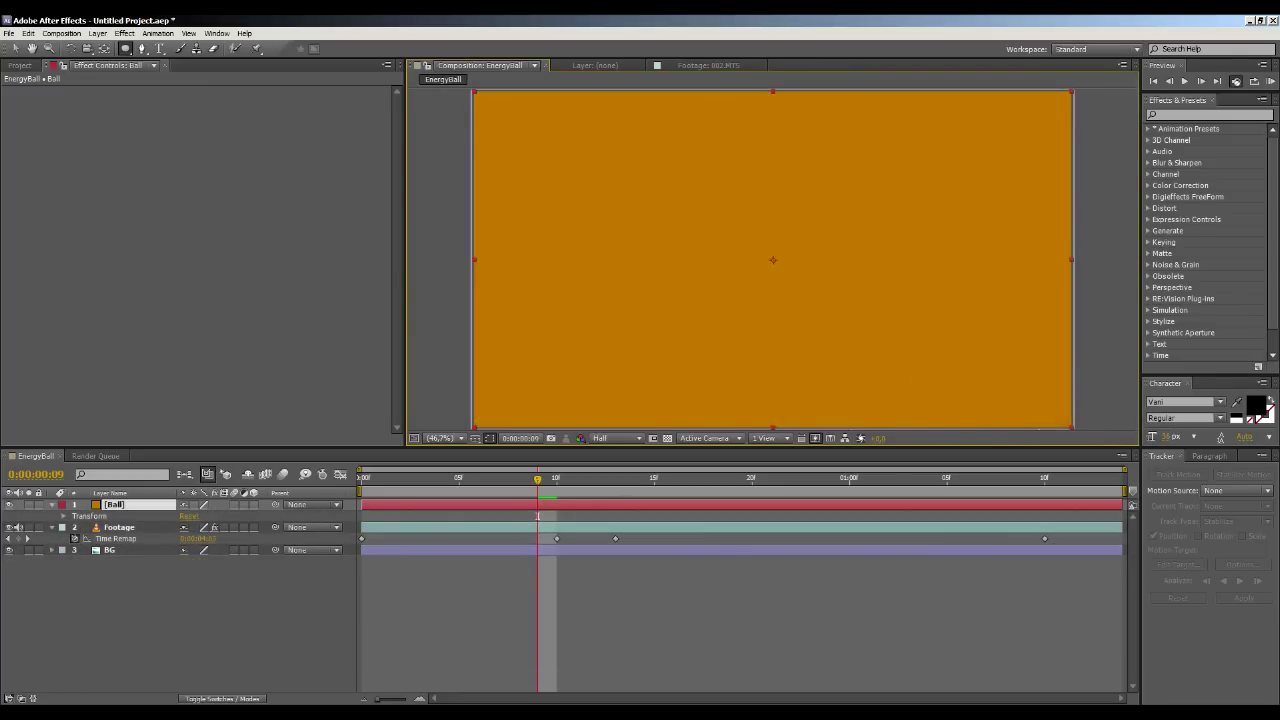
pyautogui.moveTo(734, 234); pyautogui.dragTo(836, 337)
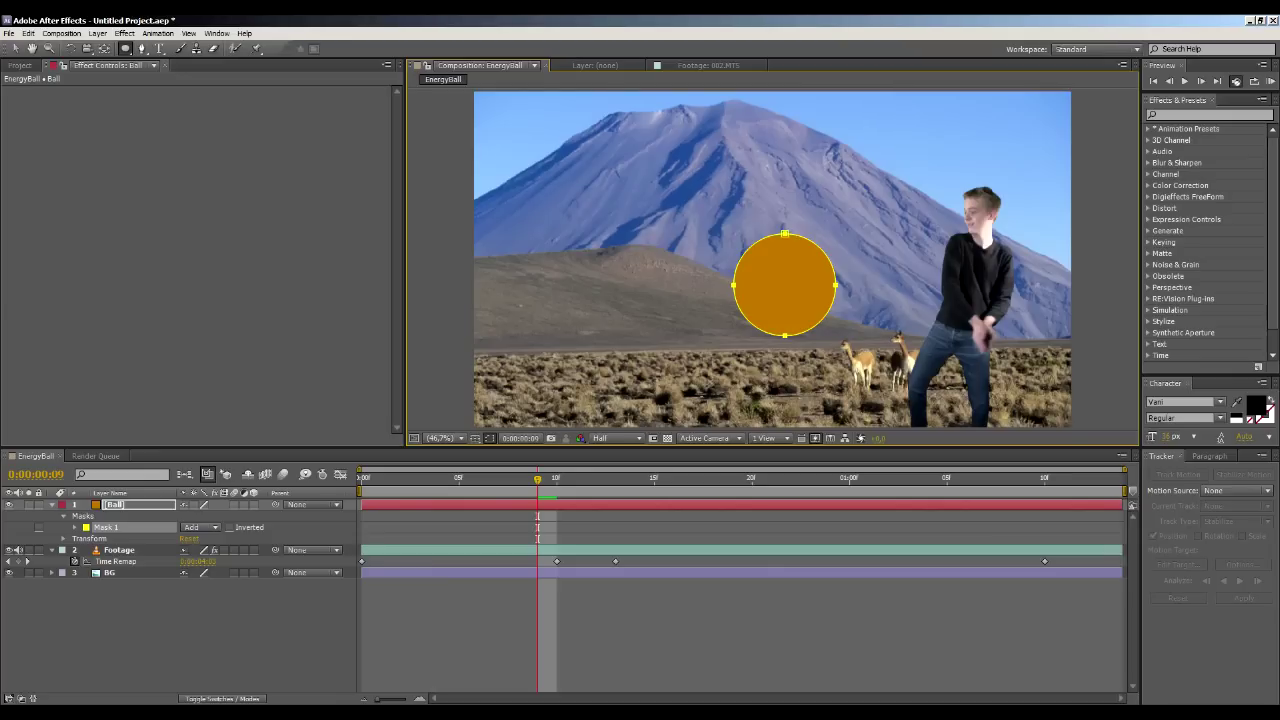
# Duplicate the Ball layer and show all mask properties of the lower copy.
pyautogui.press('v')
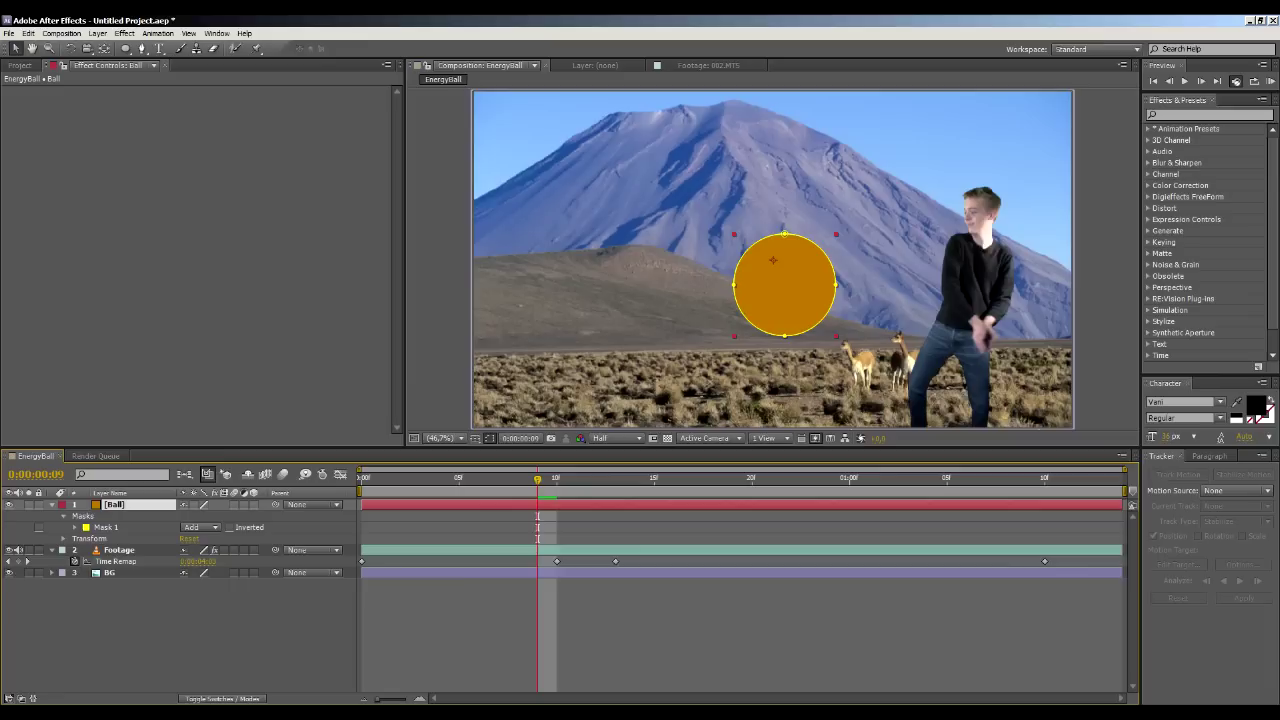
pyautogui.hotkey('ctrl', 'd')
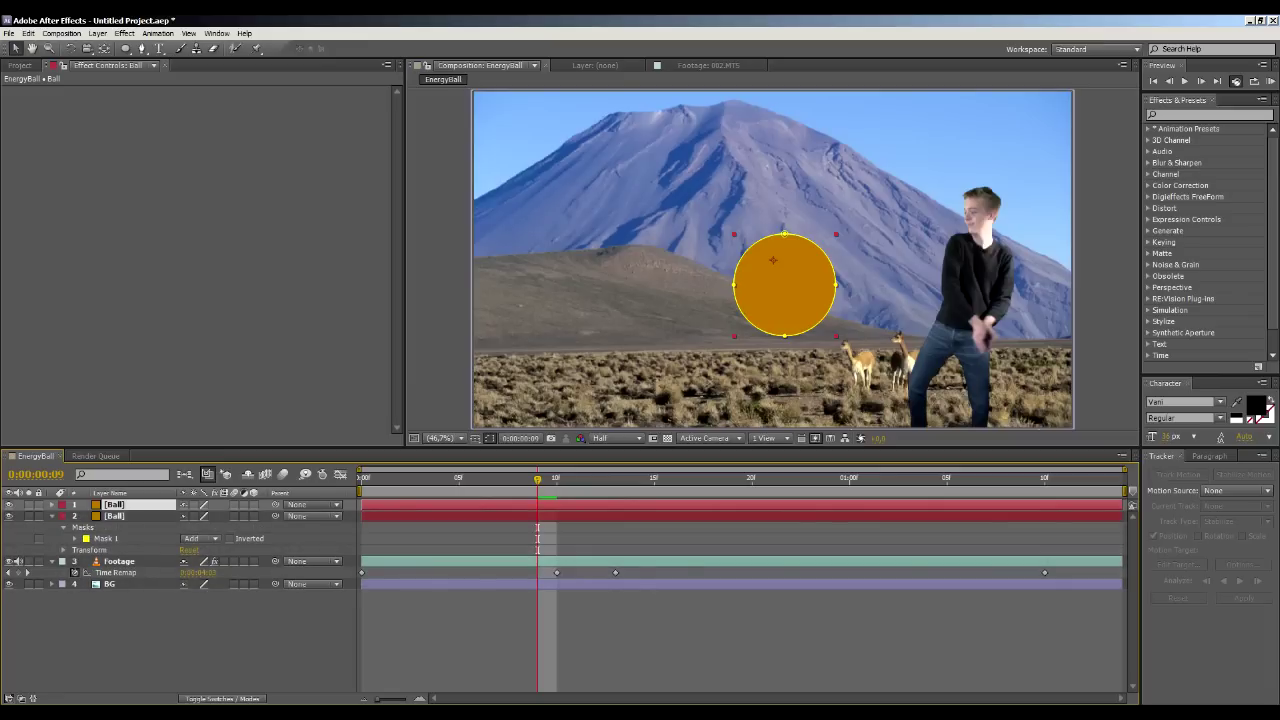
pyautogui.click(114, 516)
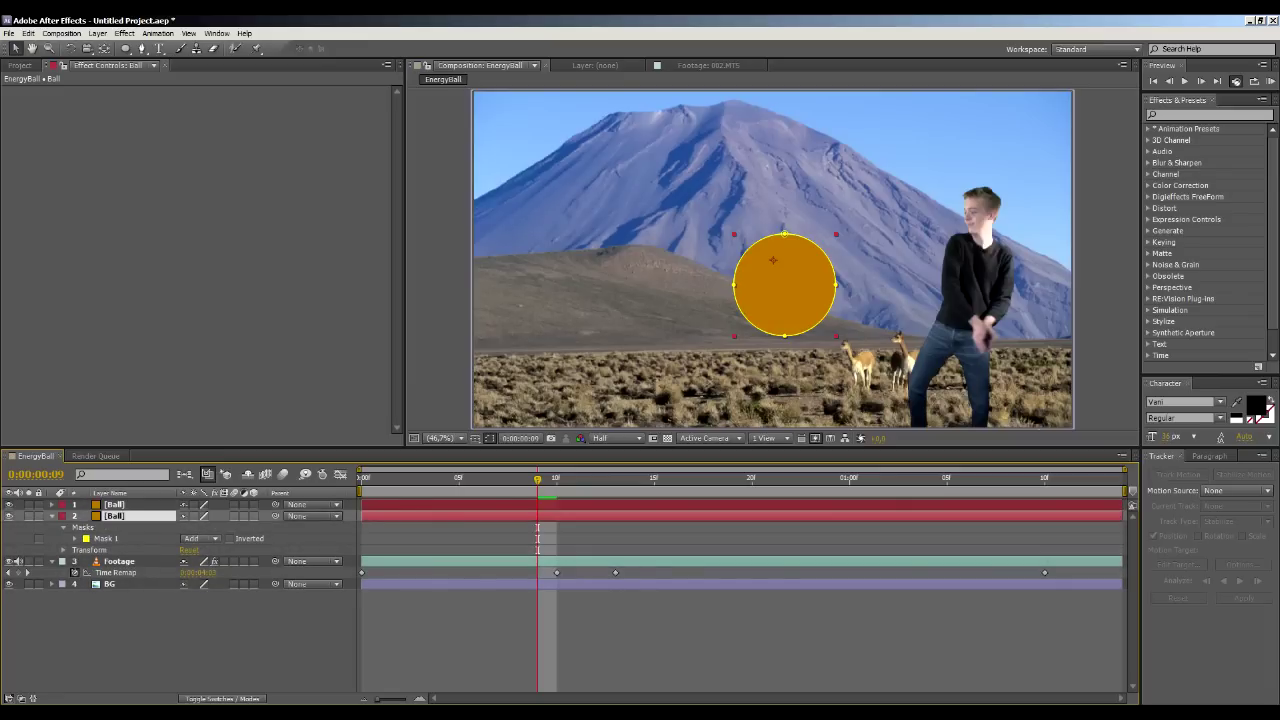
pyautogui.press('m')
pyautogui.press('m')
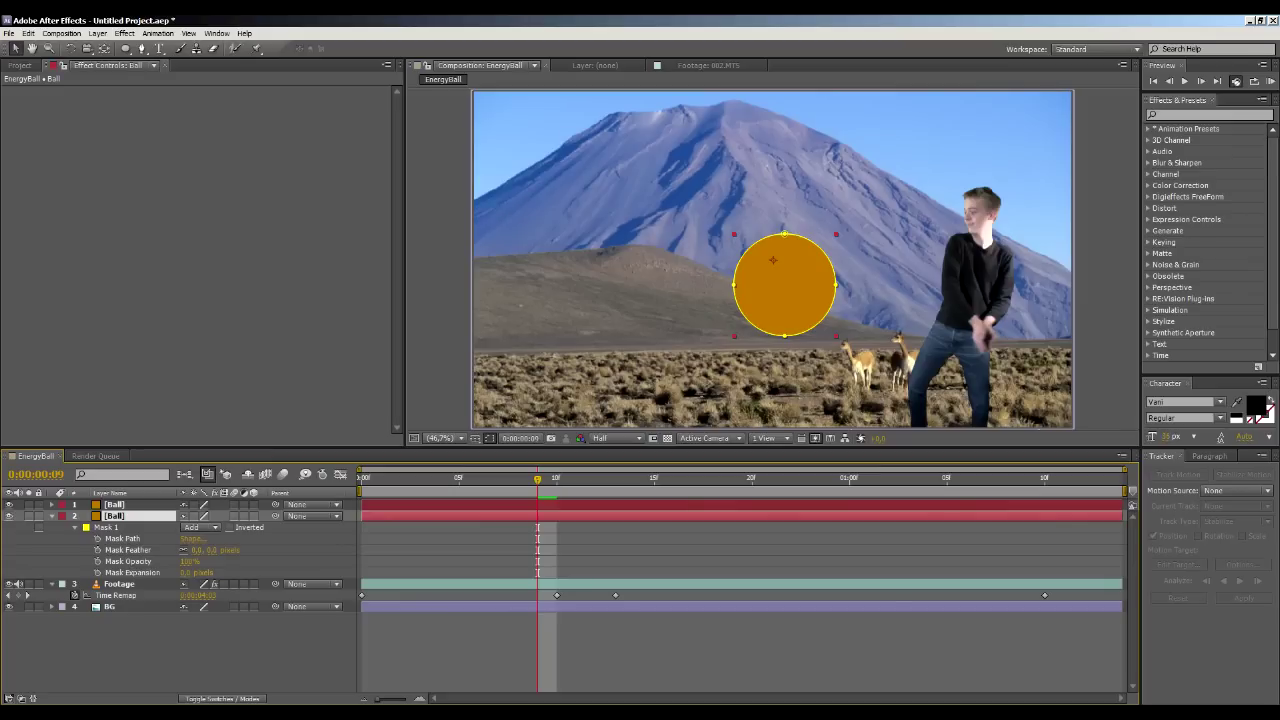
# Try a Mask Feather of about 277 pixels on the lower Ball layer and undo it.
pyautogui.moveTo(197, 550); pyautogui.dragTo(397, 550)
pyautogui.moveTo(610, 550); pyautogui.dragTo(535, 550)
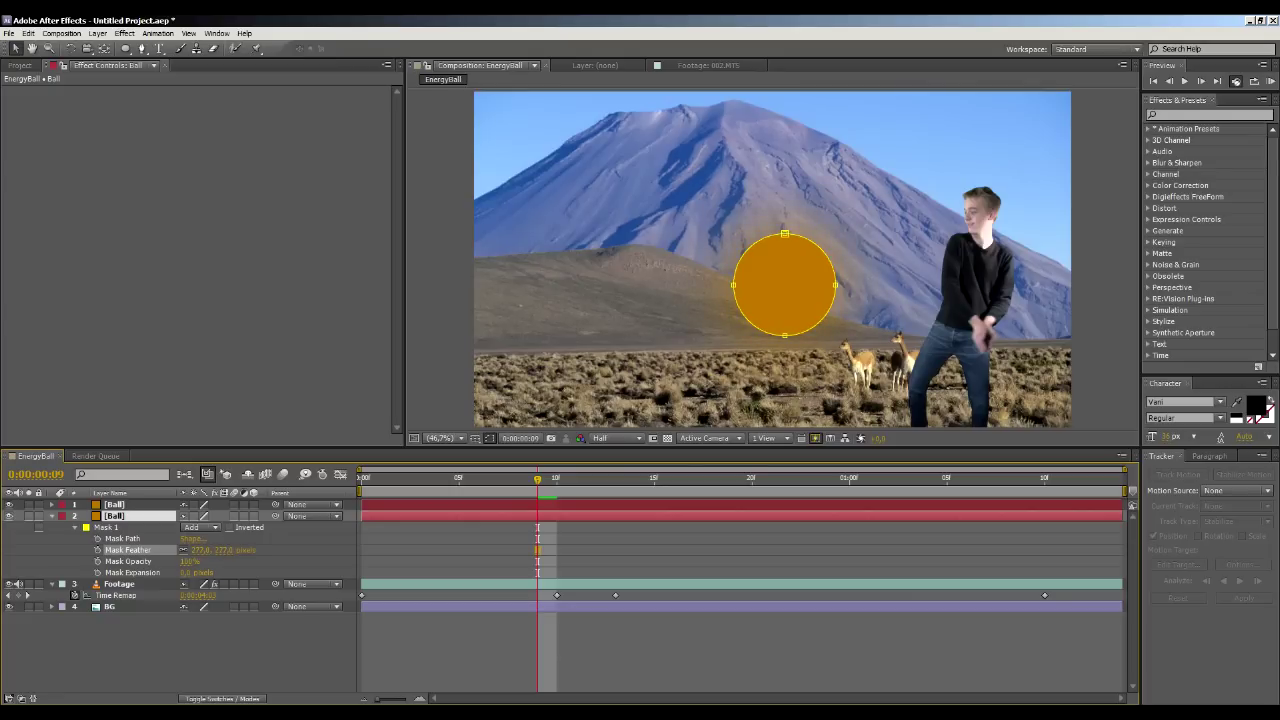
pyautogui.click(106, 527)
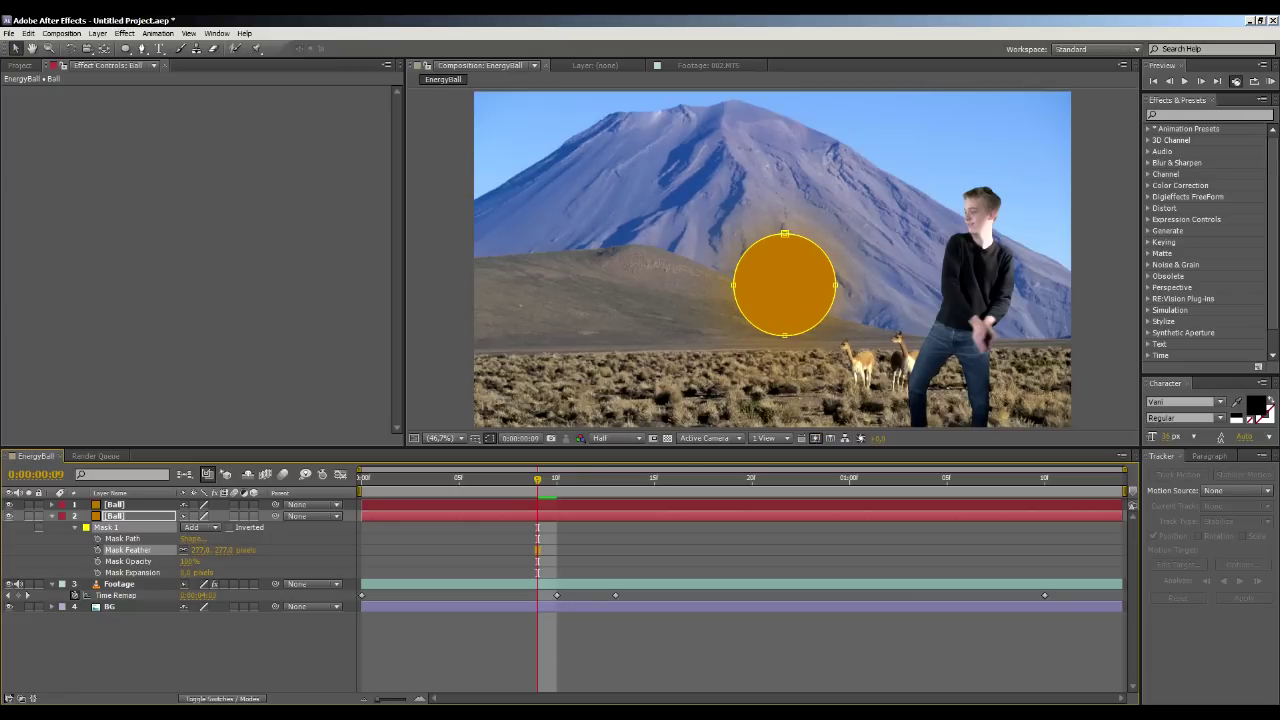
pyautogui.hotkey('ctrl', 'z')
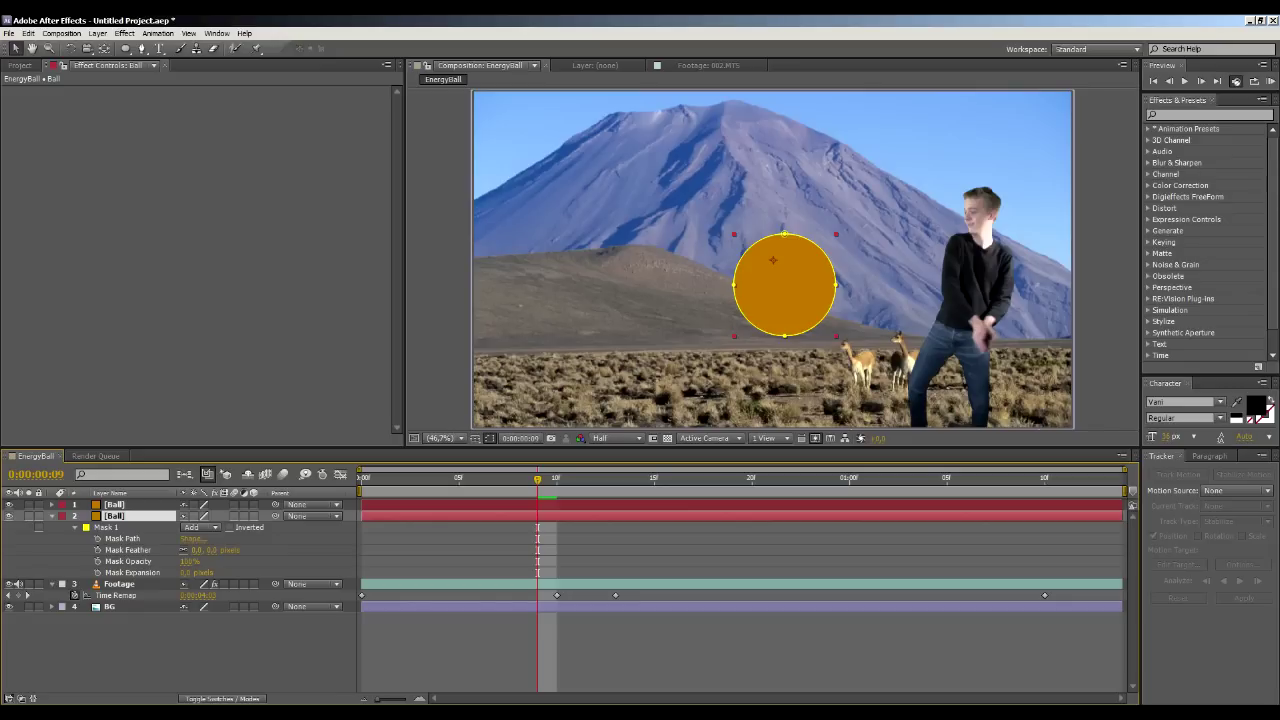
# Show the layer modes and set the blending mode of both Ball layers to Add.
pyautogui.press('F4')
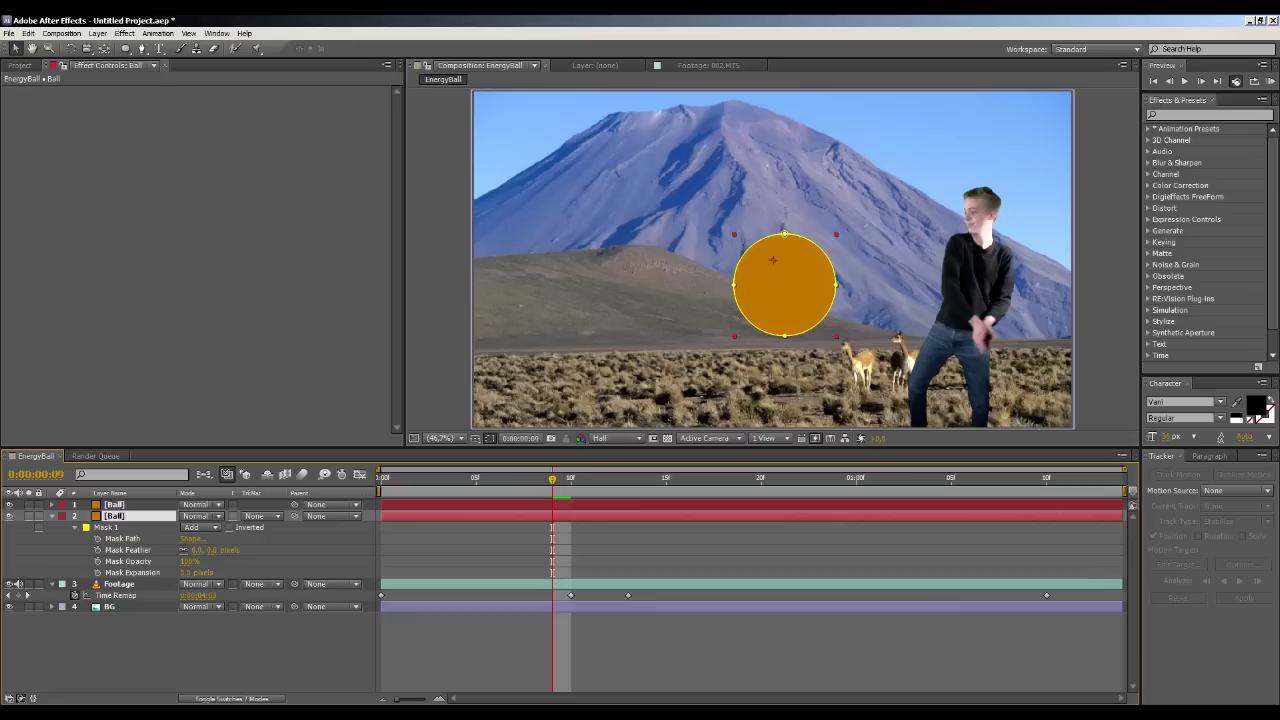
pyautogui.click(202, 516)
pyautogui.click(250, 650)
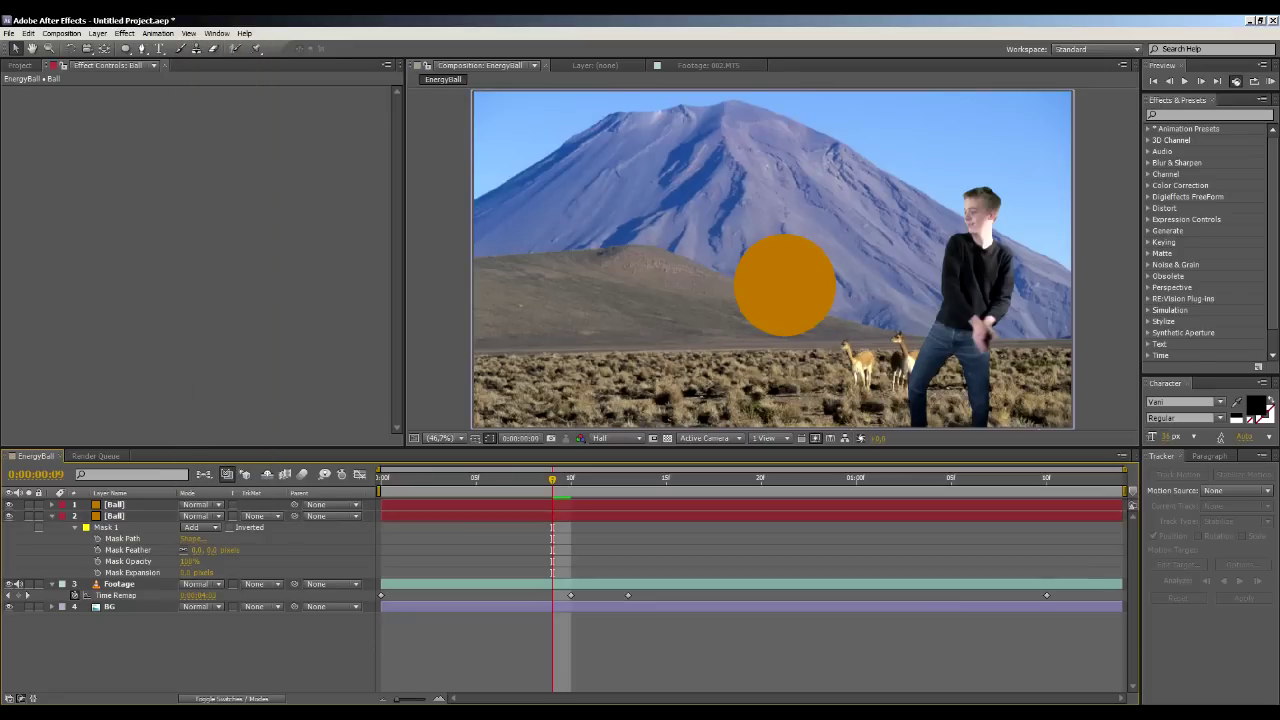
pyautogui.press('F4')
pyautogui.press('F4')
pyautogui.press('F4')
pyautogui.press('F4')
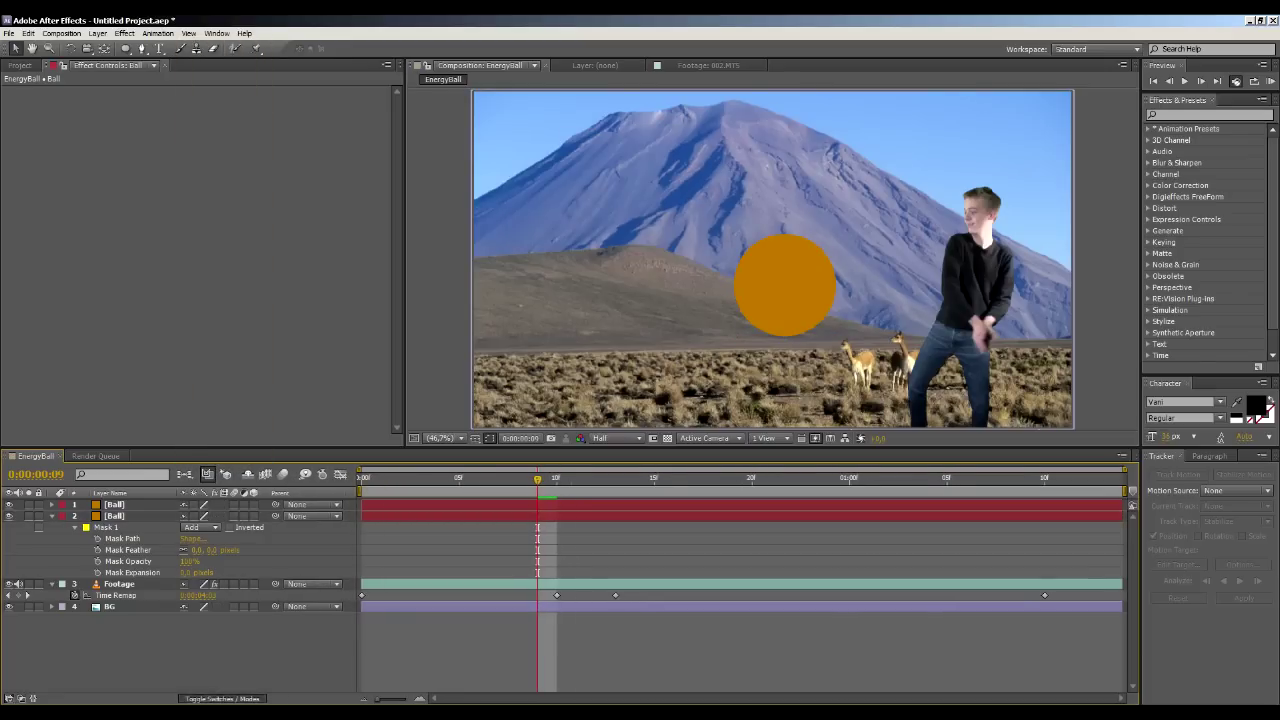
pyautogui.click(200, 516)
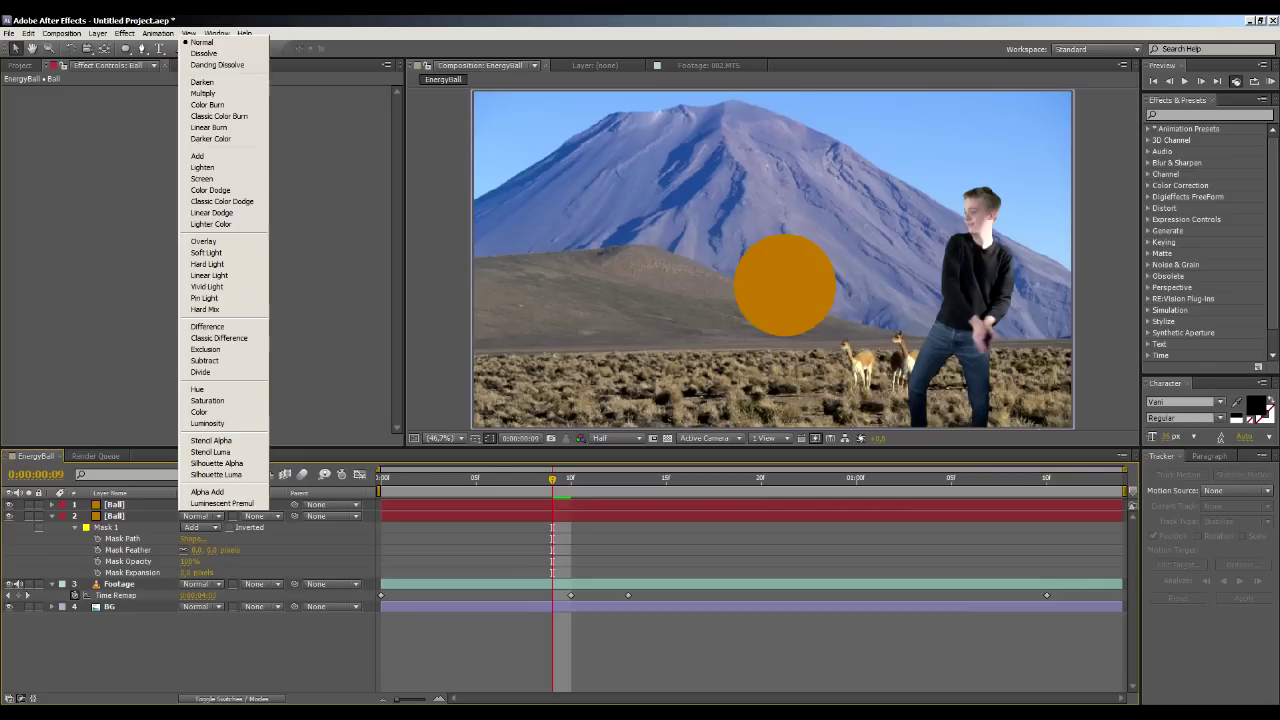
pyautogui.click(200, 156)
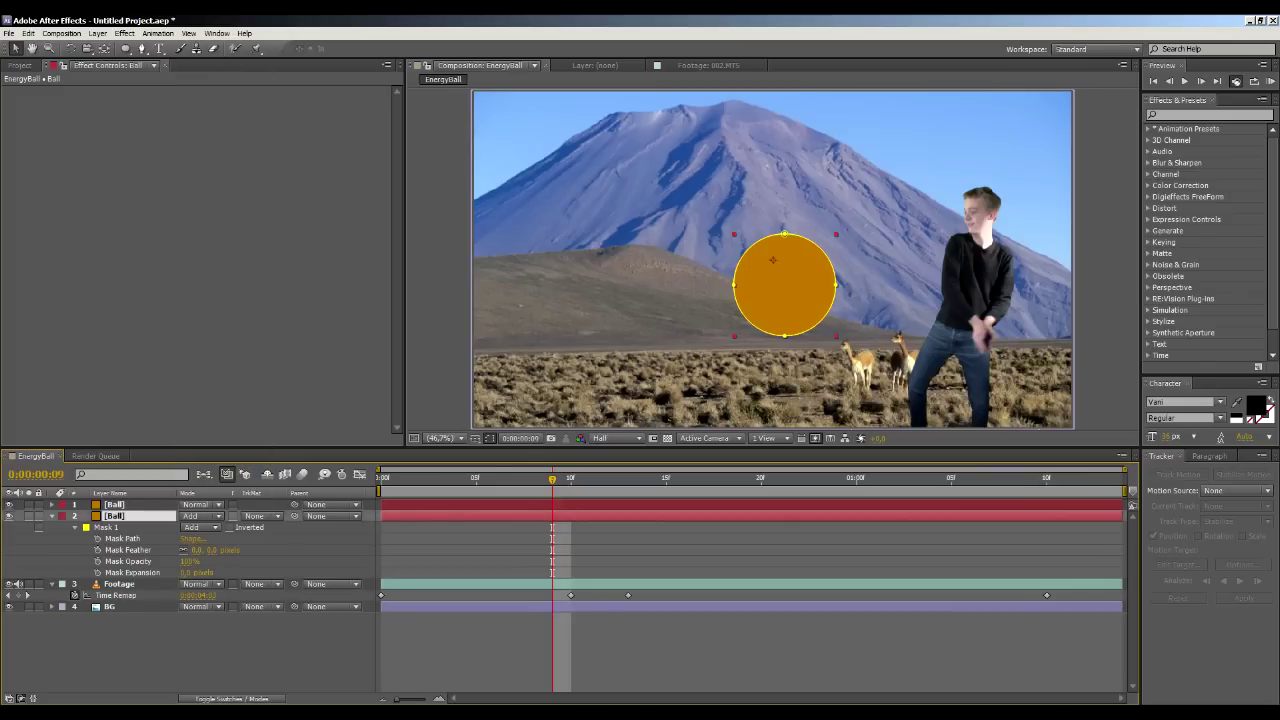
pyautogui.click(200, 504)
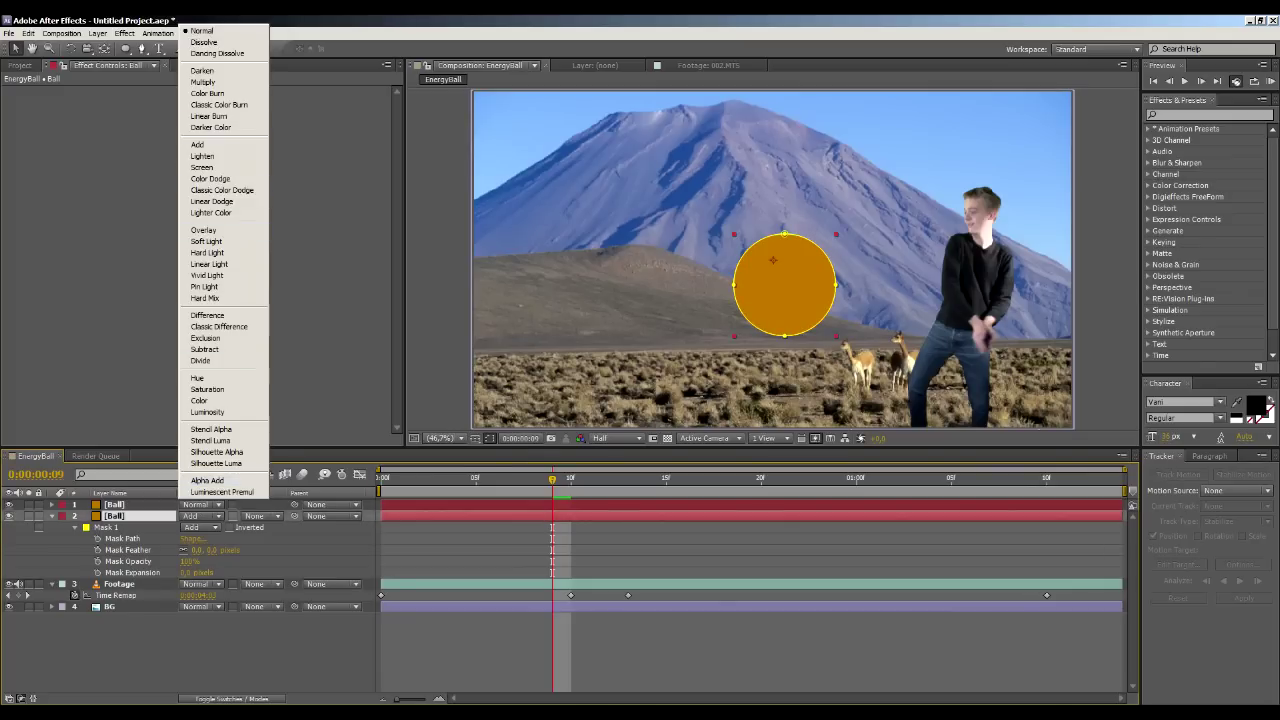
pyautogui.click(200, 146)
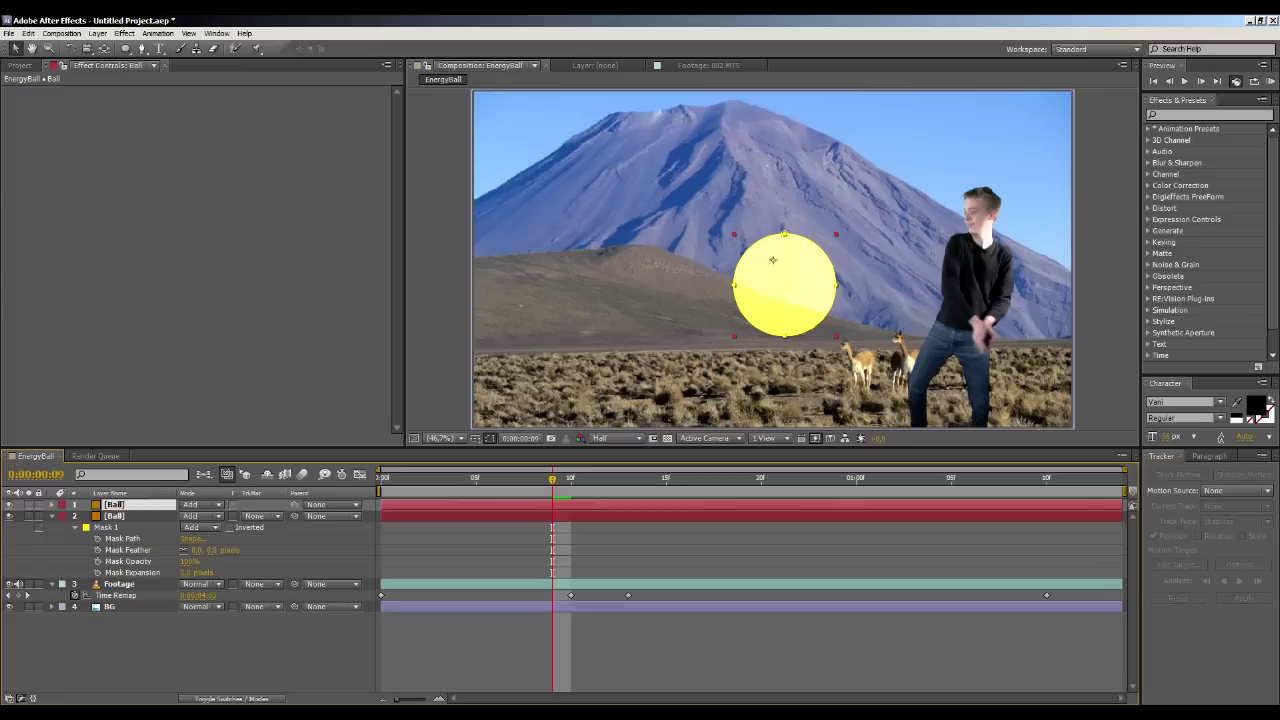
pyautogui.hotkey('ctrl', 'shift', 'a')
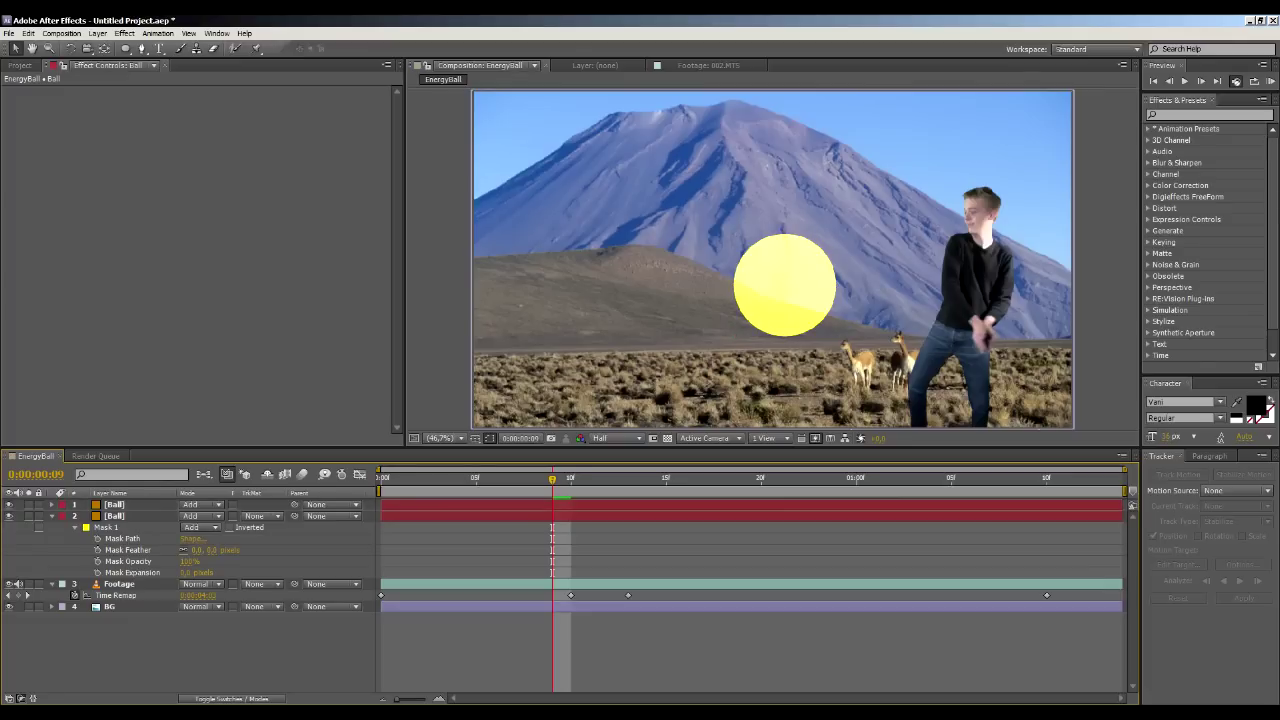
# Set the Mask Feather of the lower Ball layer's Mask 1 to about 348 pixels.
pyautogui.click(114, 516)
pyautogui.click(106, 527)
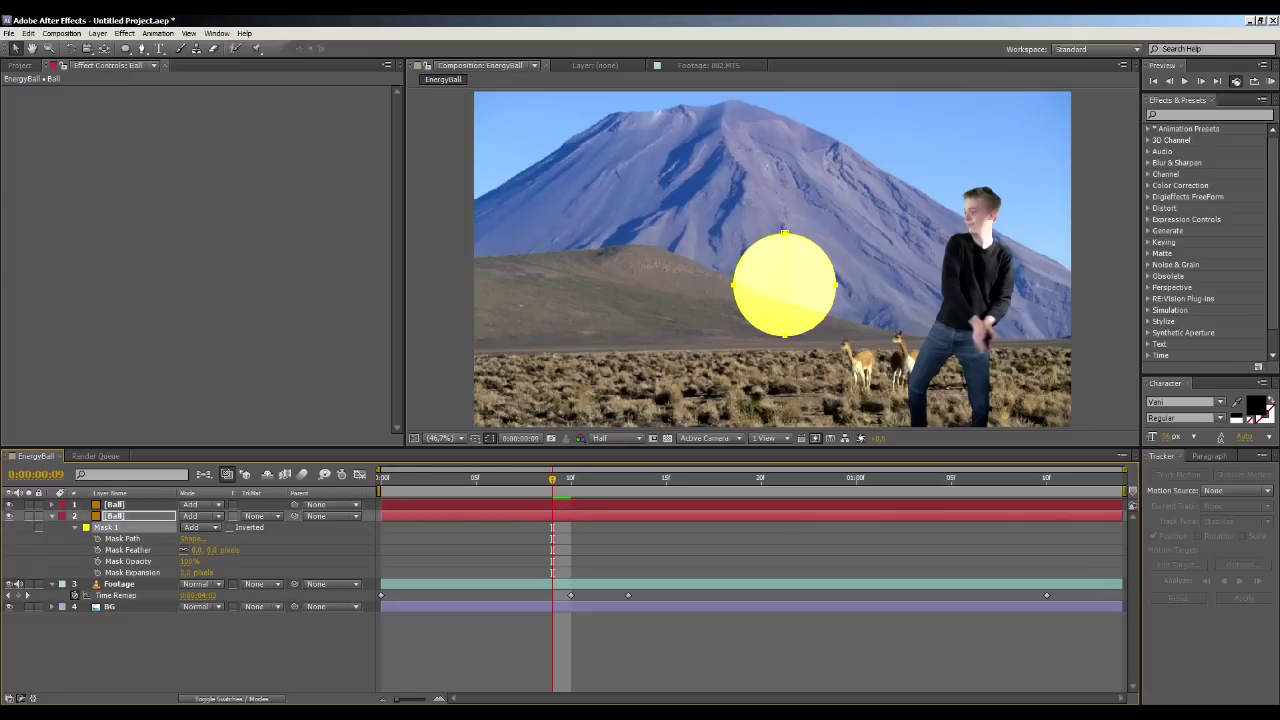
pyautogui.moveTo(211, 550); pyautogui.dragTo(456, 550)
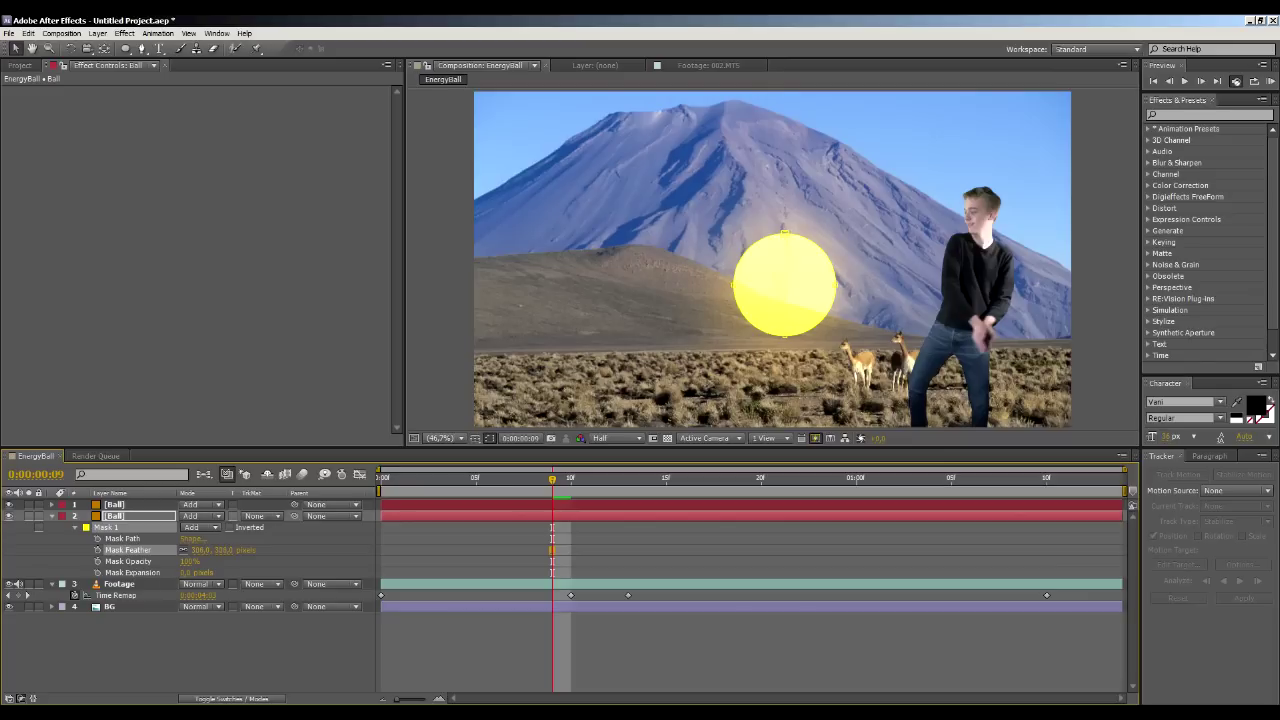
# Duplicate the top Ball layer and set the lower duplicate's Mask Feather to about 104 pixels.
pyautogui.click(772, 260)
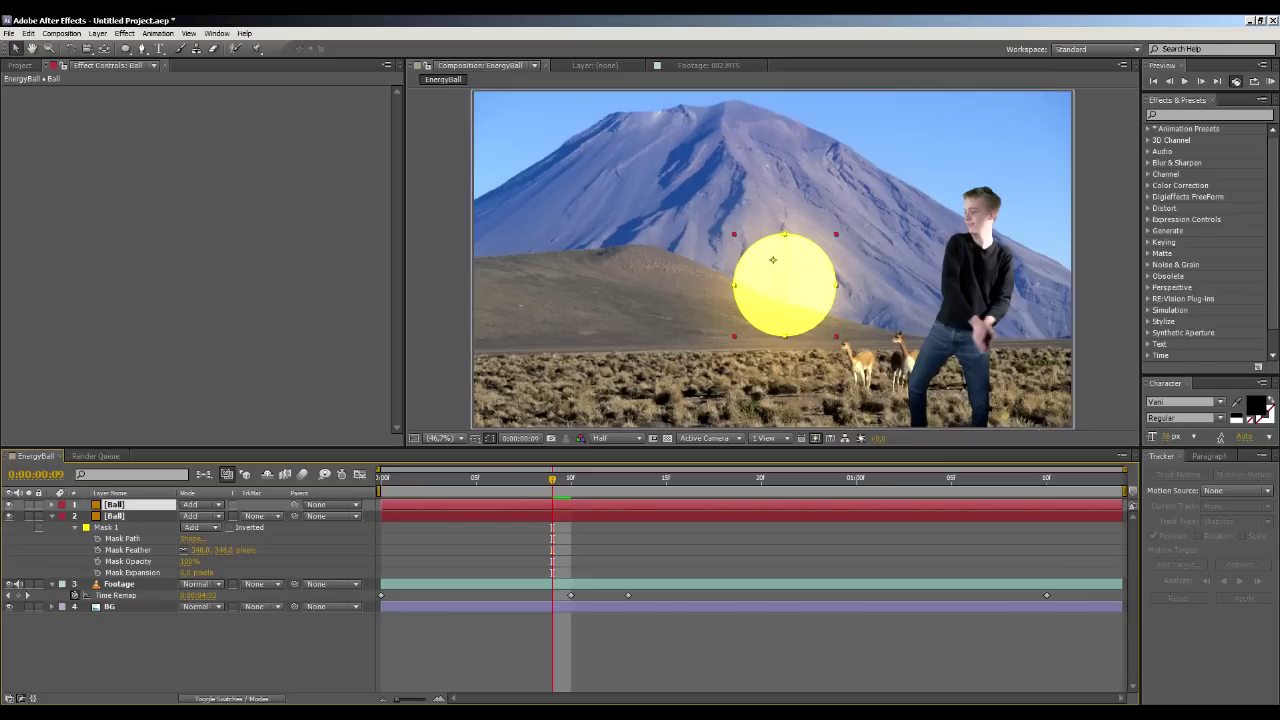
pyautogui.hotkey('ctrl', 'd')
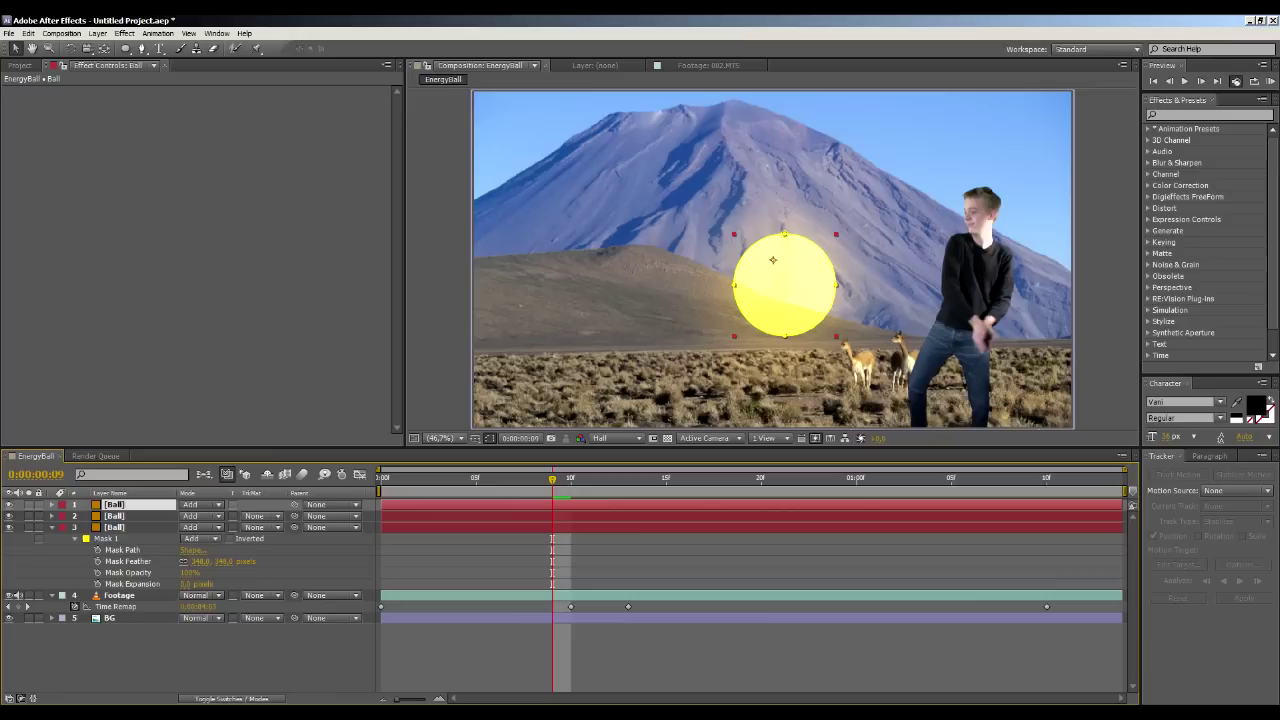
pyautogui.hotkey('ctrl', 'Down')
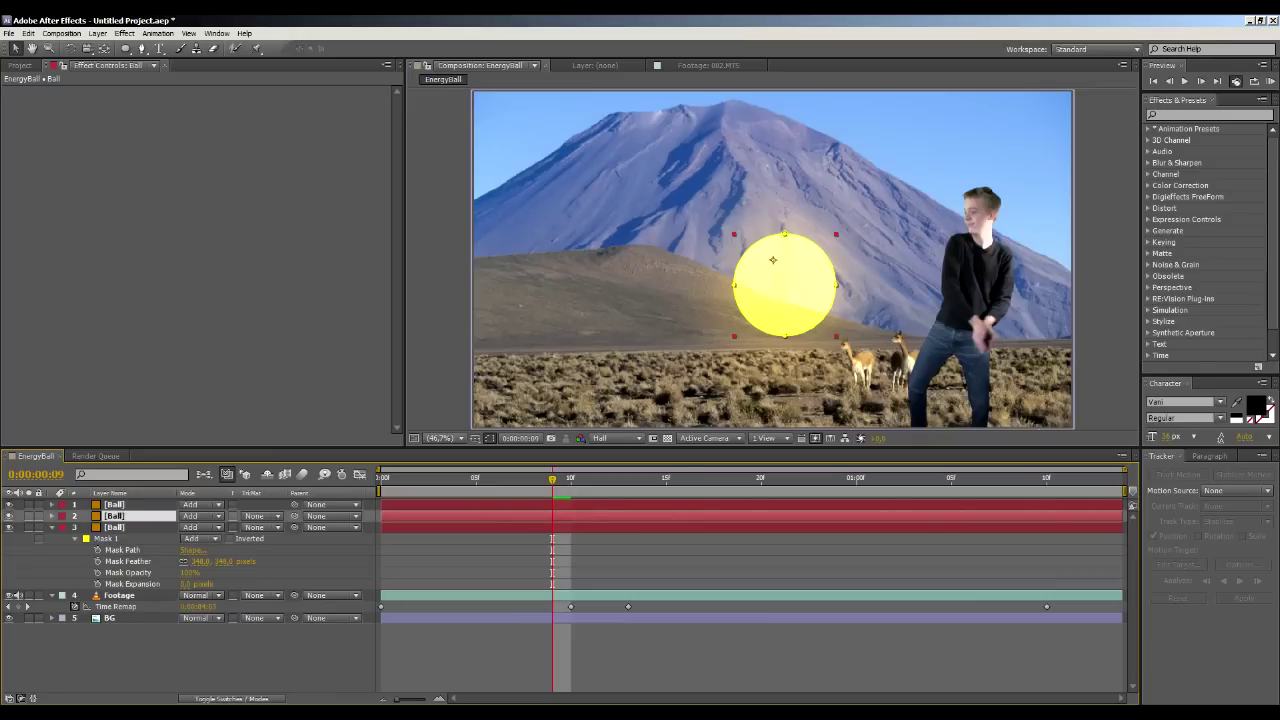
pyautogui.press('m')
pyautogui.press('m')
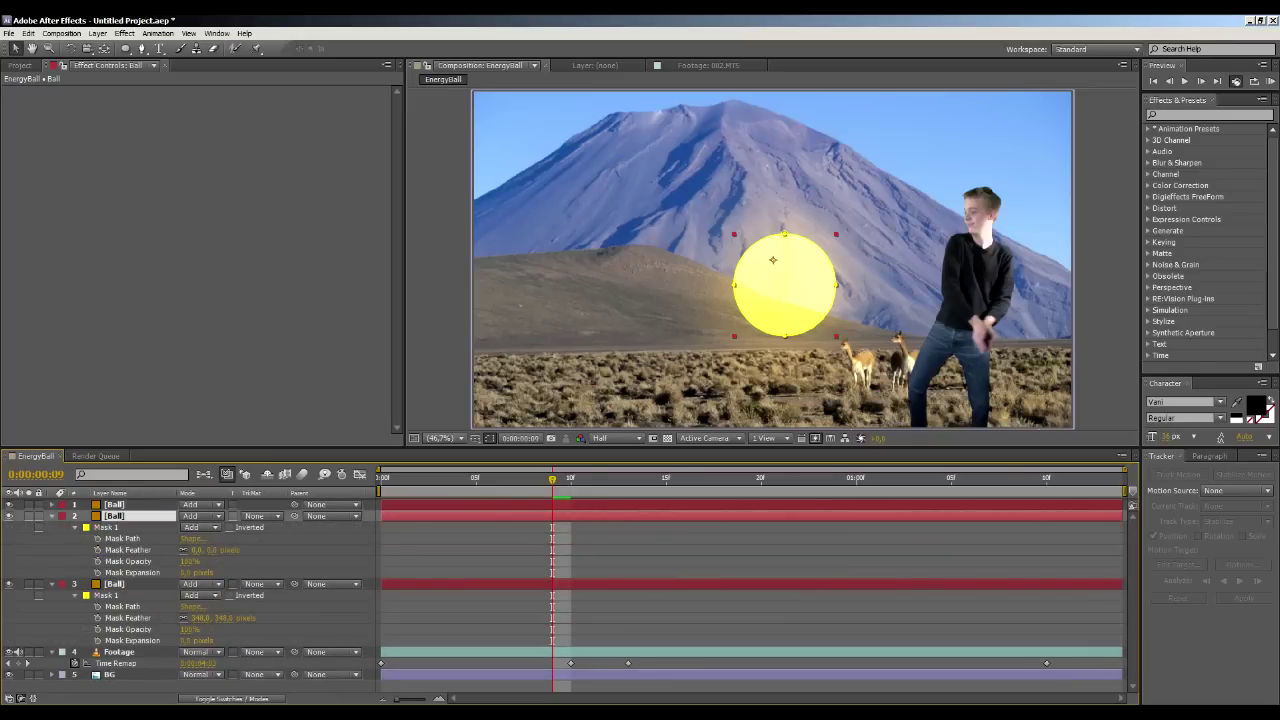
pyautogui.moveTo(197, 550); pyautogui.dragTo(250, 550)
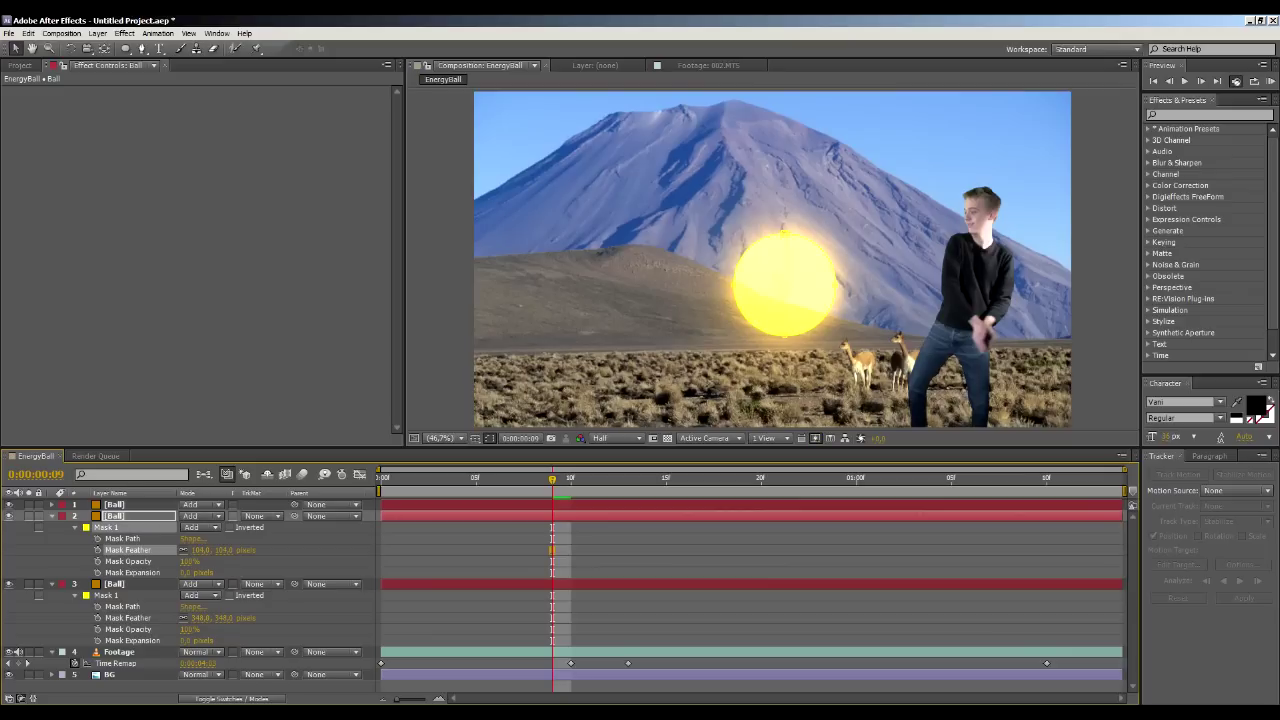
# Duplicate the top Ball layer once more and feather the mask of layer 2 by about 42 pixels.
pyautogui.click(135, 504)
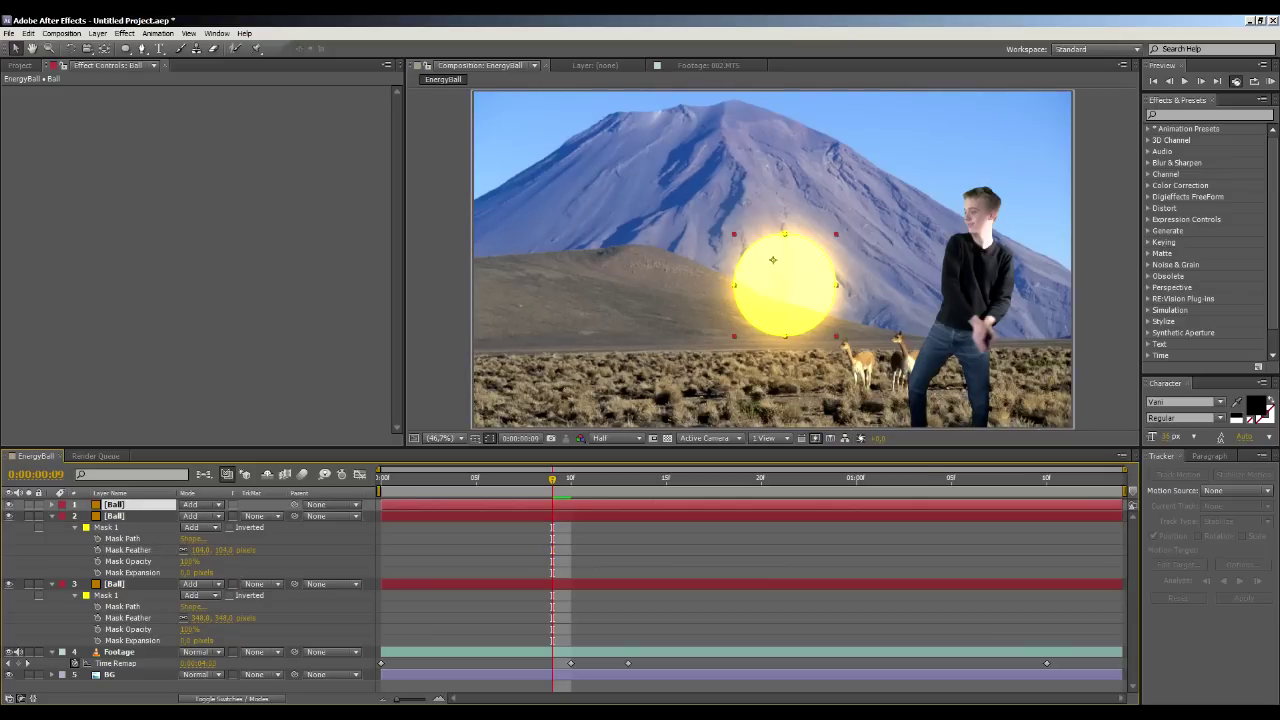
pyautogui.hotkey('ctrl', 'd')
pyautogui.hotkey('ctrl', 'Down')
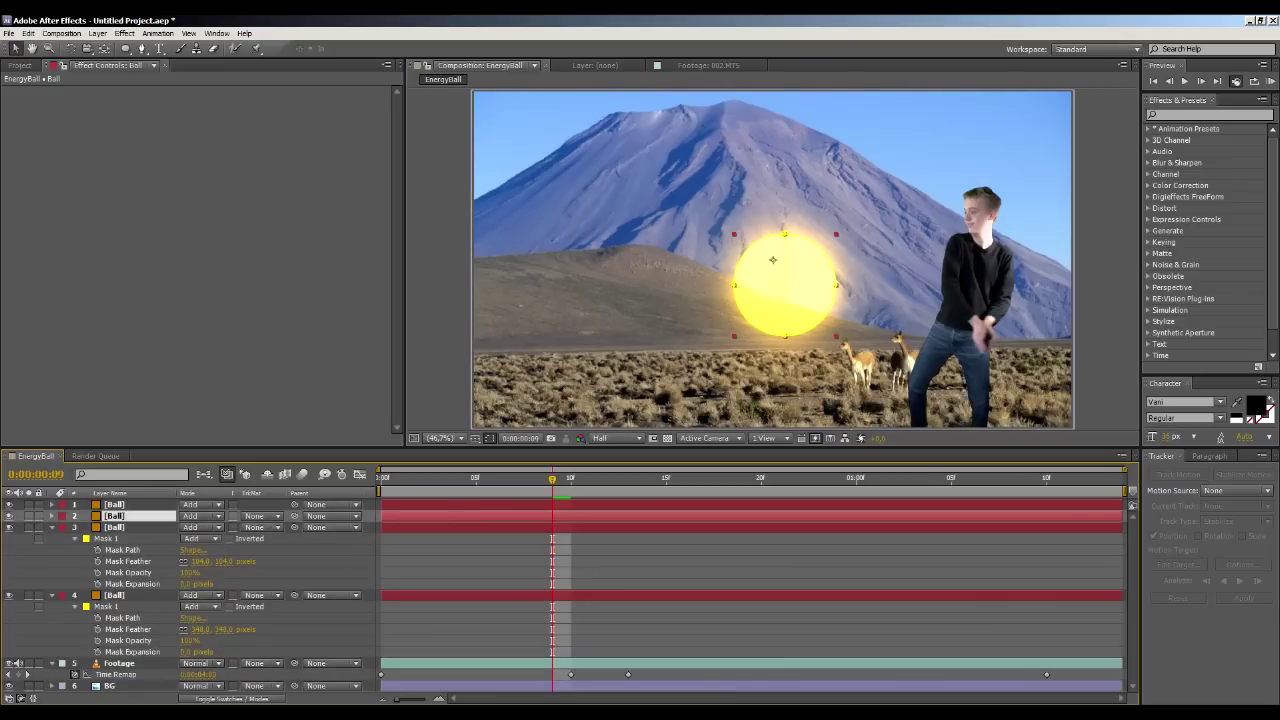
pyautogui.press('f')
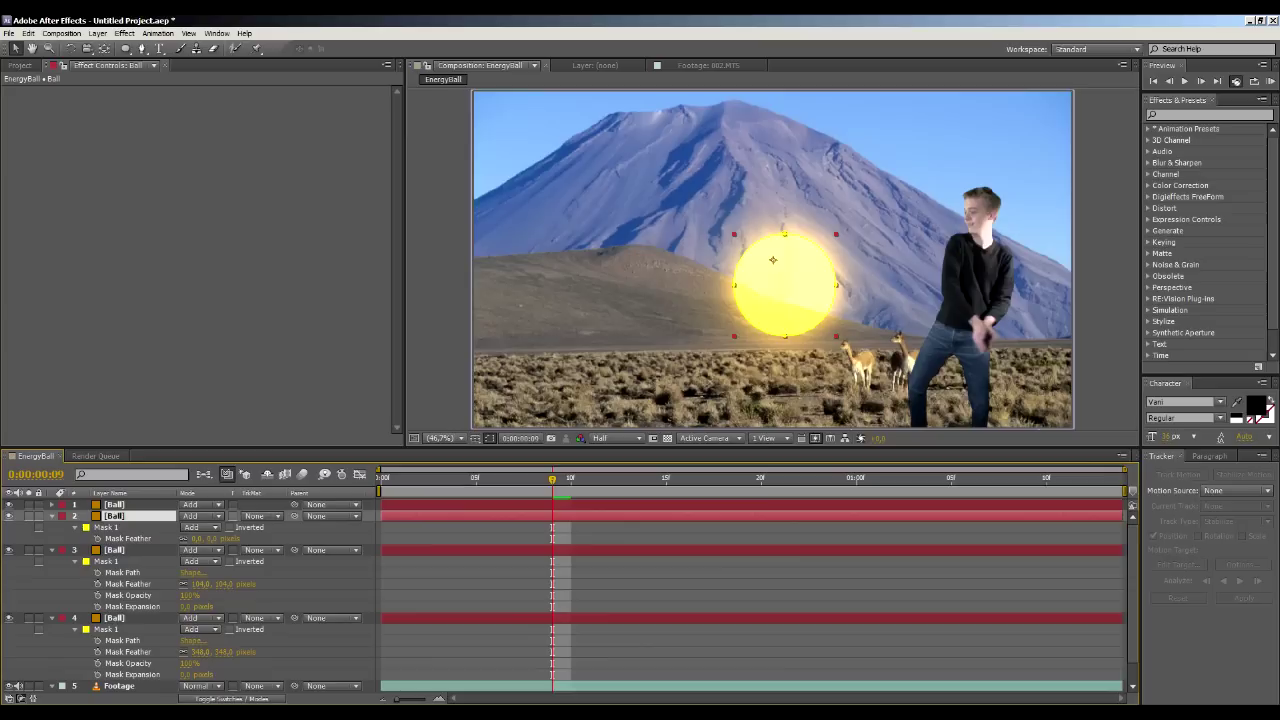
pyautogui.moveTo(197, 538); pyautogui.dragTo(226, 538)
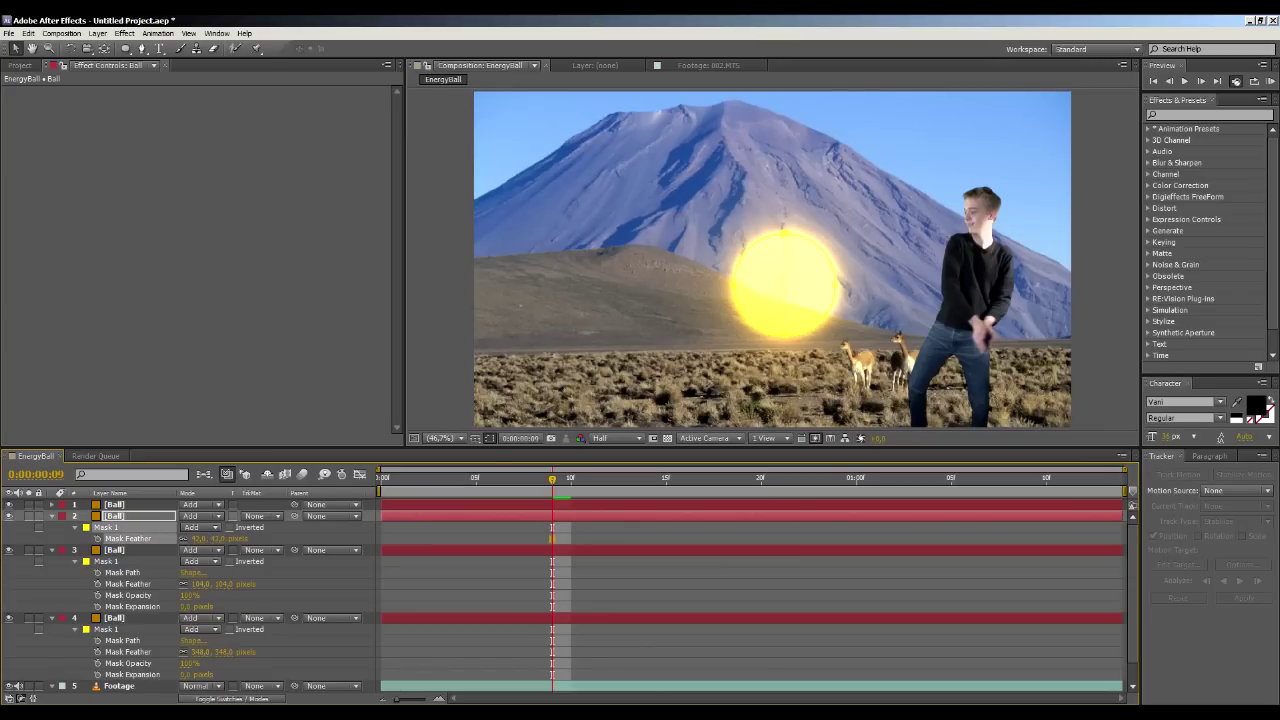
# Show the top Ball layer's mask properties, try shrinking its mask with a negative Mask Expansion, and undo it.
pyautogui.click(114, 504)
pyautogui.click(52, 505)
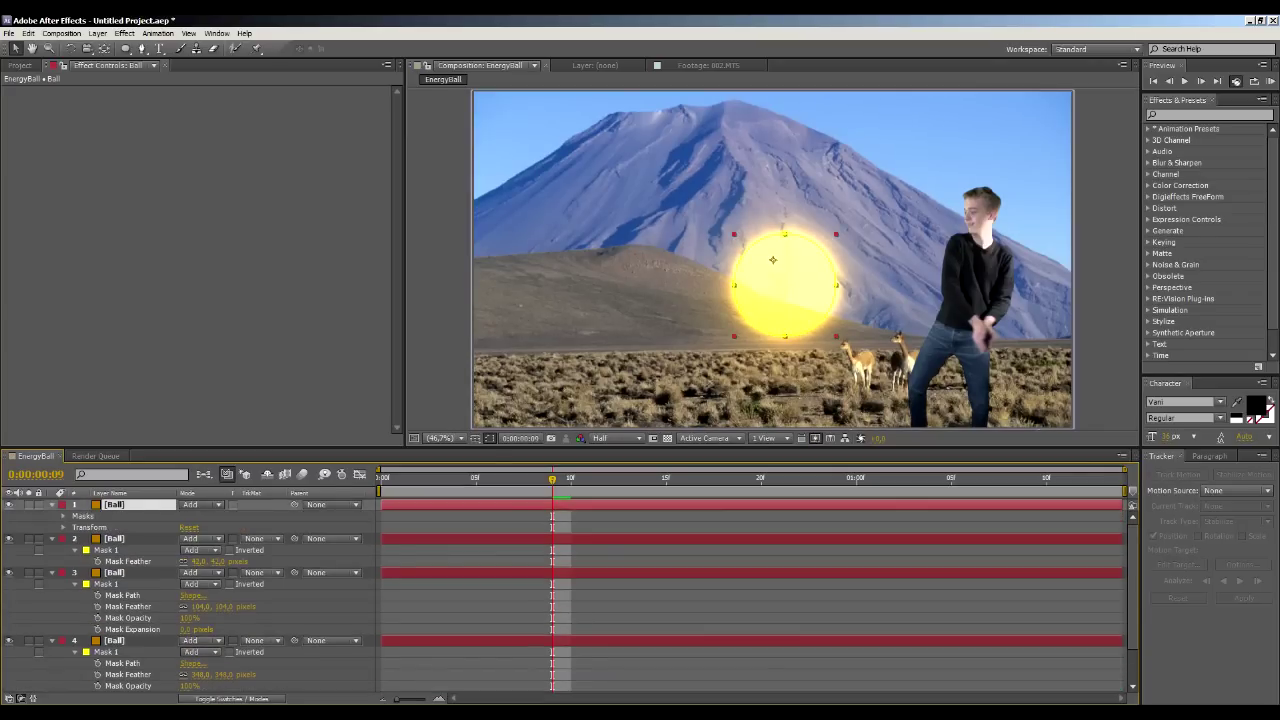
pyautogui.click(52, 505)
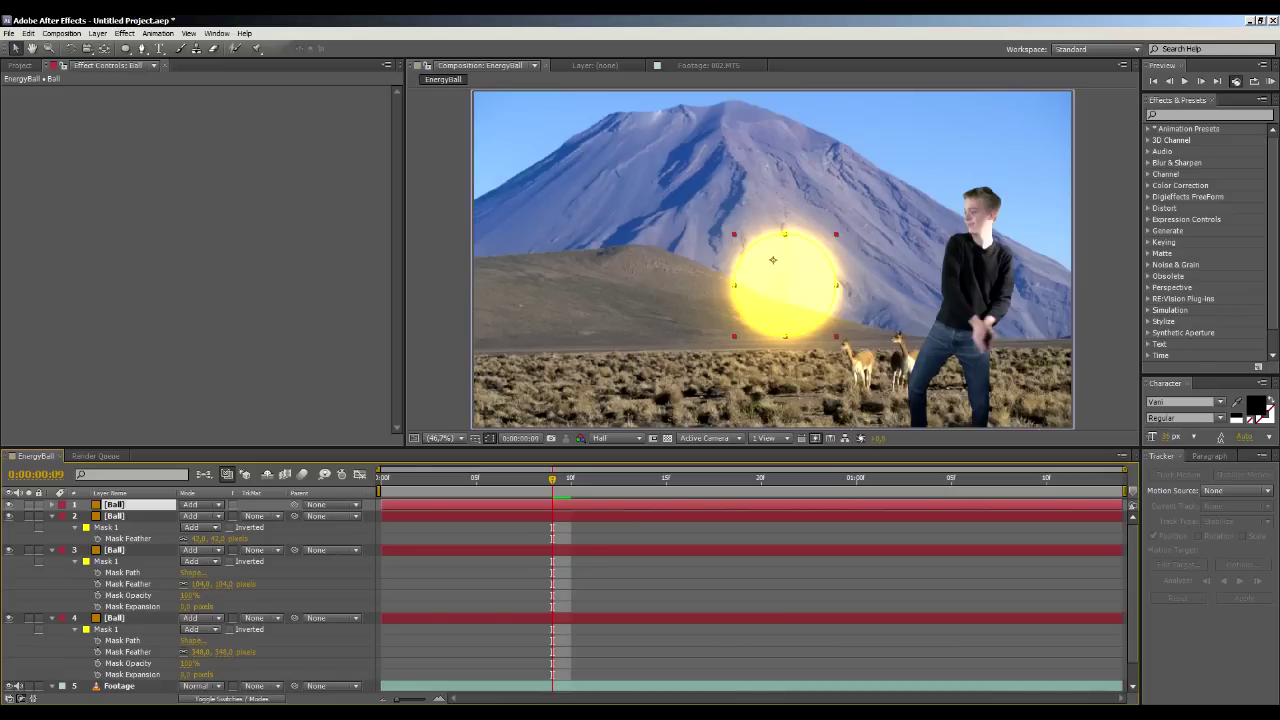
pyautogui.press('m')
pyautogui.press('m')
pyautogui.press('m')
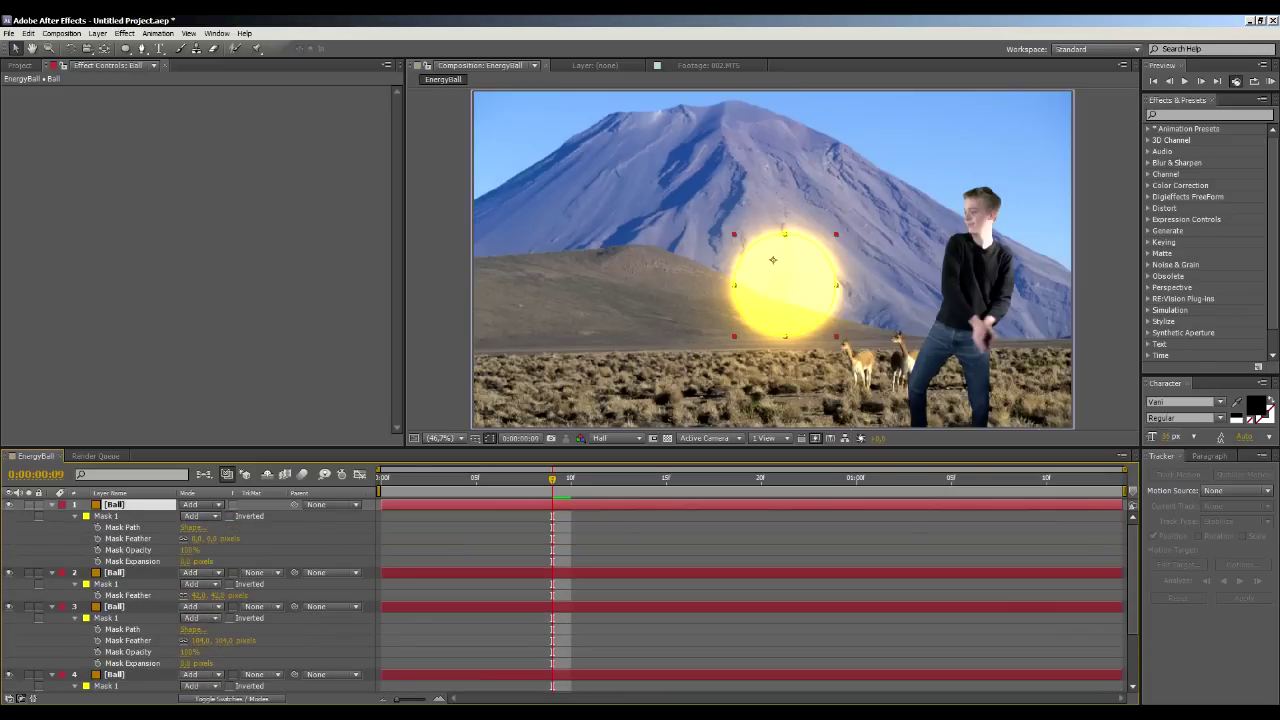
pyautogui.moveTo(190, 561); pyautogui.dragTo(128, 561)
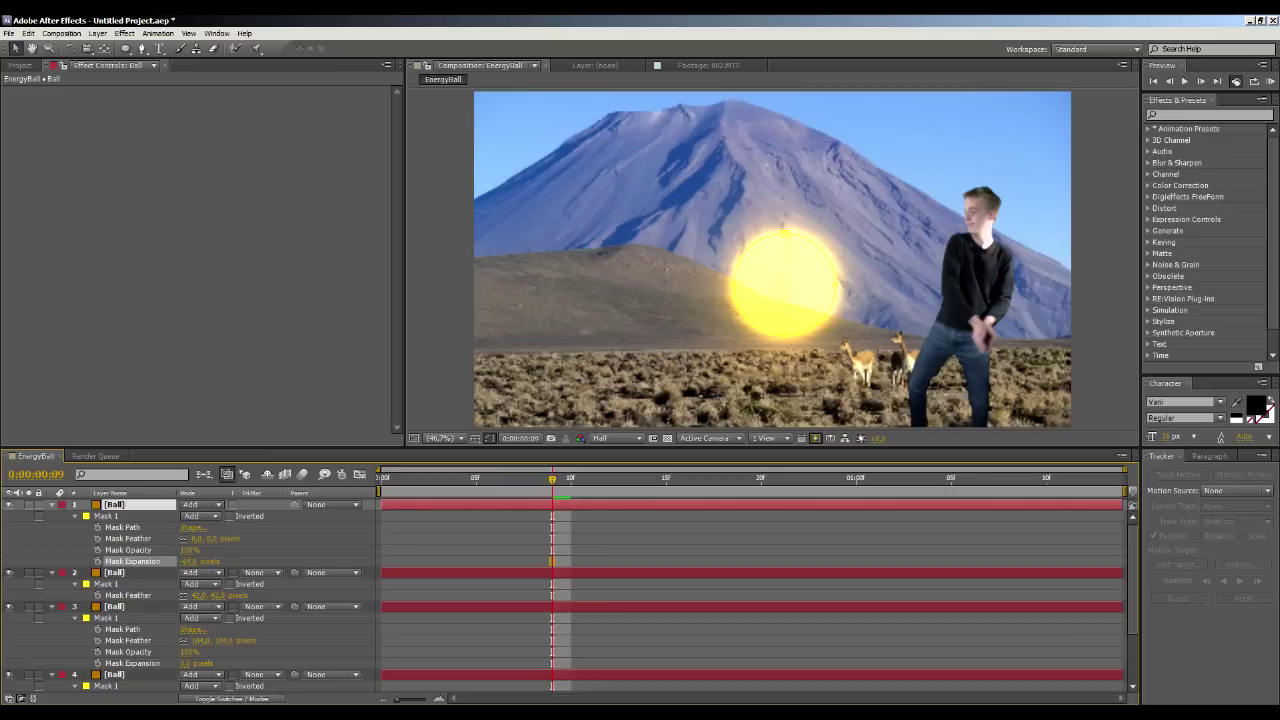
pyautogui.press('Return')
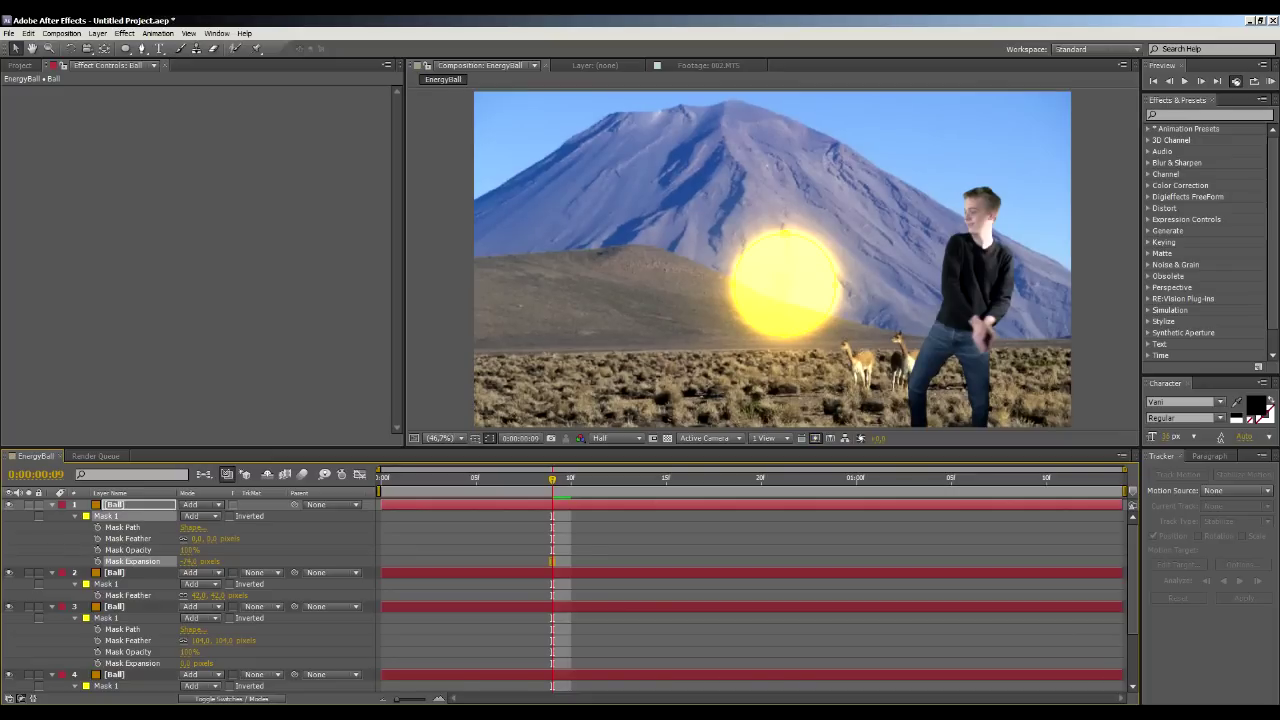
pyautogui.hotkey('ctrl', 'z')
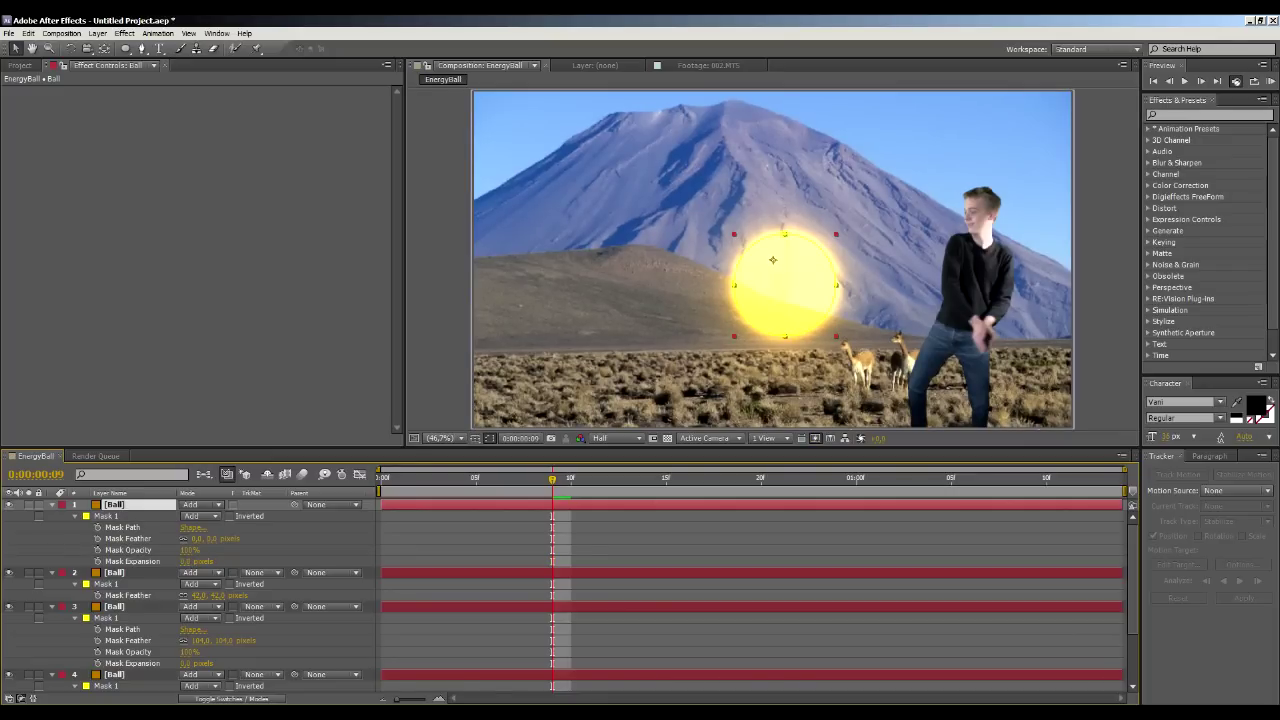
# Change the top Ball layer's solid color to a dark brown, creating it as a new solid.
pyautogui.rightClick(112, 153)
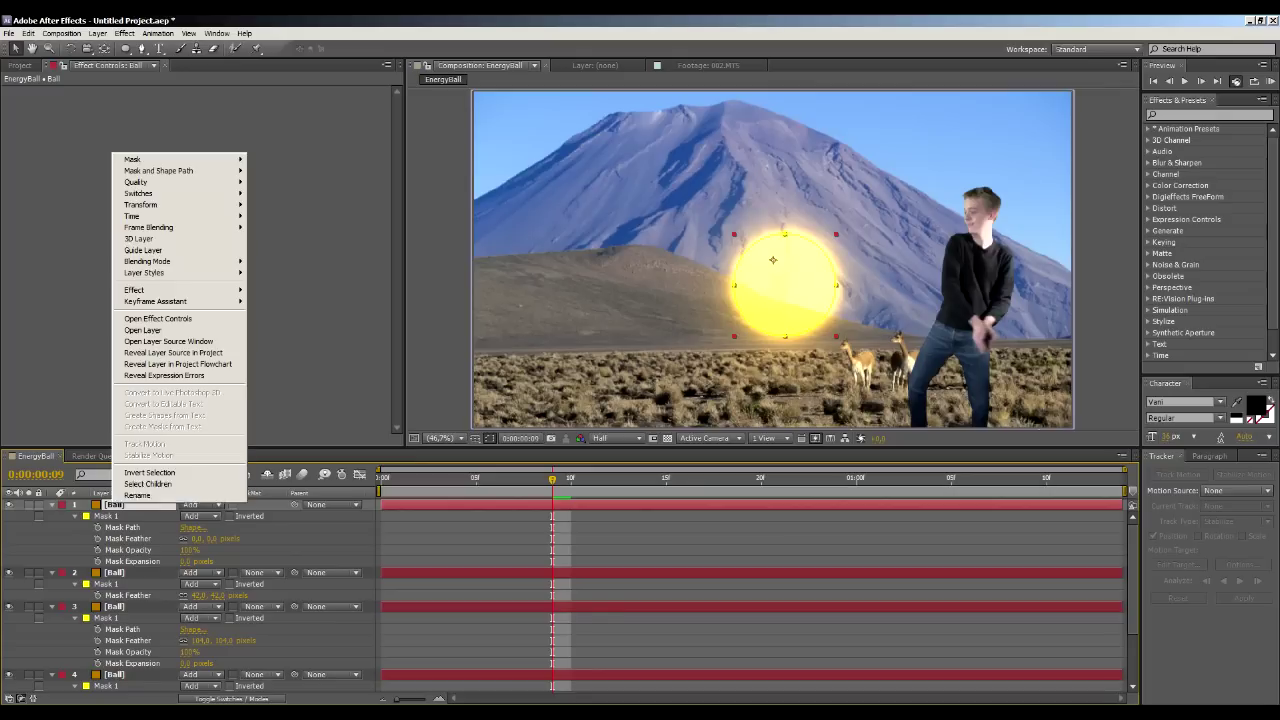
pyautogui.moveTo(150, 290)
pyautogui.click(97, 33)
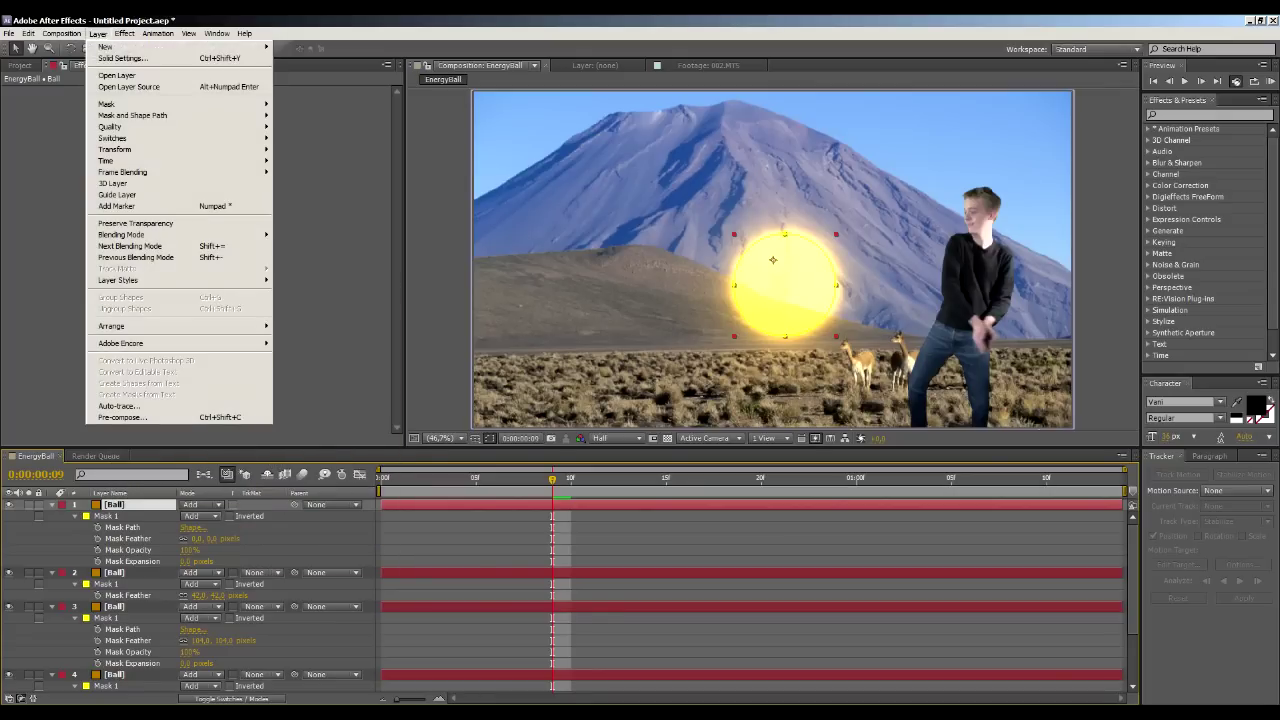
pyautogui.click(130, 57)
pyautogui.click(918, 493)
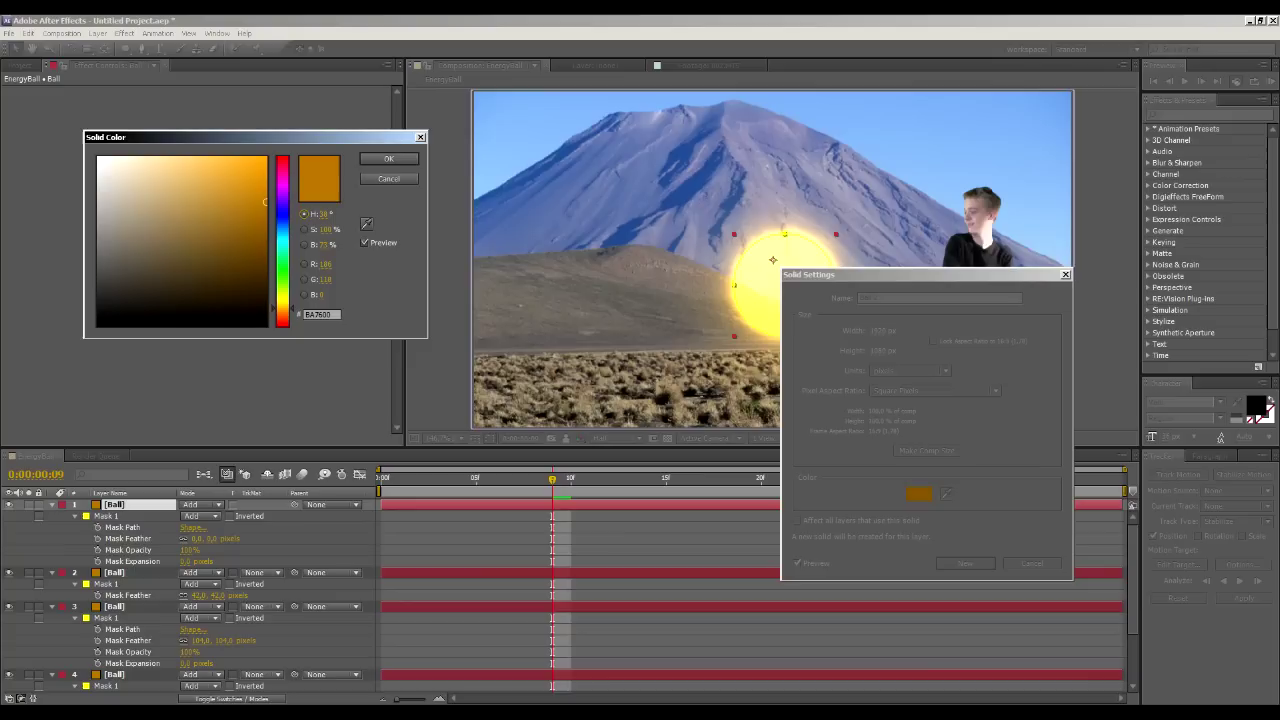
pyautogui.moveTo(264, 202)
pyautogui.mouseDown()
pyautogui.moveTo(252, 256)
pyautogui.moveTo(265, 263)
pyautogui.mouseUp()
pyautogui.click(388, 158)
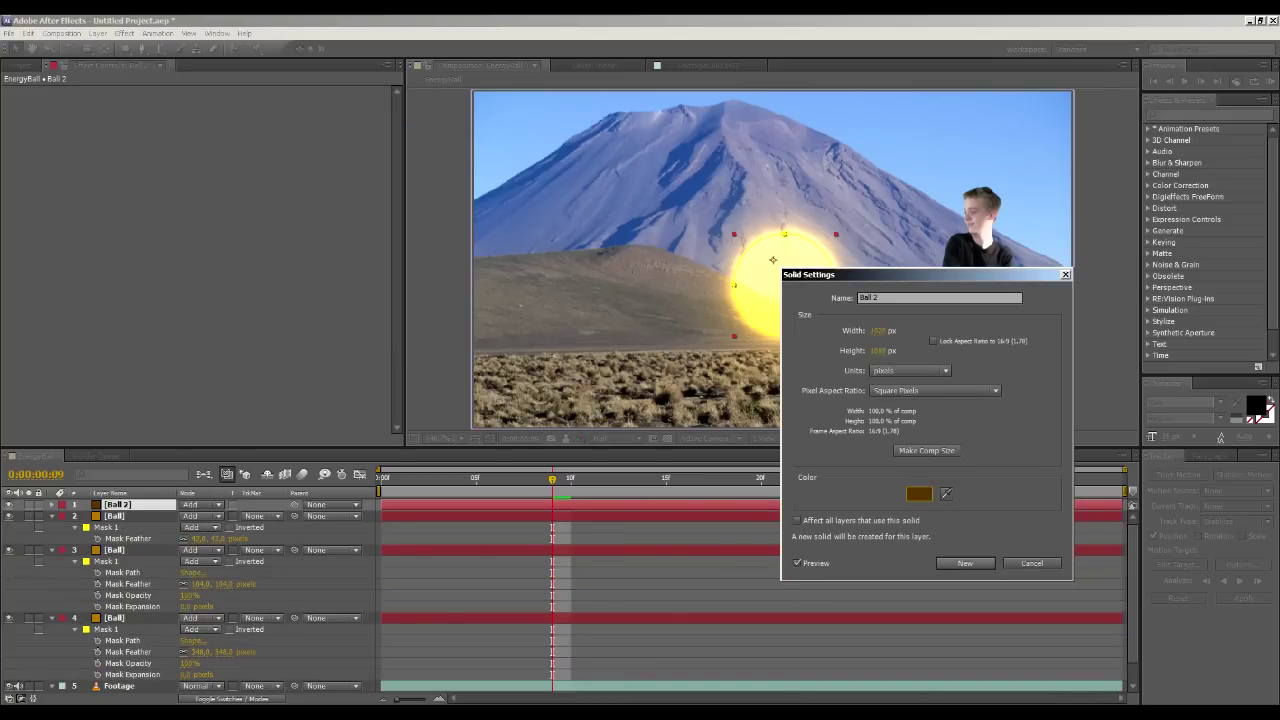
pyautogui.press('Return')
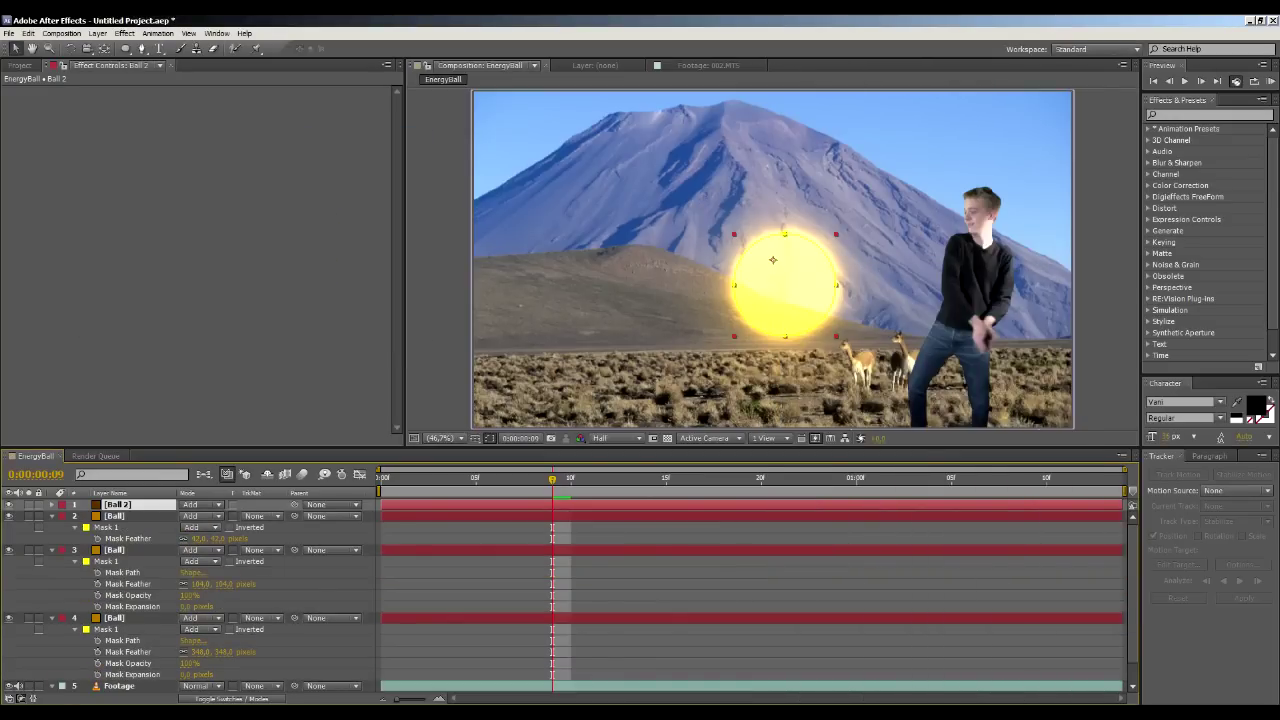
# Show the Ball 2 layer's mask feather, try softening its mask, and undo it.
pyautogui.press('f')
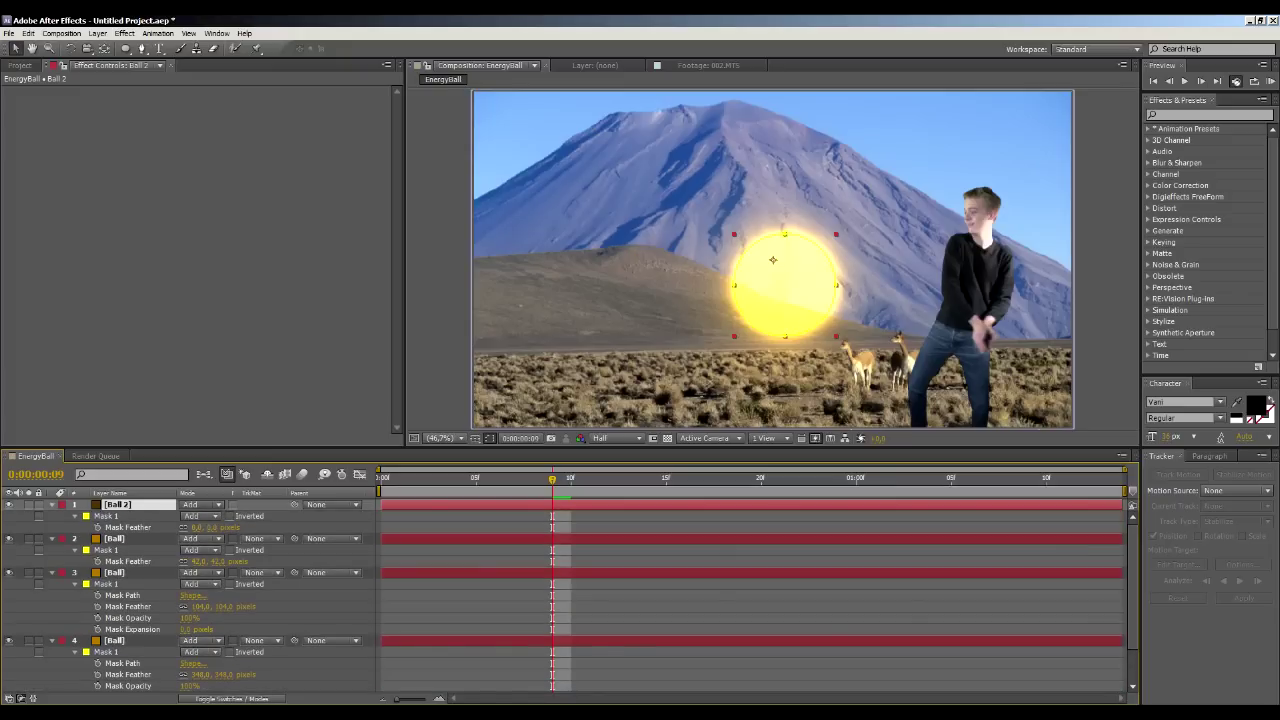
pyautogui.moveTo(197, 527); pyautogui.dragTo(332, 527)
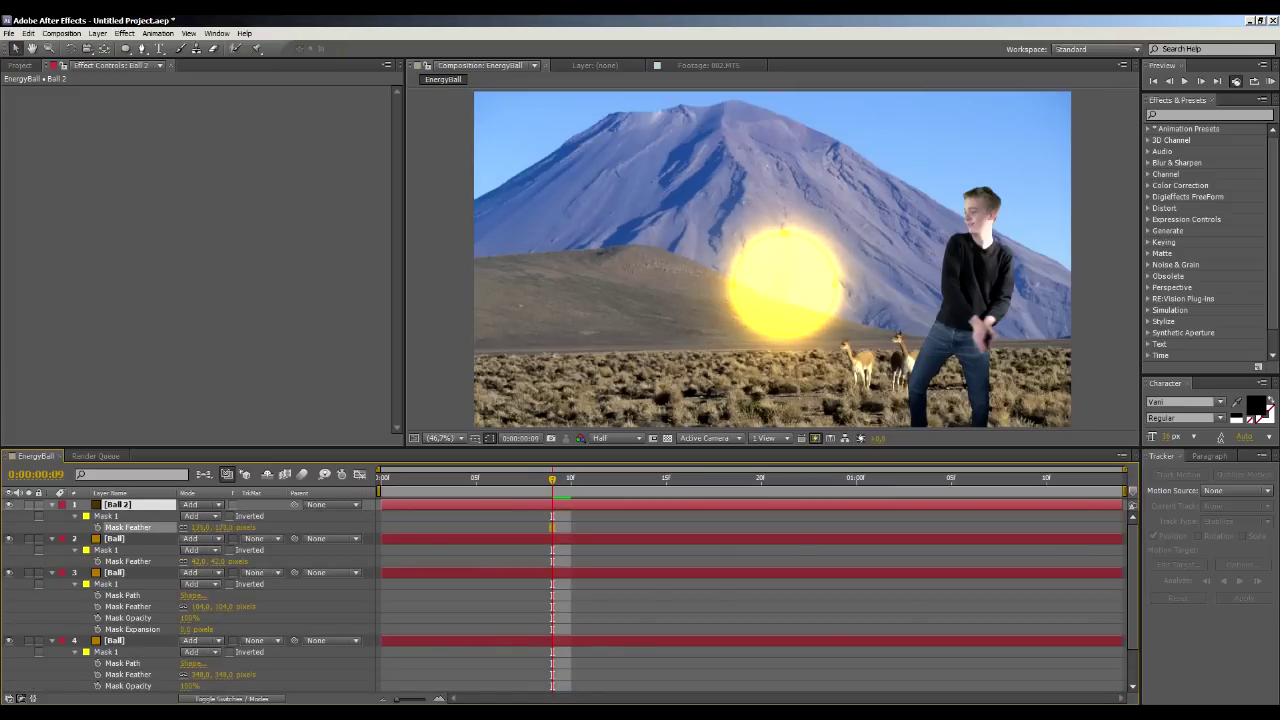
pyautogui.hotkey('ctrl', 'z')
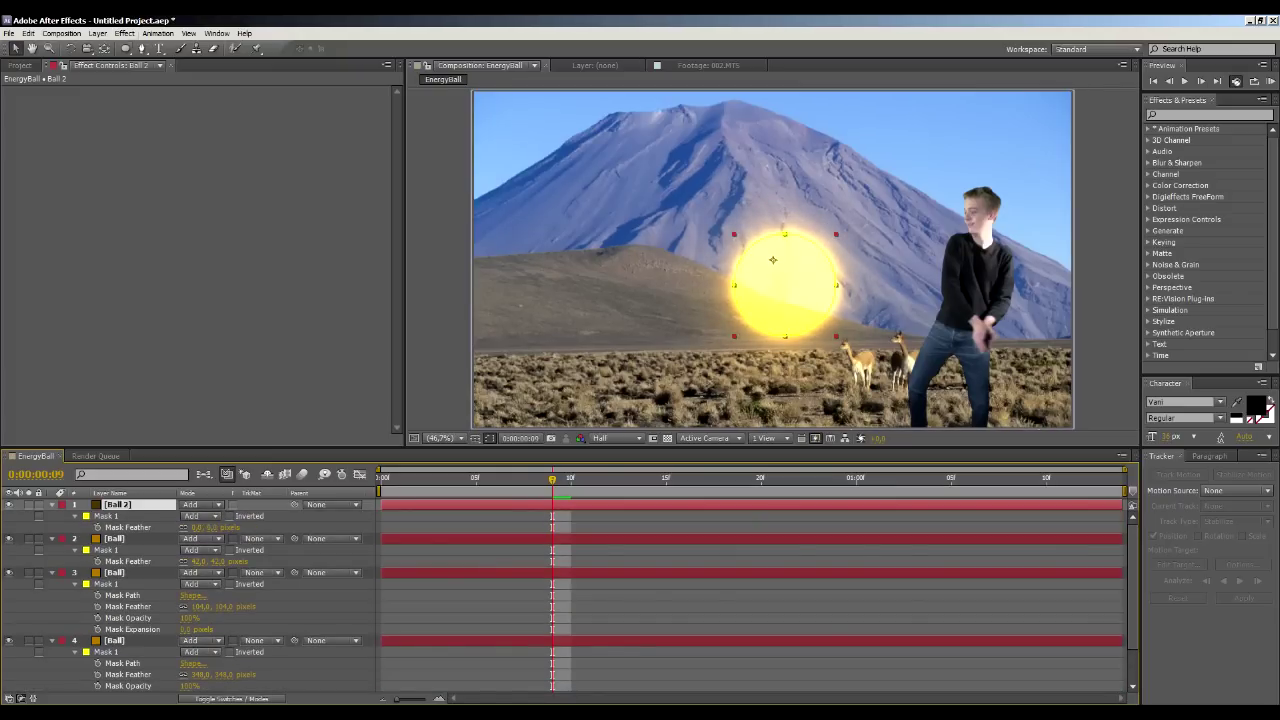
pyautogui.click(124, 33)
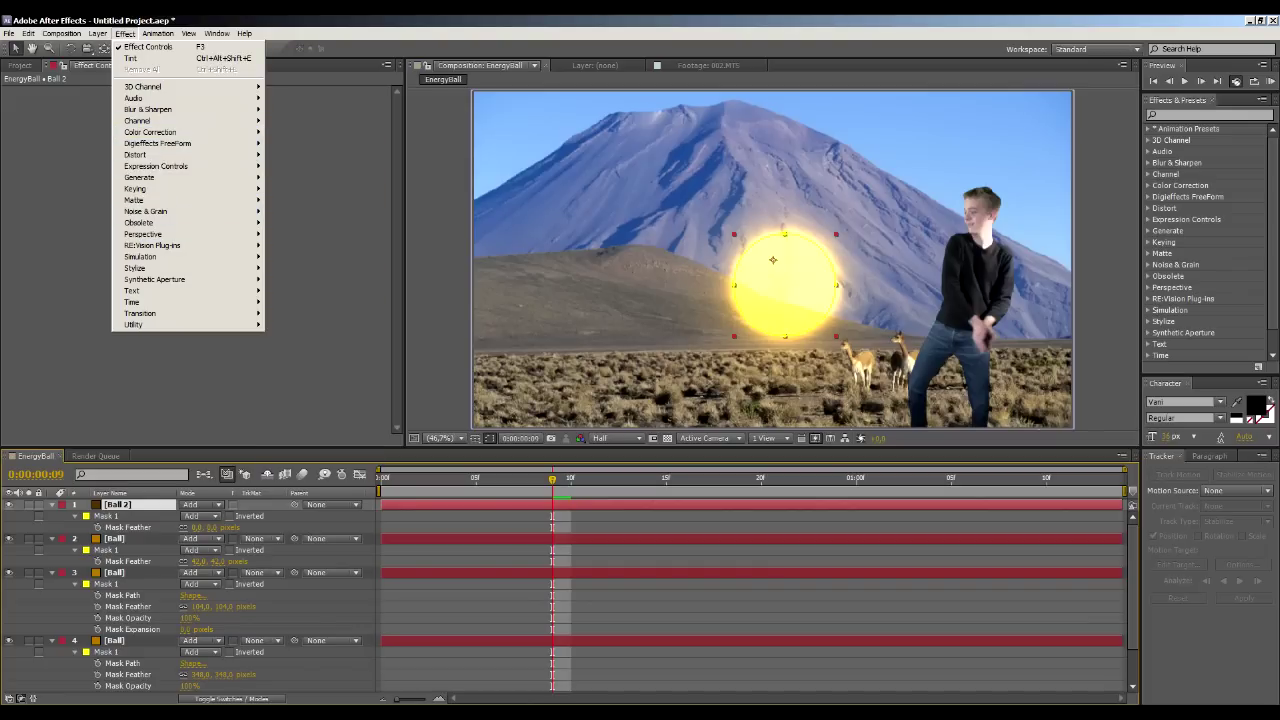
pyautogui.press('Escape')
# Collapse the properties of the Ball 2 layer and the three Ball layers below it.
pyautogui.click(51, 504)
pyautogui.press('F2')
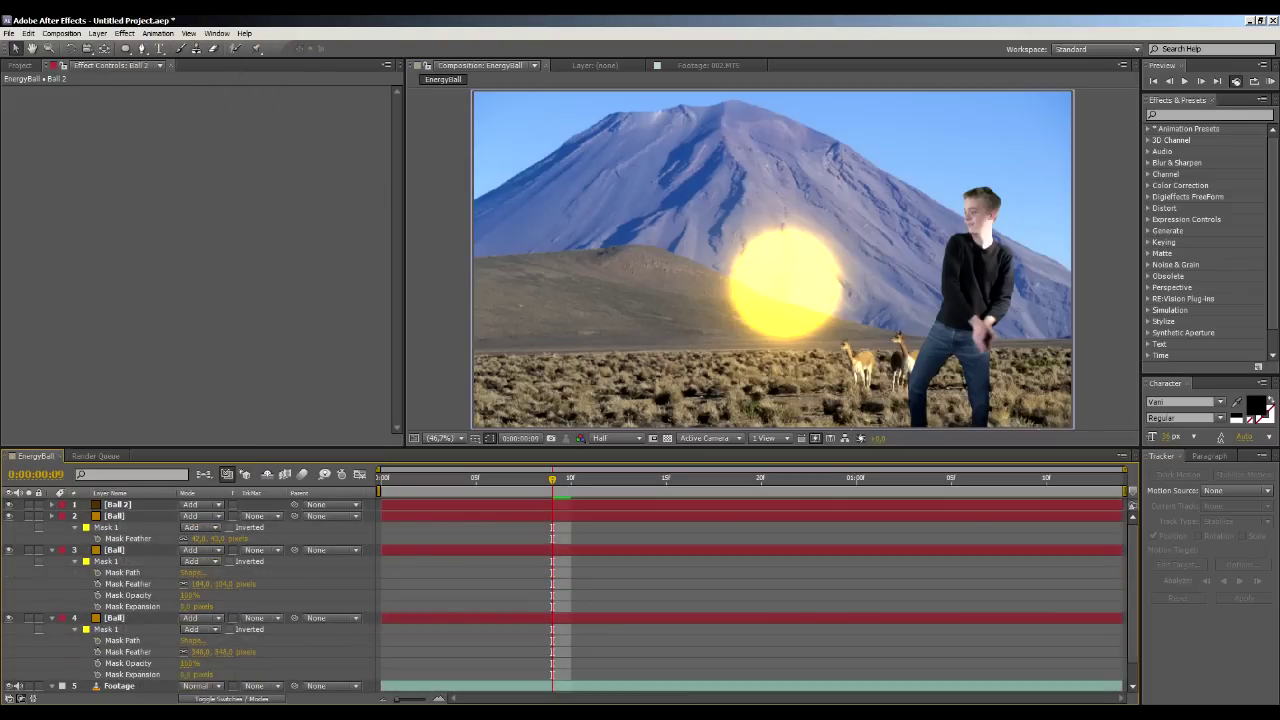
pyautogui.click(51, 516)
pyautogui.click(51, 527)
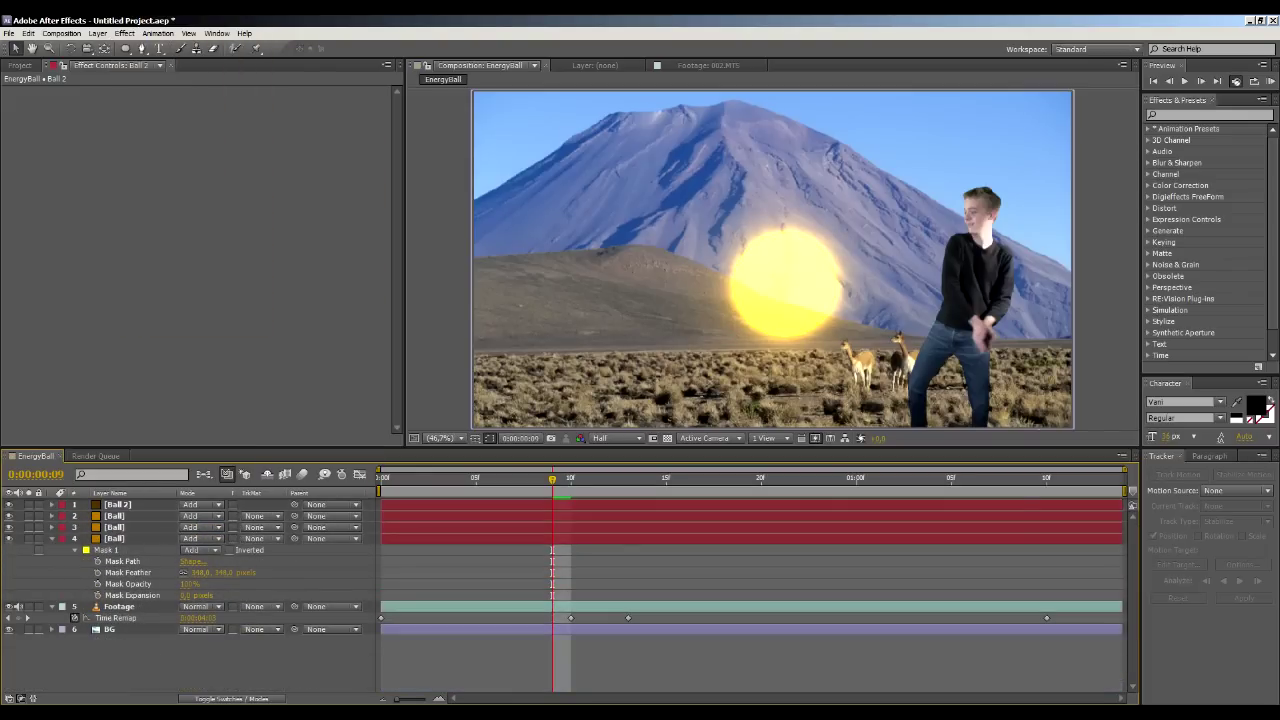
pyautogui.click(51, 538)
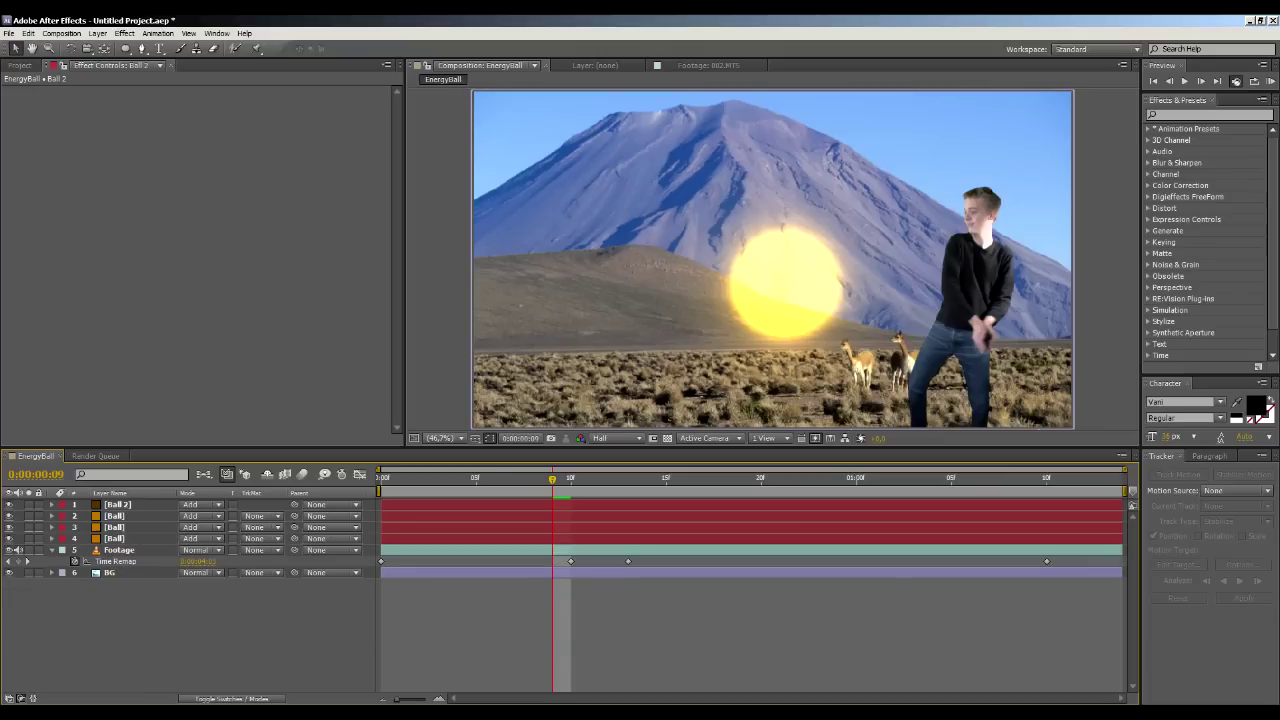
pyautogui.click(118, 504)
pyautogui.keyDown('shift'); pyautogui.click(114, 538); pyautogui.keyUp('shift')
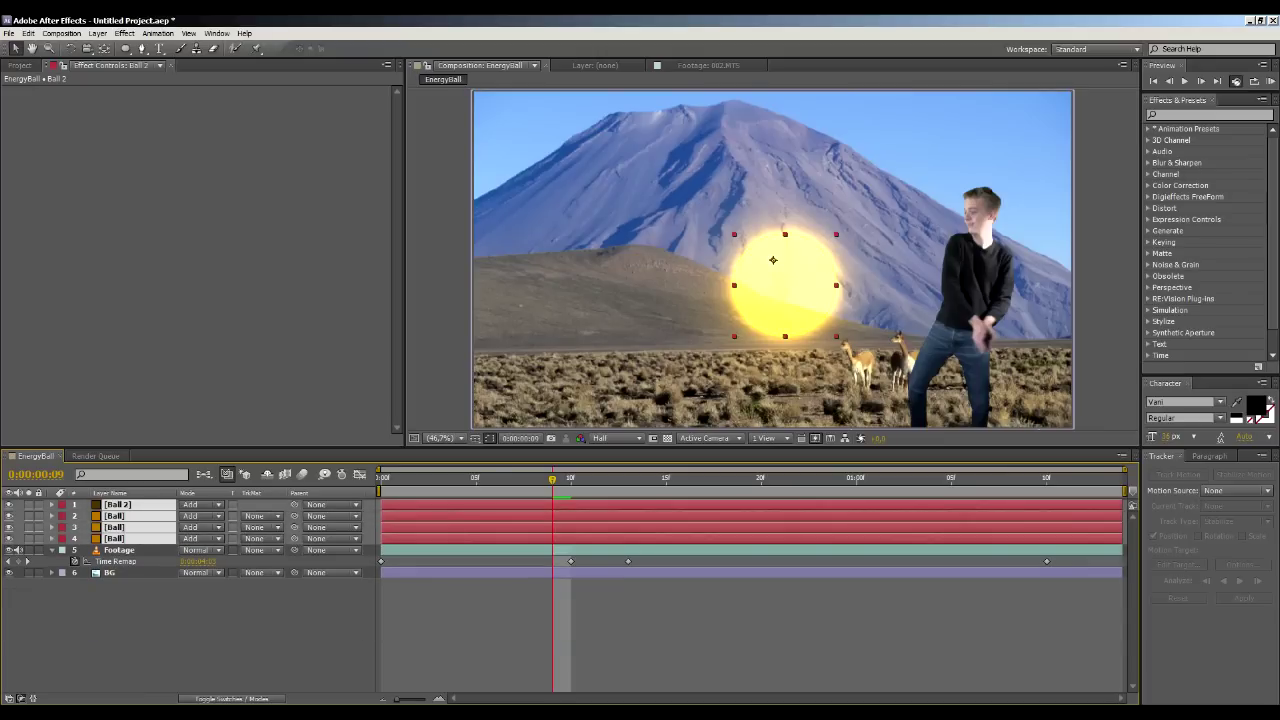
pyautogui.hotkey('ctrl', 'shift', 'a')
pyautogui.hotkey('ctrl', 'Down')
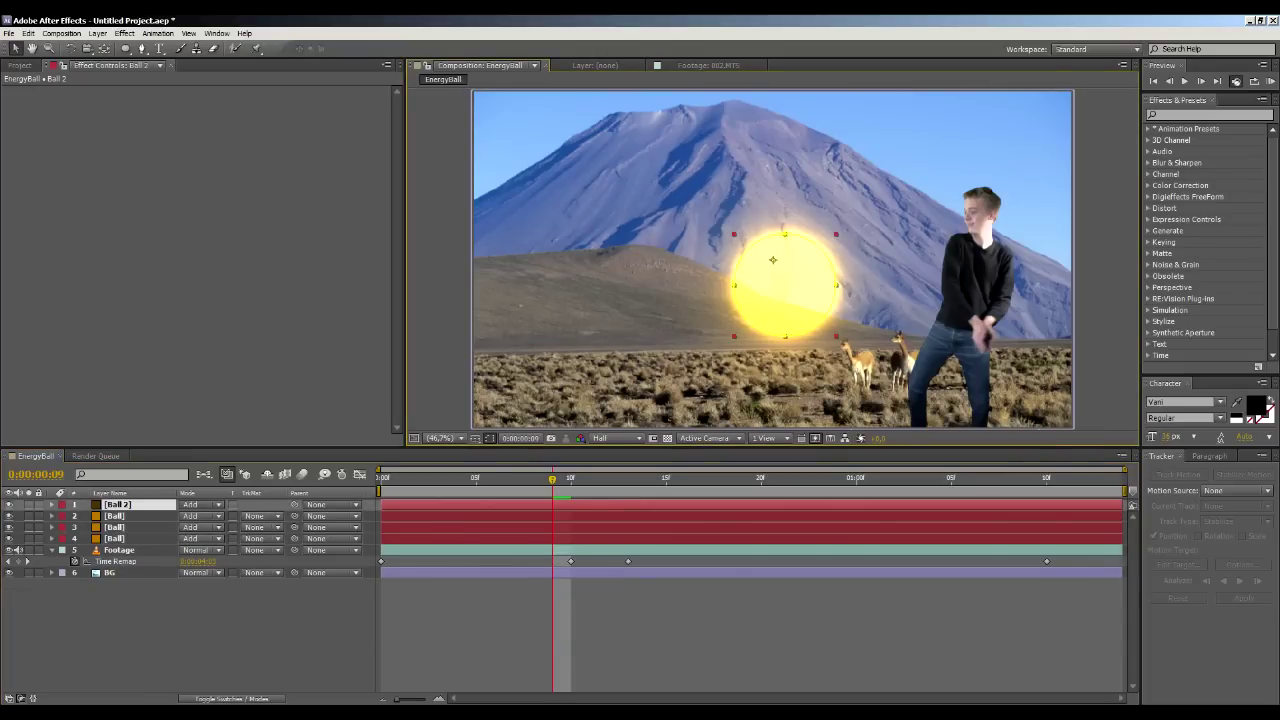
pyautogui.hotkey('ctrl', 'Down')
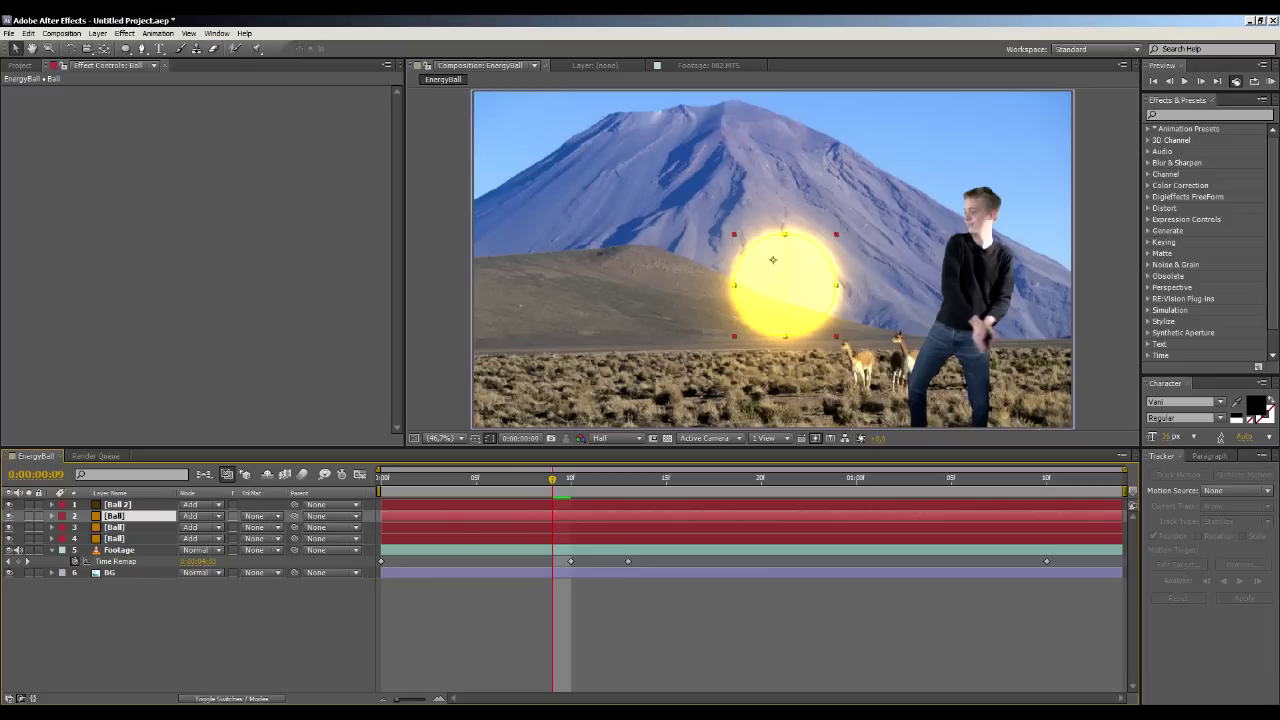
# Search the effects for "fractal" and apply Fractal Noise to the Ball 2 layer.
pyautogui.hotkey('ctrl', 'Up')
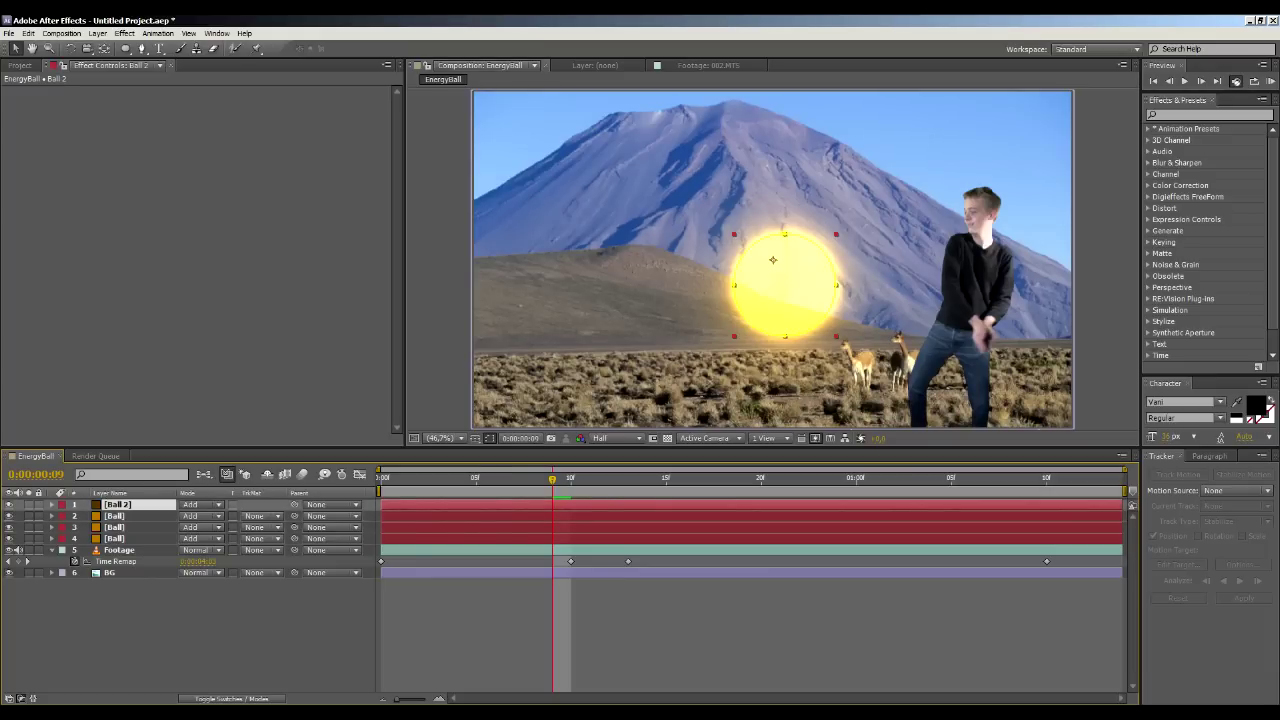
pyautogui.click(1162, 114)
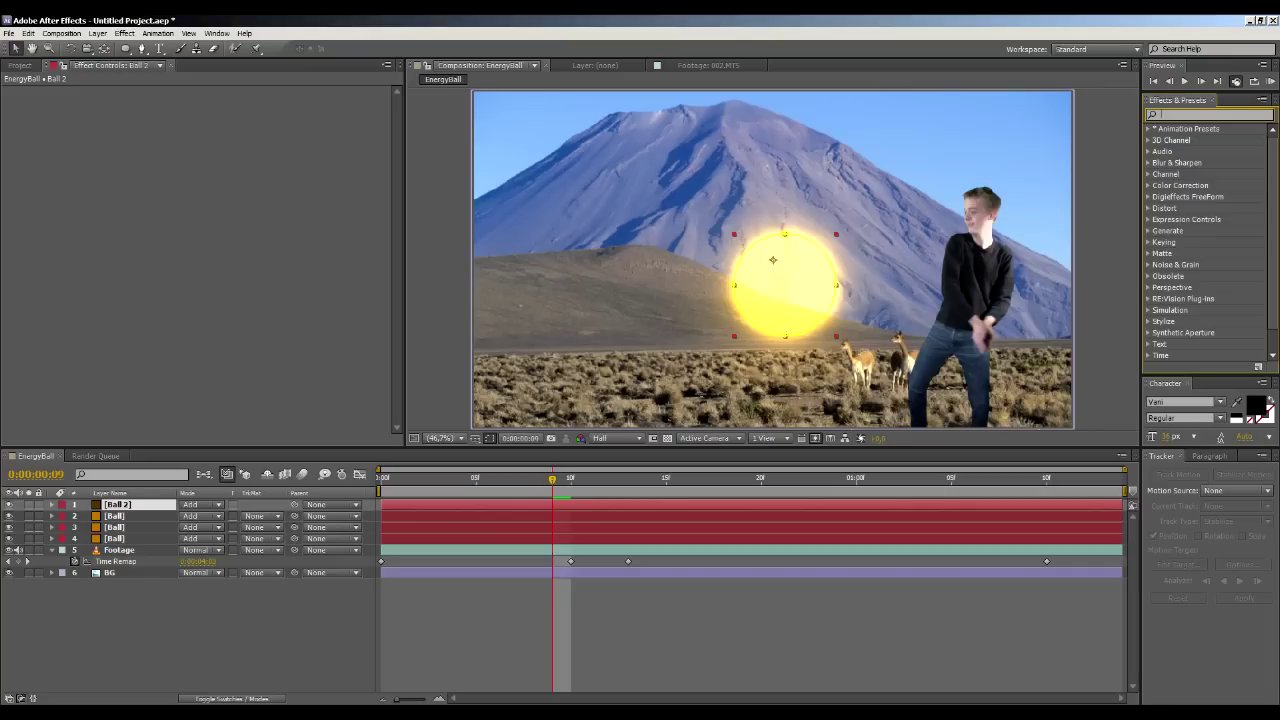
pyautogui.write('fractal')
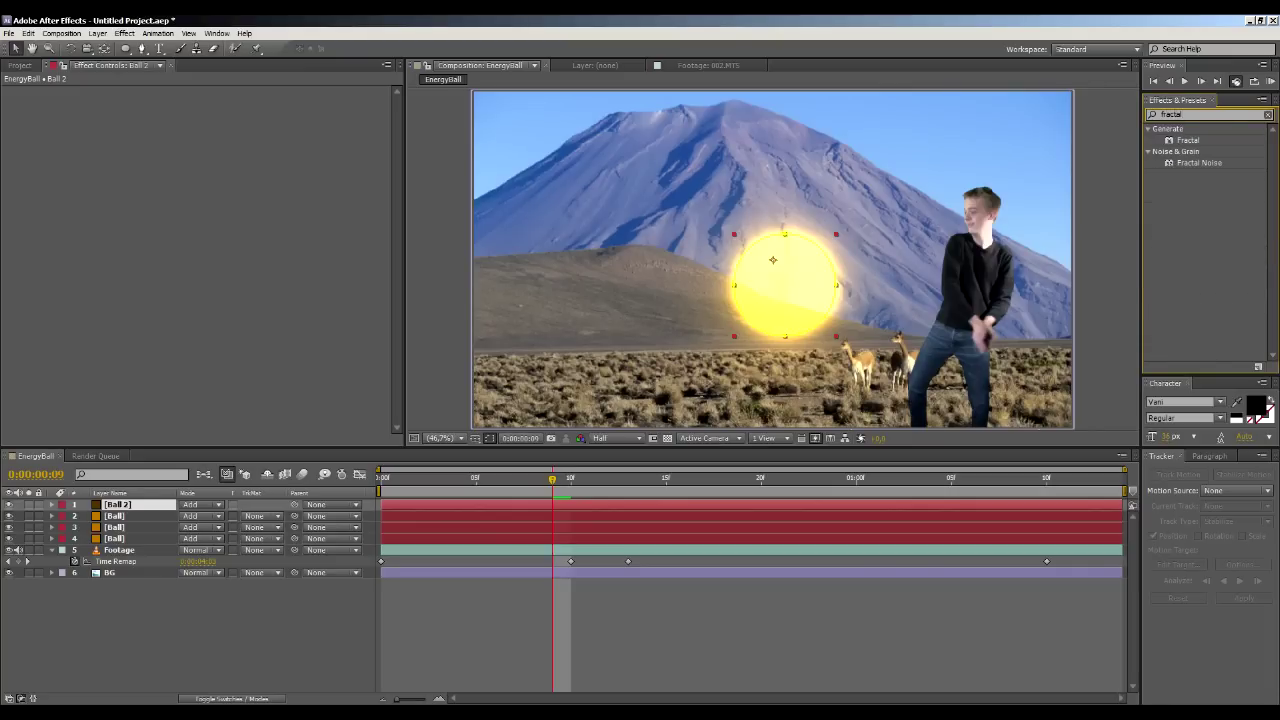
pyautogui.doubleClick(1199, 162)
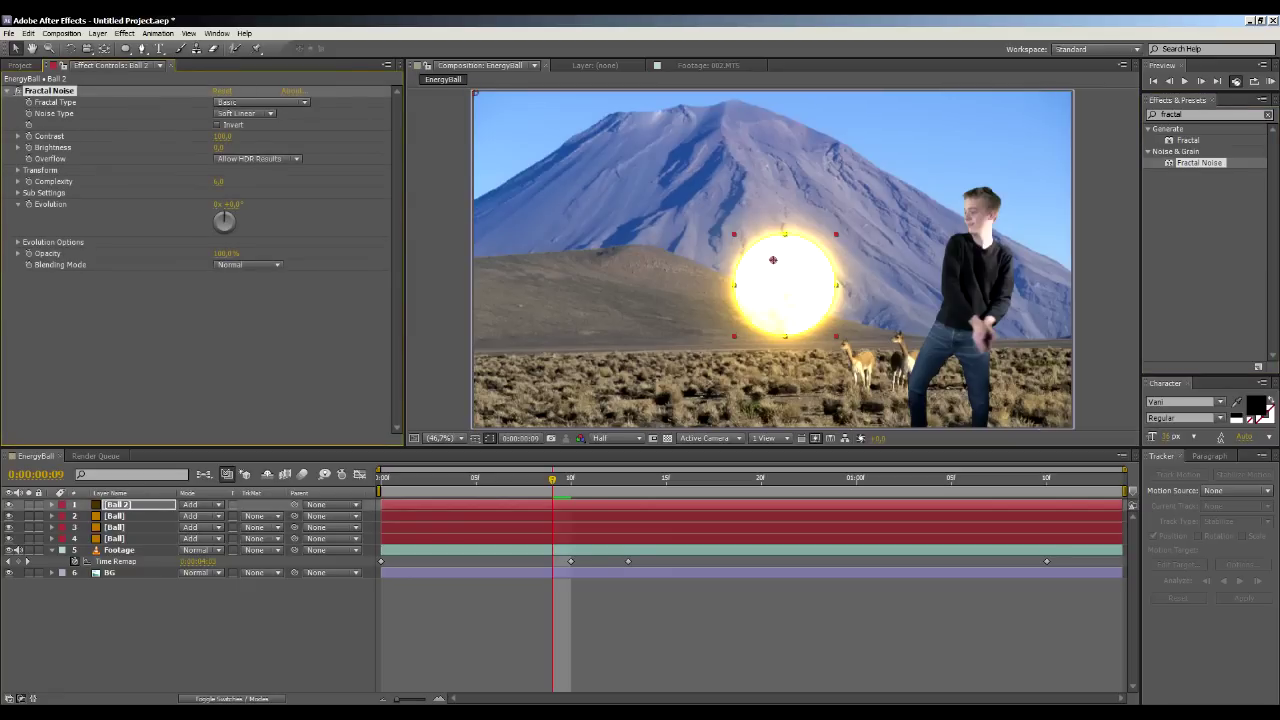
# Step back to frame 6 and set the Ball 2 layer's blending mode to Normal.
pyautogui.press('pagedown')
pyautogui.press('pageup')
pyautogui.press('pageup')
pyautogui.press('pageup')
pyautogui.press('pageup')
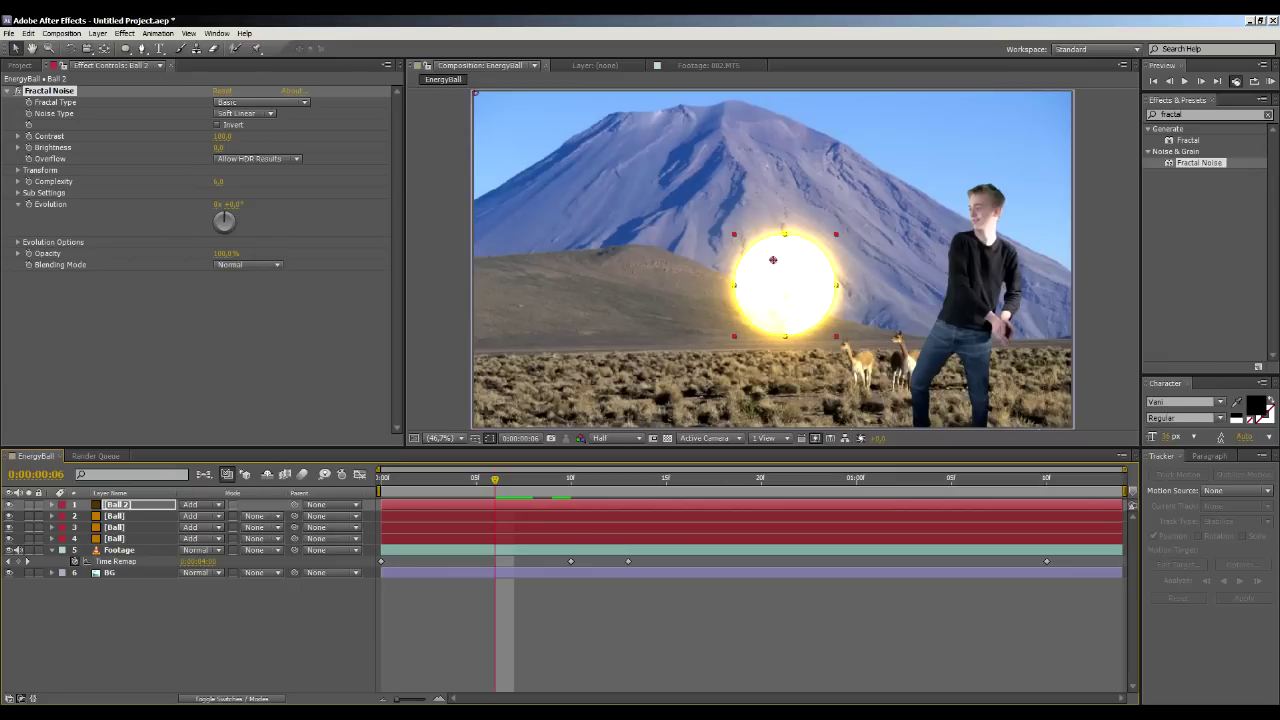
pyautogui.click(203, 504)
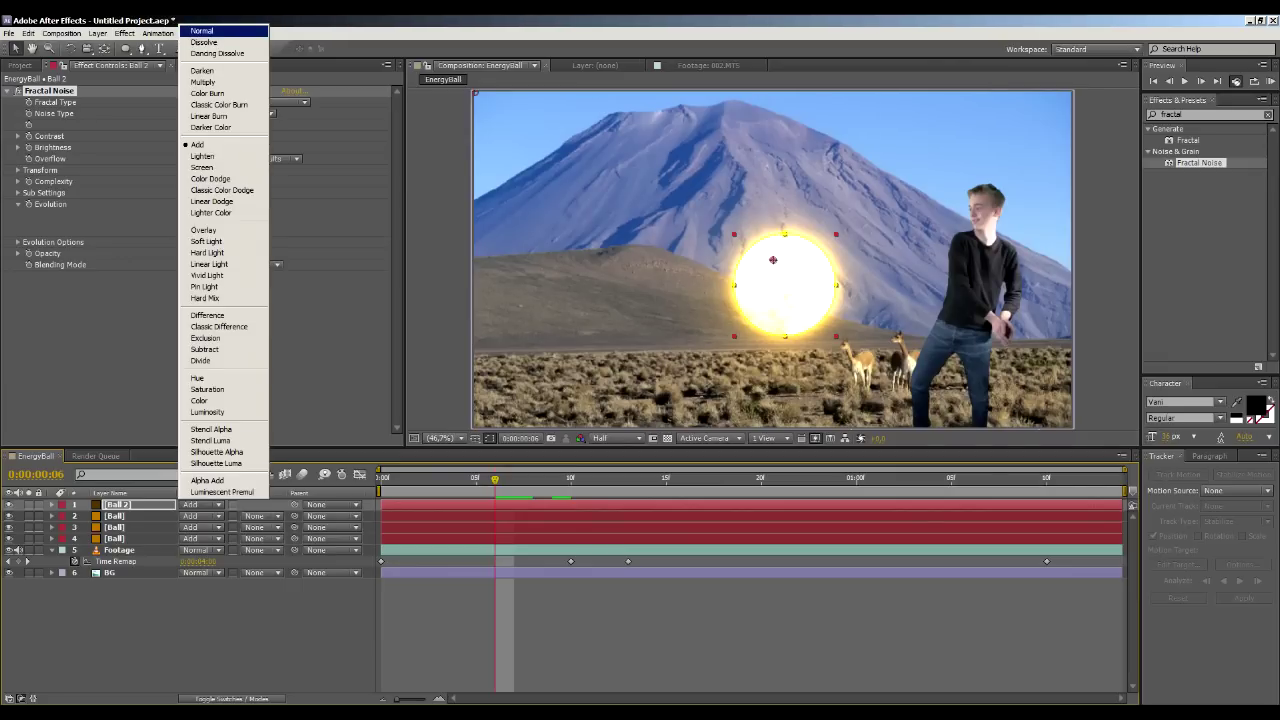
pyautogui.click(202, 31)
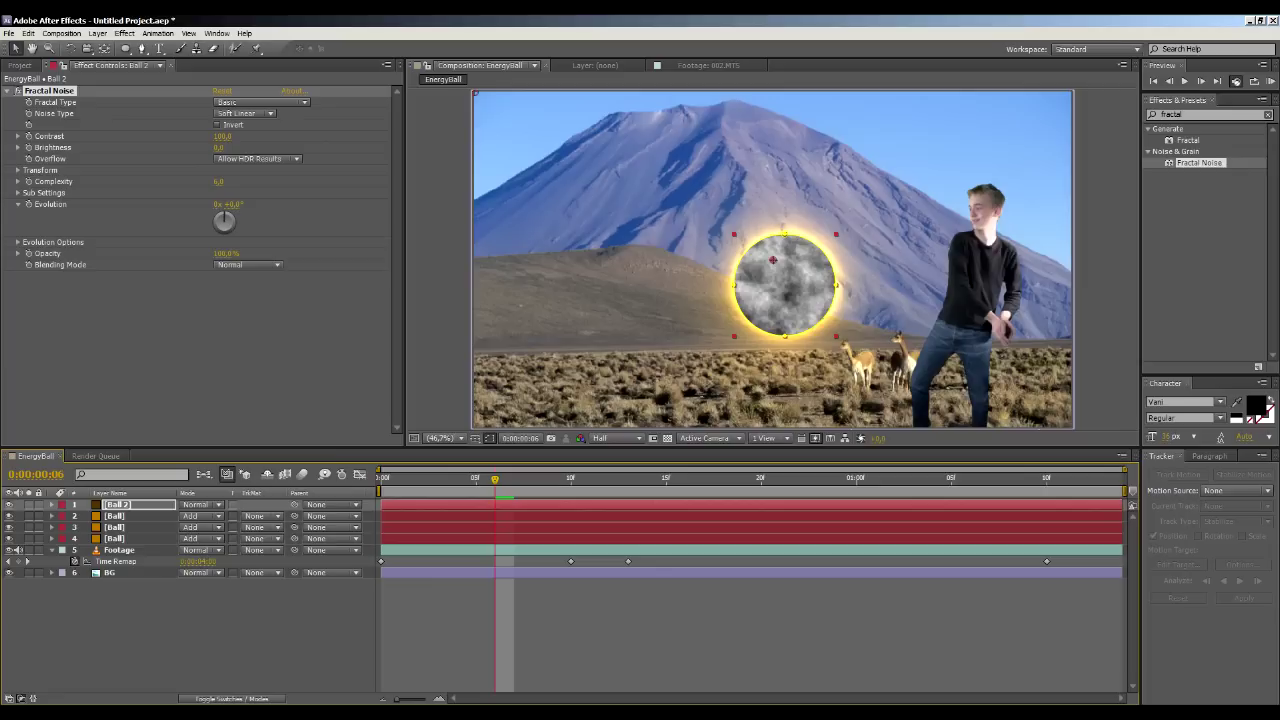
# Set the Fractal Noise contrast to about 273, the fractal type to Dynamic and the evolution to about 232°.
pyautogui.moveTo(222, 136); pyautogui.dragTo(395, 136)
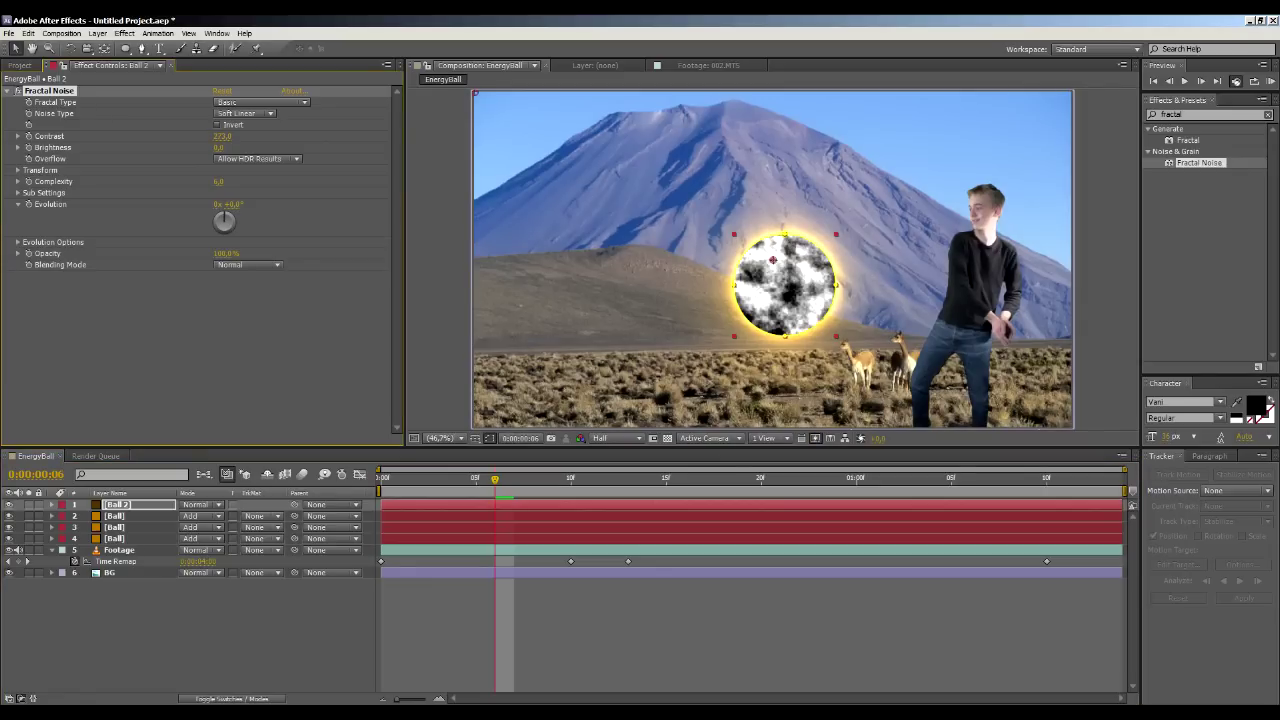
pyautogui.click(261, 102)
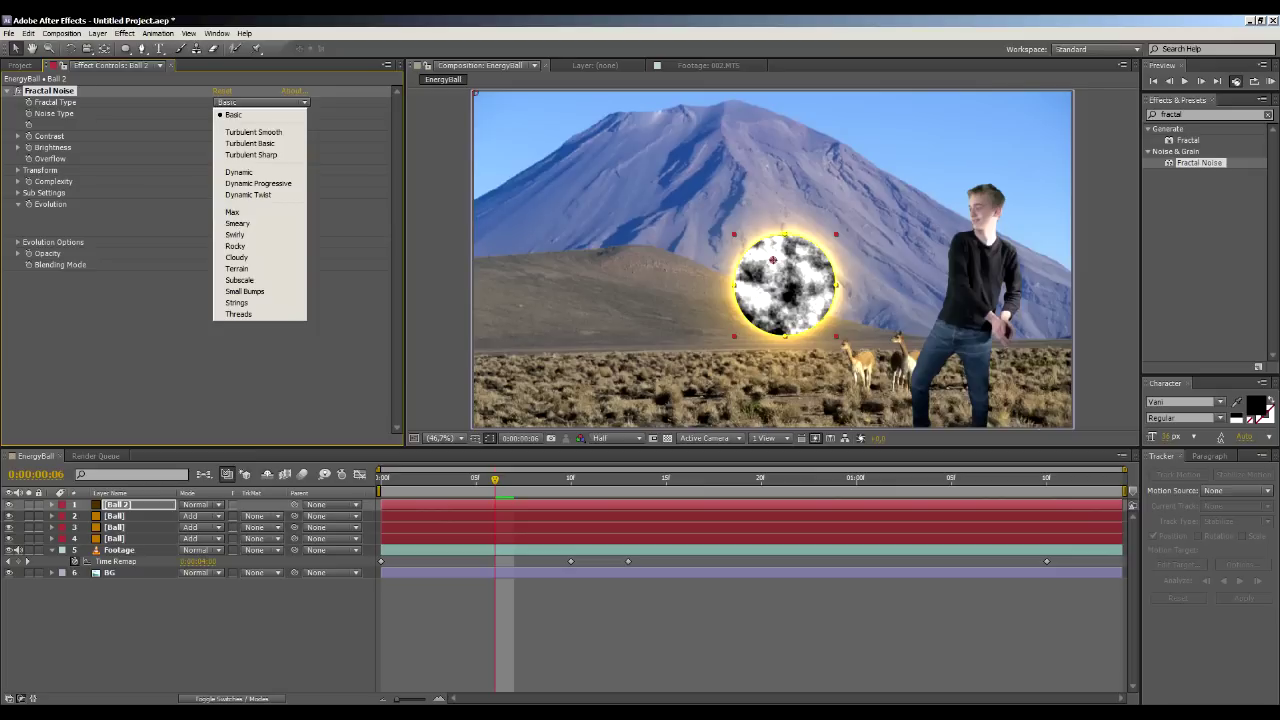
pyautogui.click(258, 172)
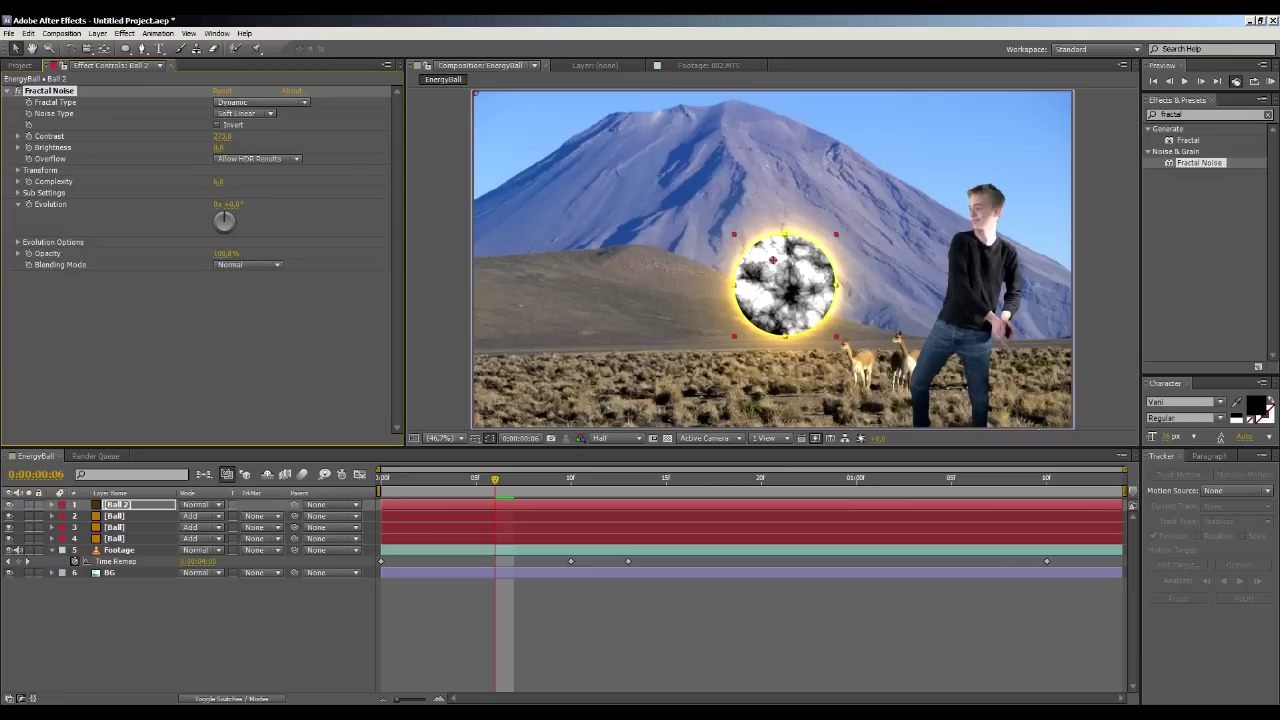
pyautogui.moveTo(234, 204); pyautogui.dragTo(466, 204)
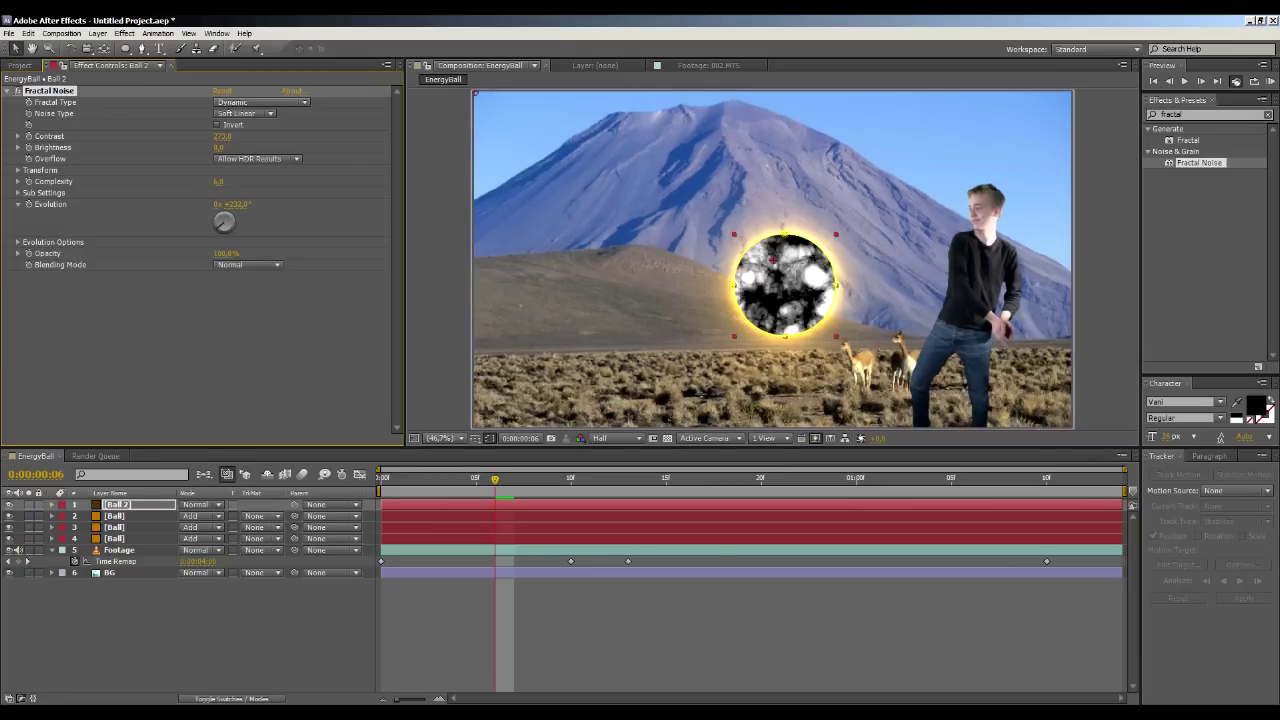
# Try advancing the Fractal Noise evolution to about one full turn, and undo it.
pyautogui.press('F2')
pyautogui.moveTo(234, 204); pyautogui.dragTo(364, 204)
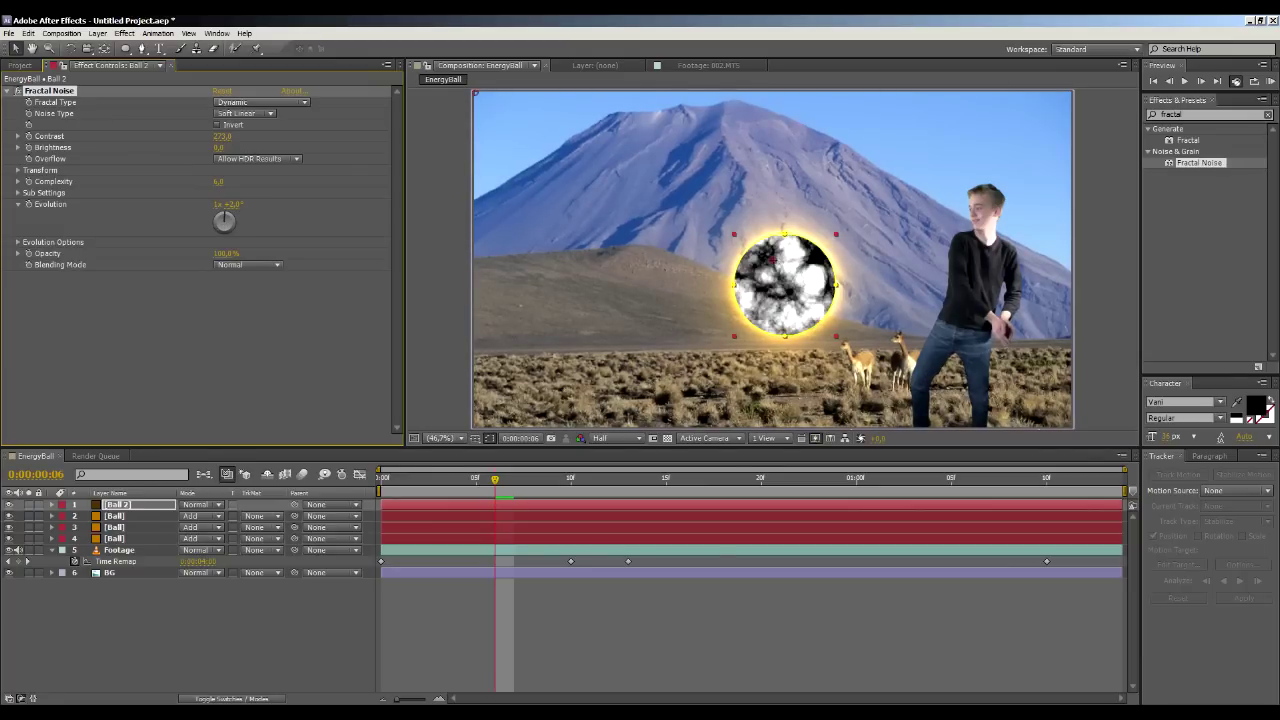
pyautogui.hotkey('ctrl', 'z')
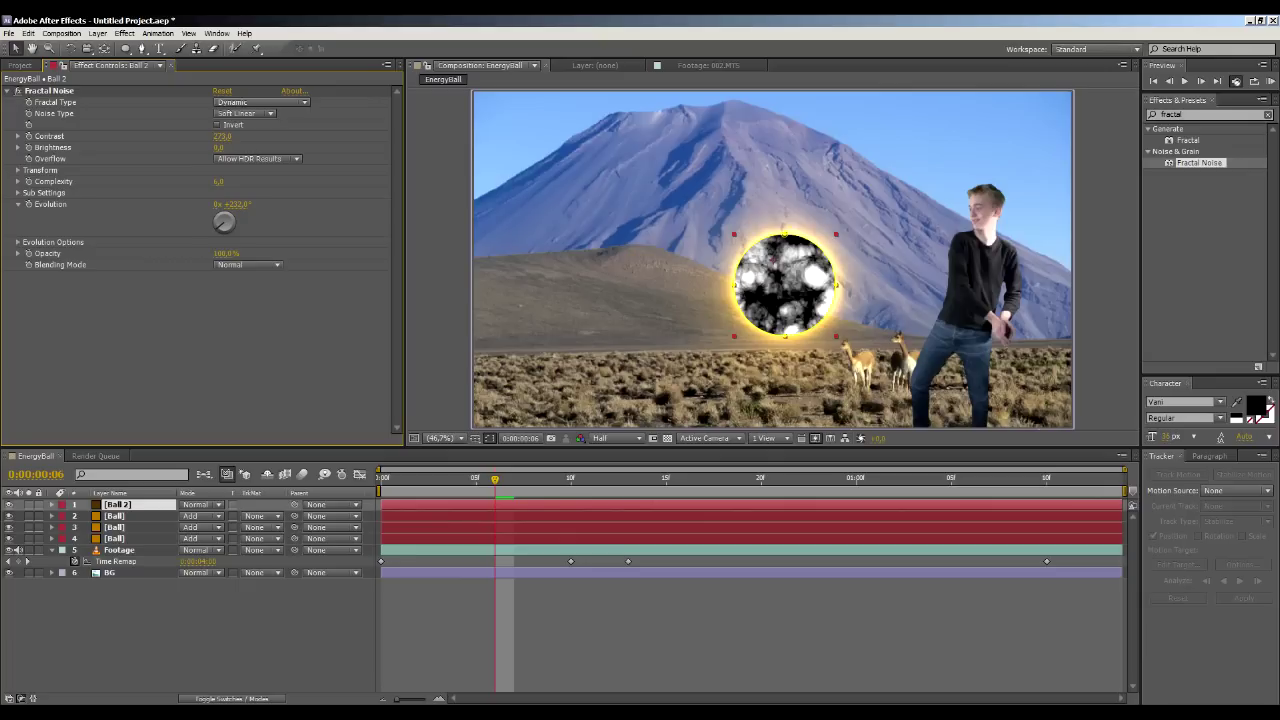
# Try inverting the Fractal Noise and raising its complexity to 7, reverting both changes.
pyautogui.click(217, 125)
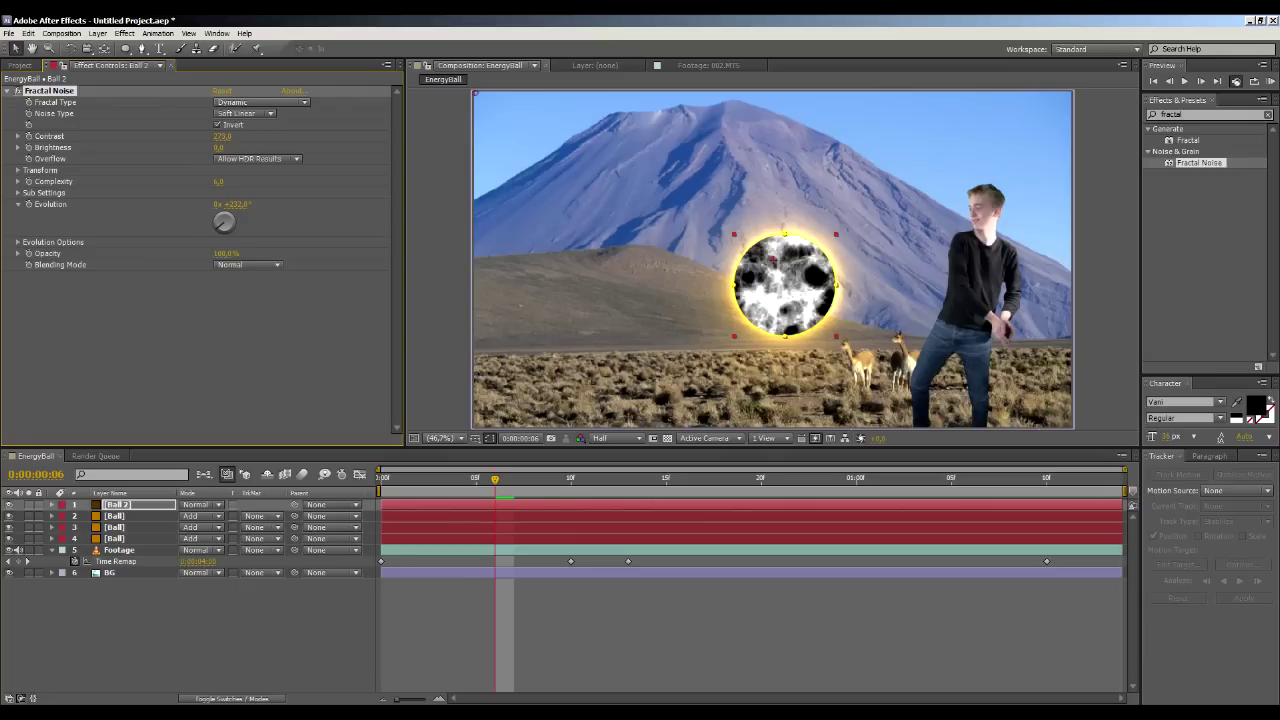
pyautogui.click(217, 125)
pyautogui.click(244, 113)
pyautogui.click(244, 113)
pyautogui.click(244, 113)
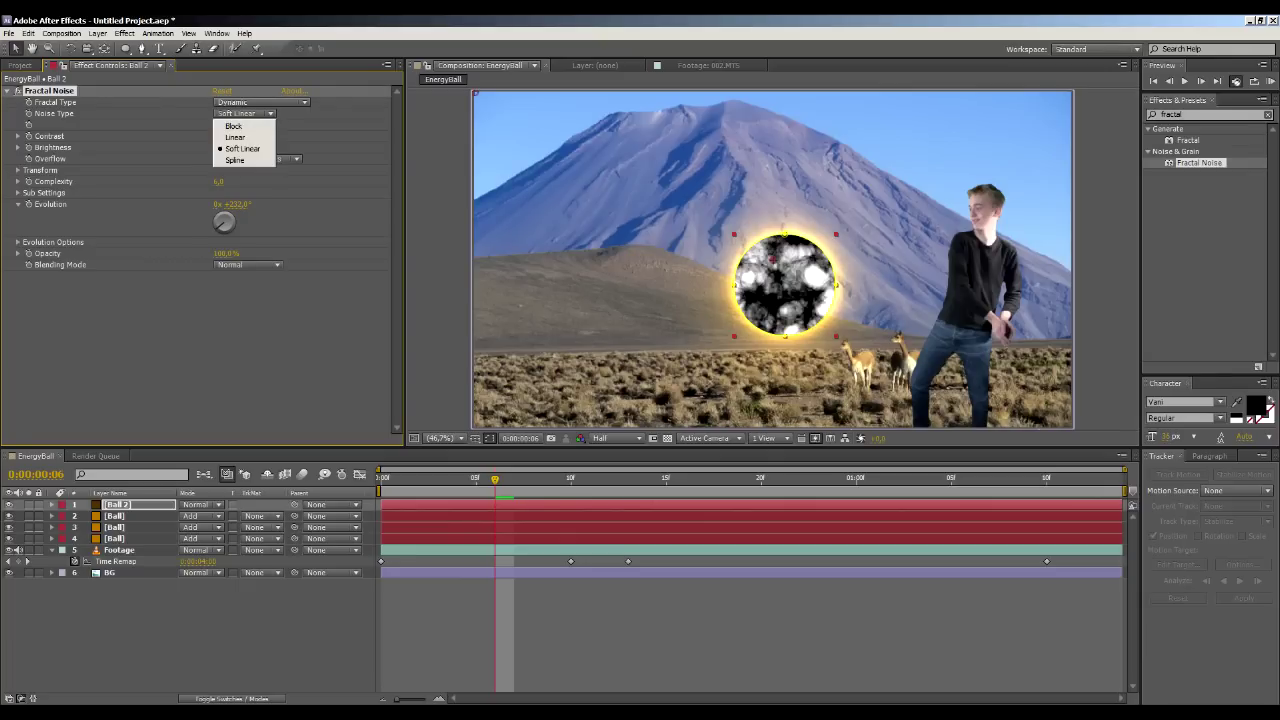
pyautogui.press('Escape')
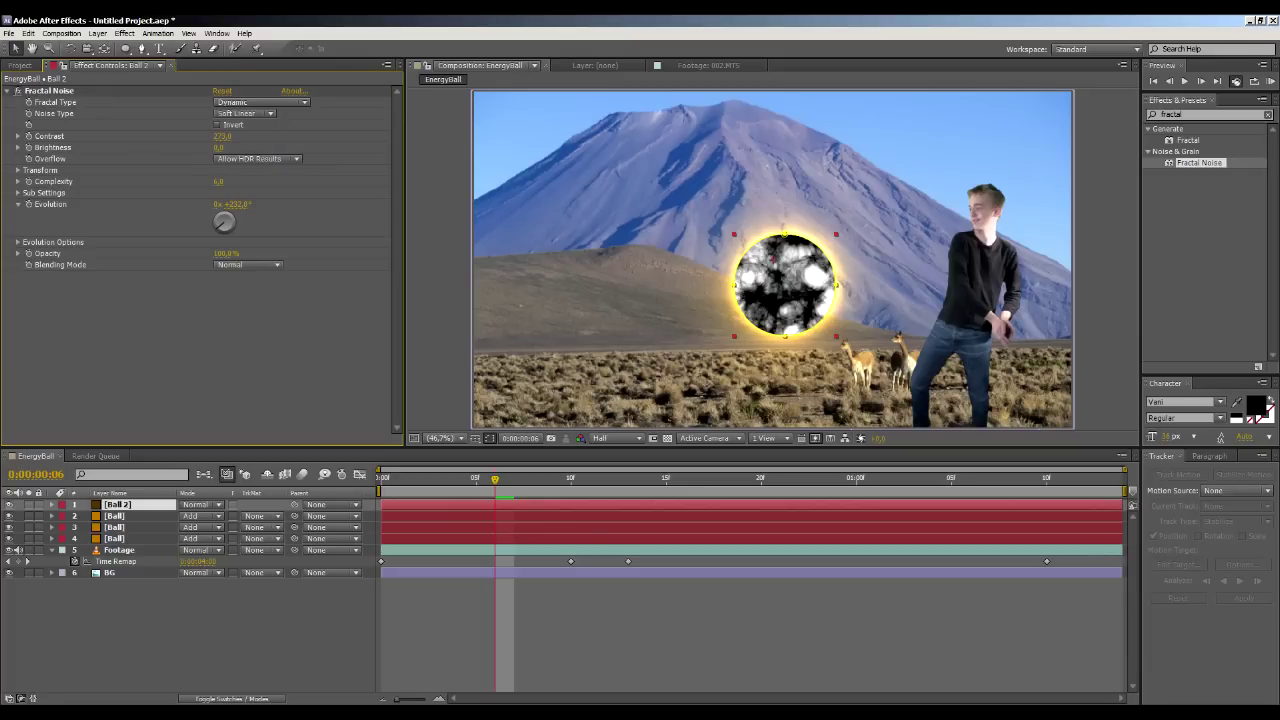
pyautogui.moveTo(218, 181); pyautogui.dragTo(226, 181)
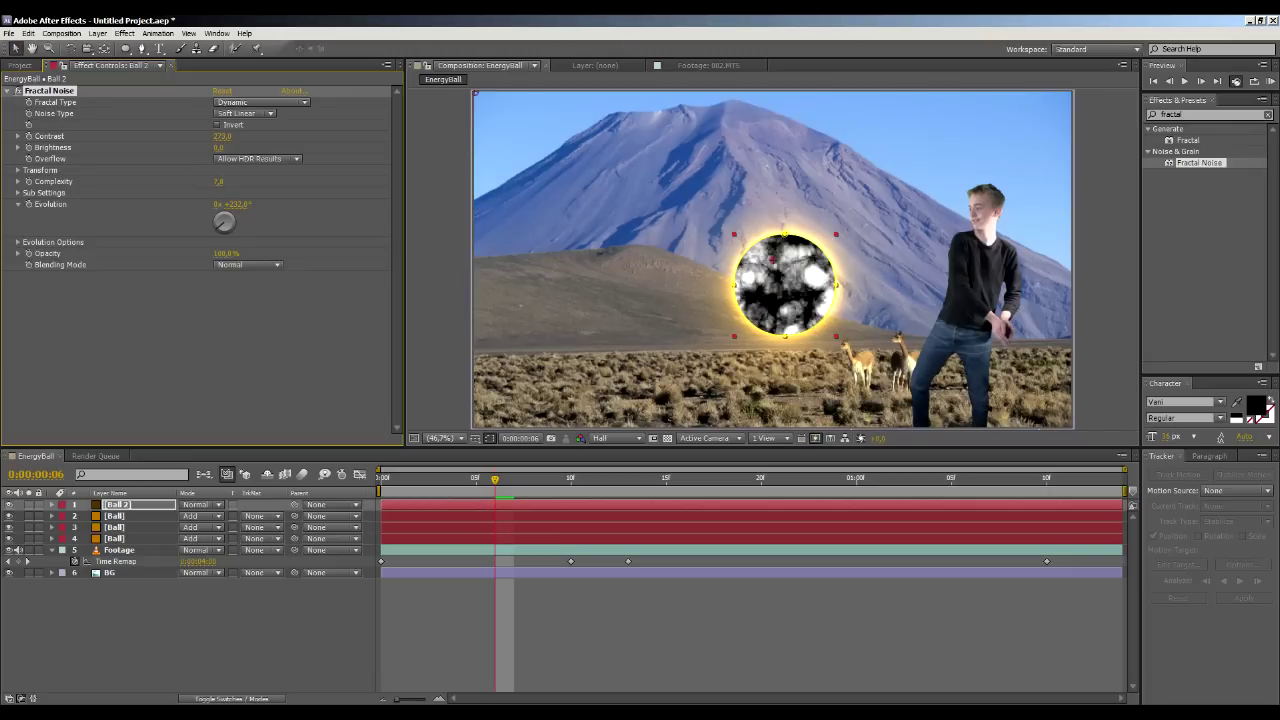
pyautogui.hotkey('ctrl', 'z')
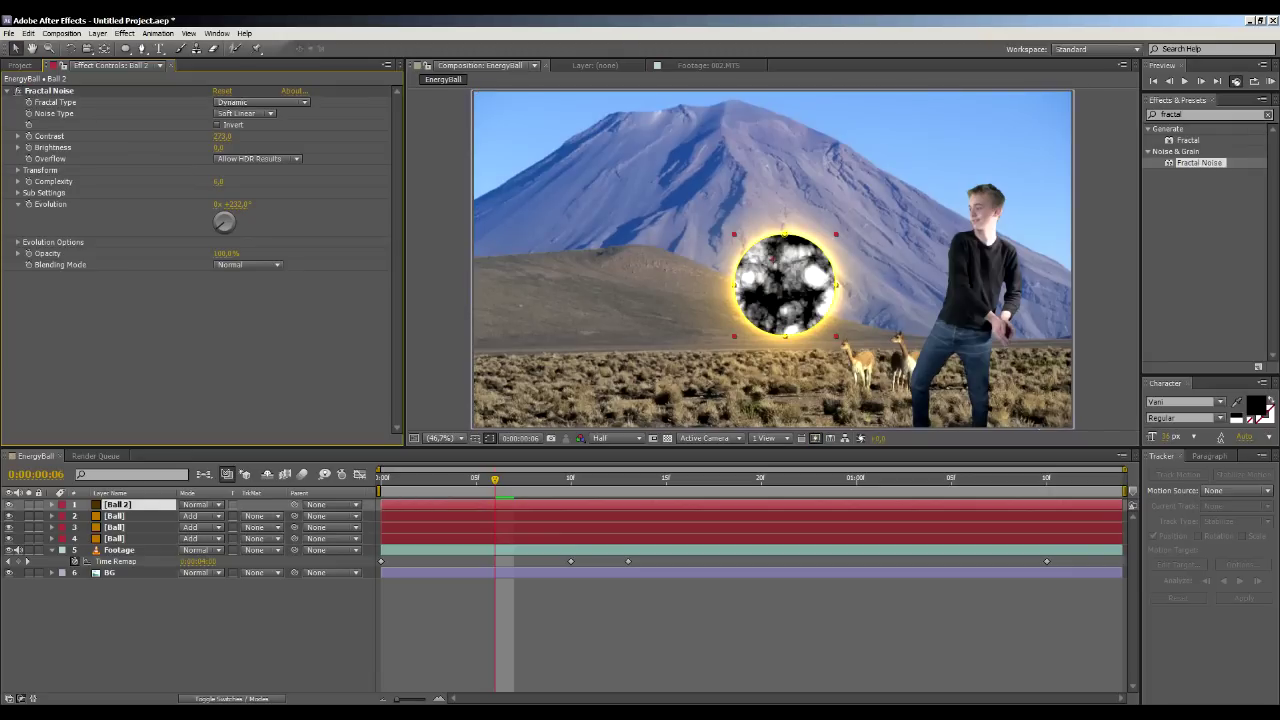